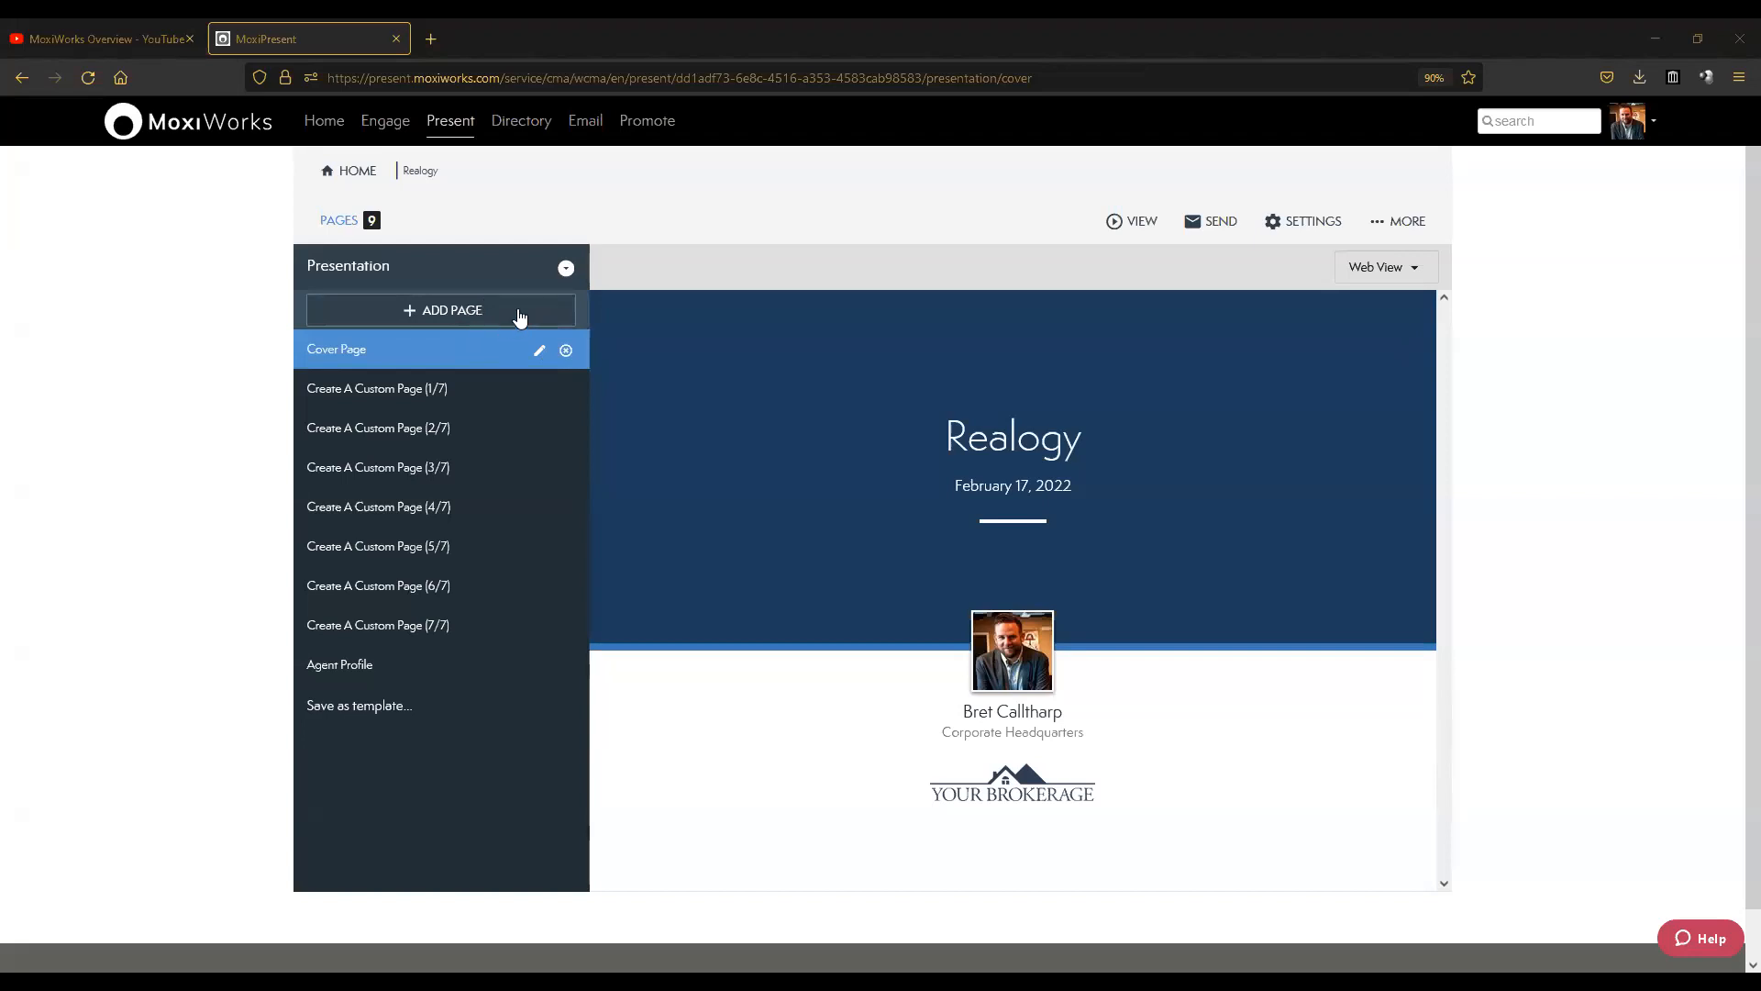
Create a new custom page with Build Page, using the single-block layout for the web view.
left_click(519, 317)
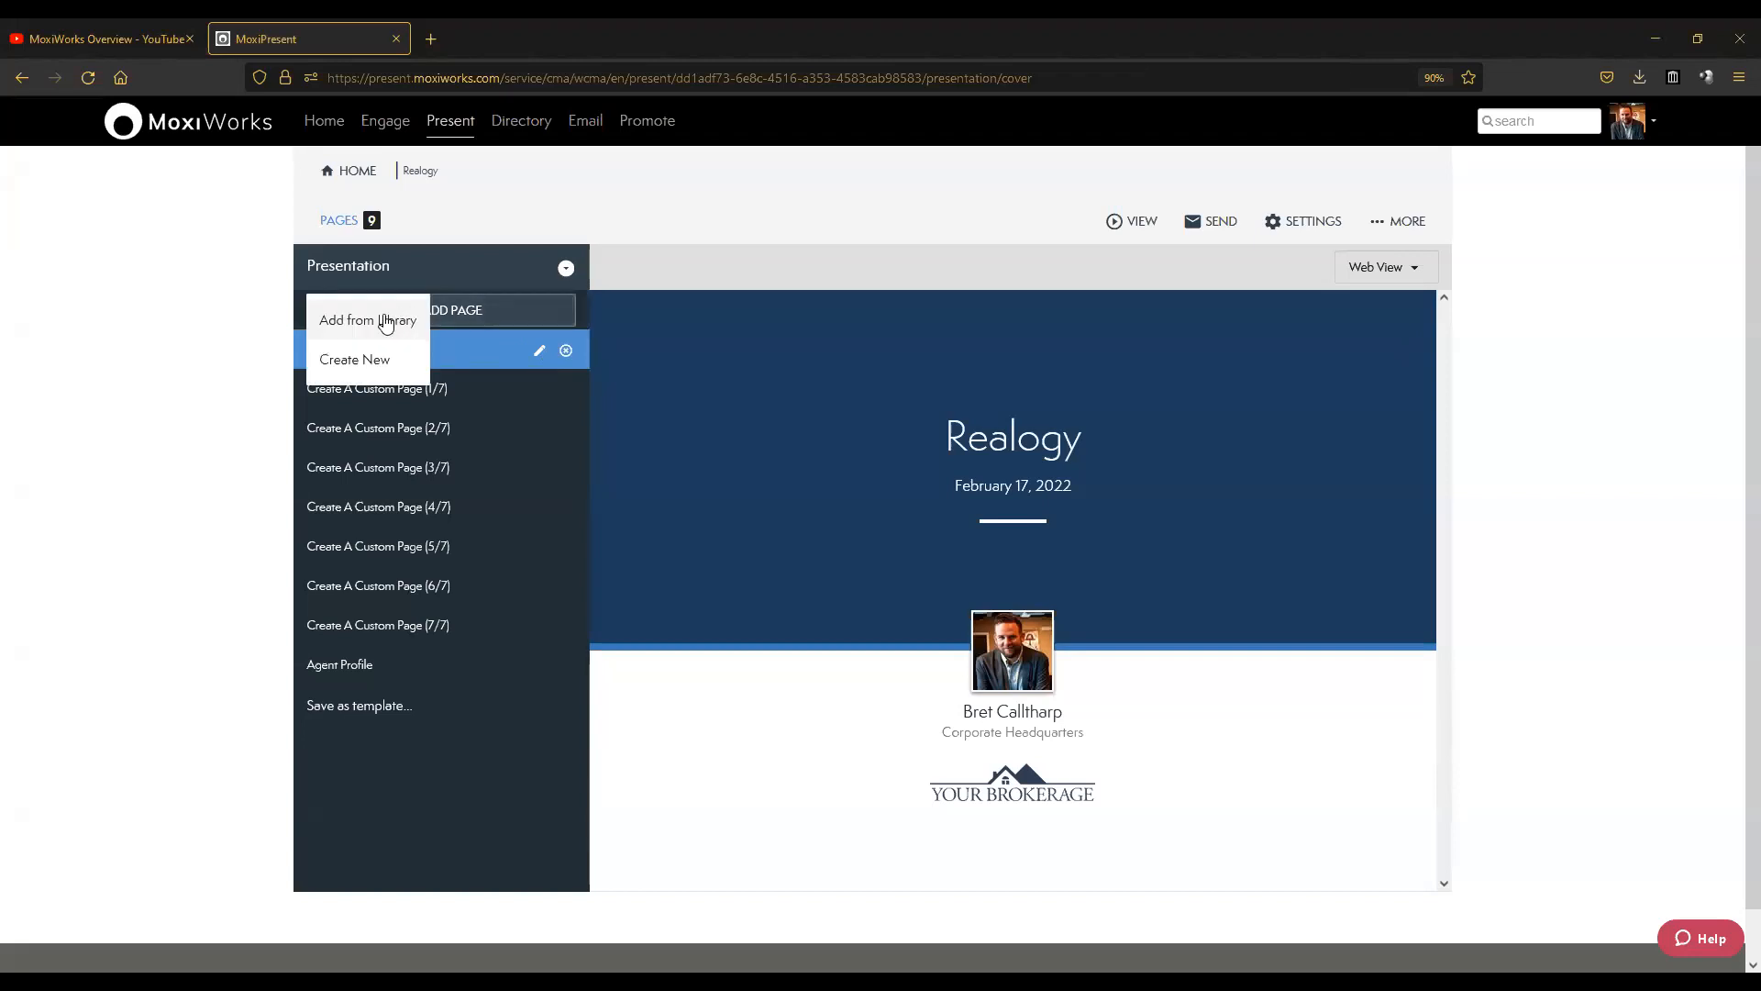
left_click(347, 361)
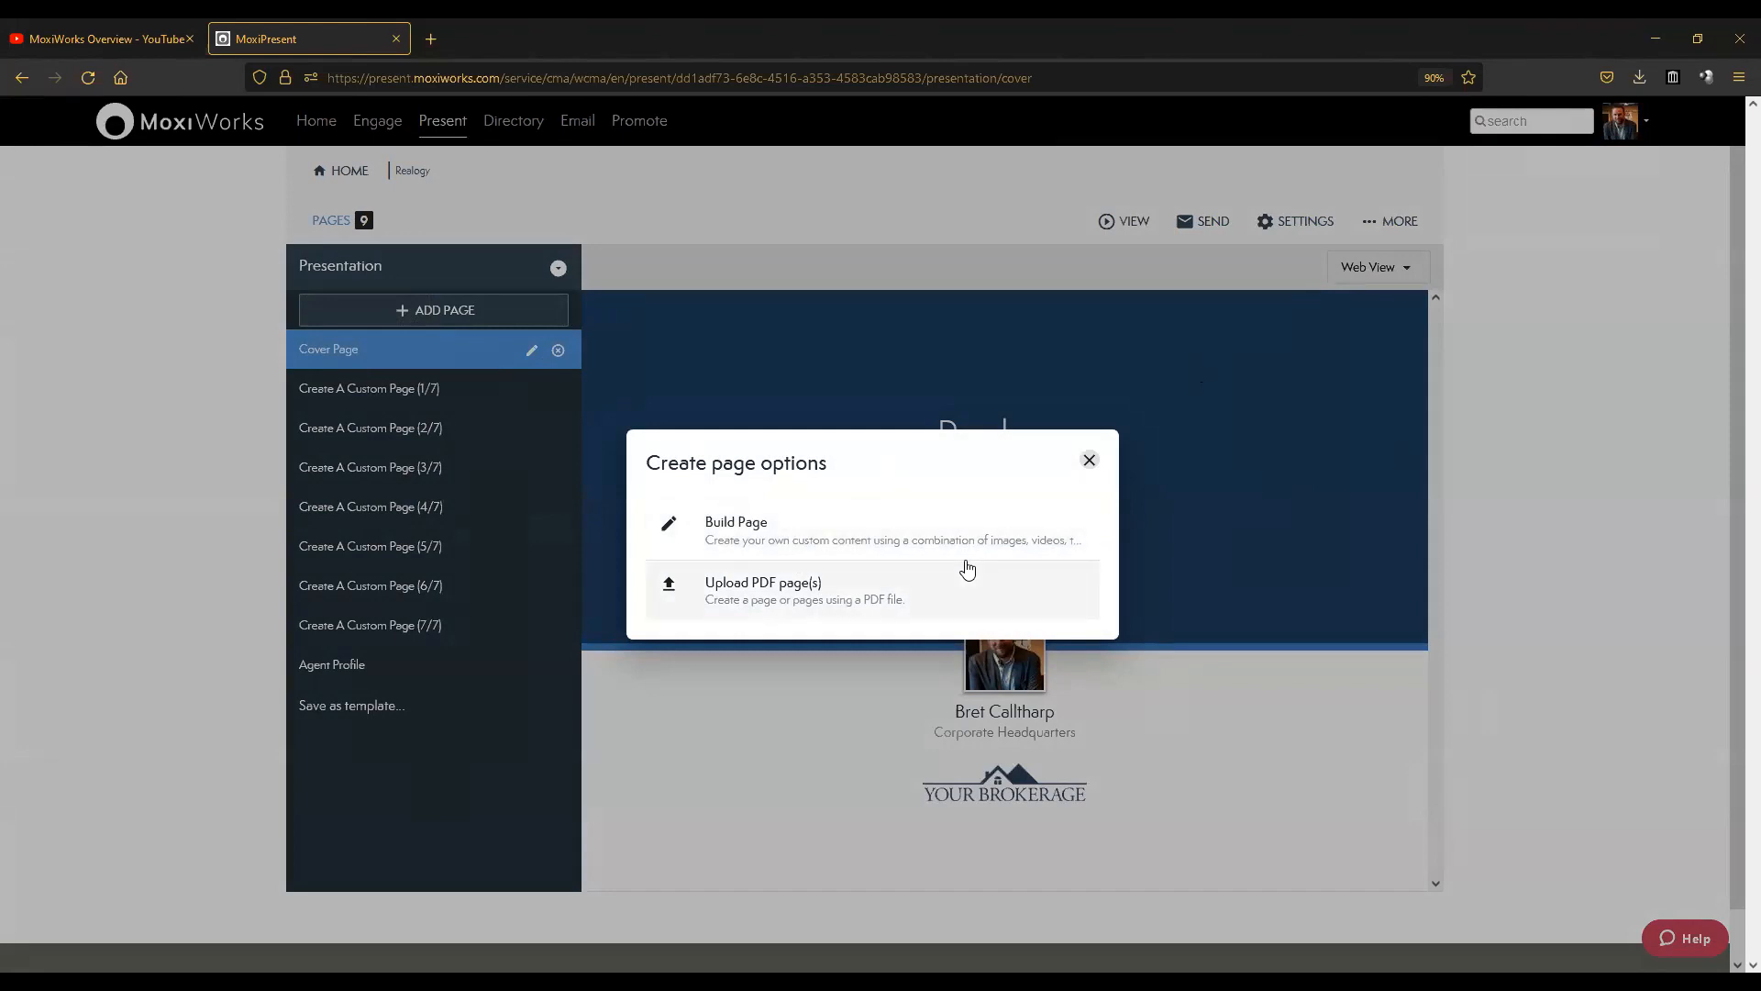
left_click(850, 539)
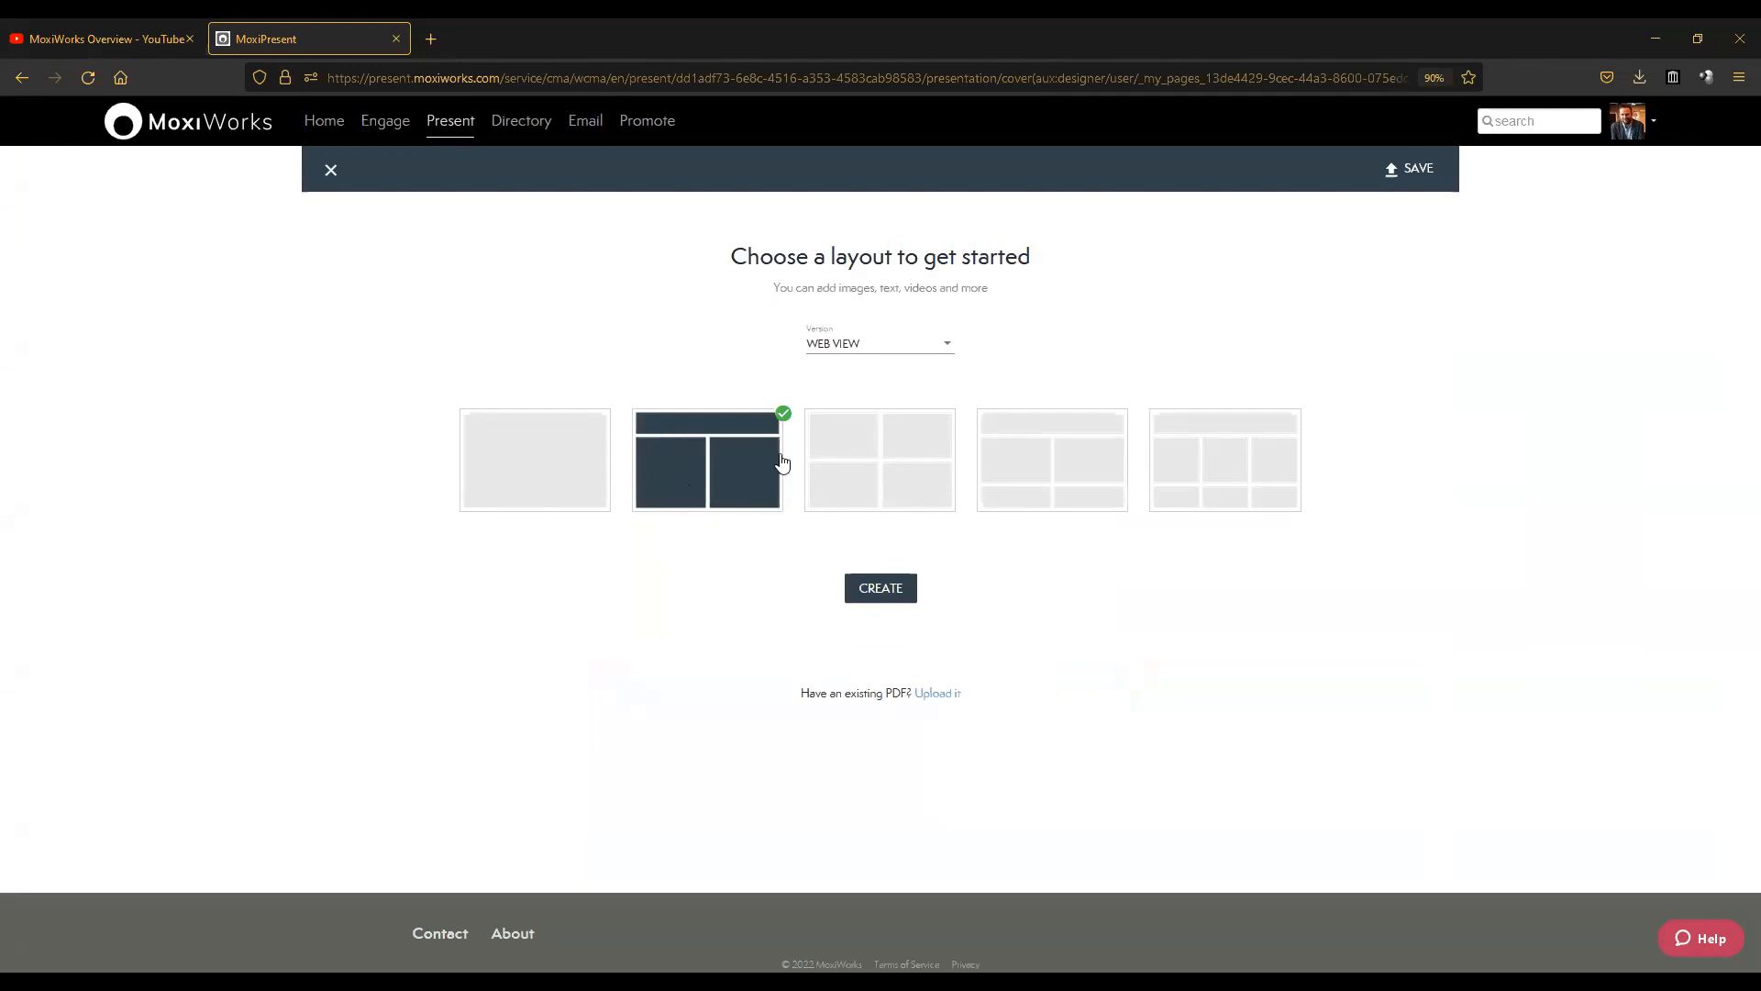
left_click(885, 472)
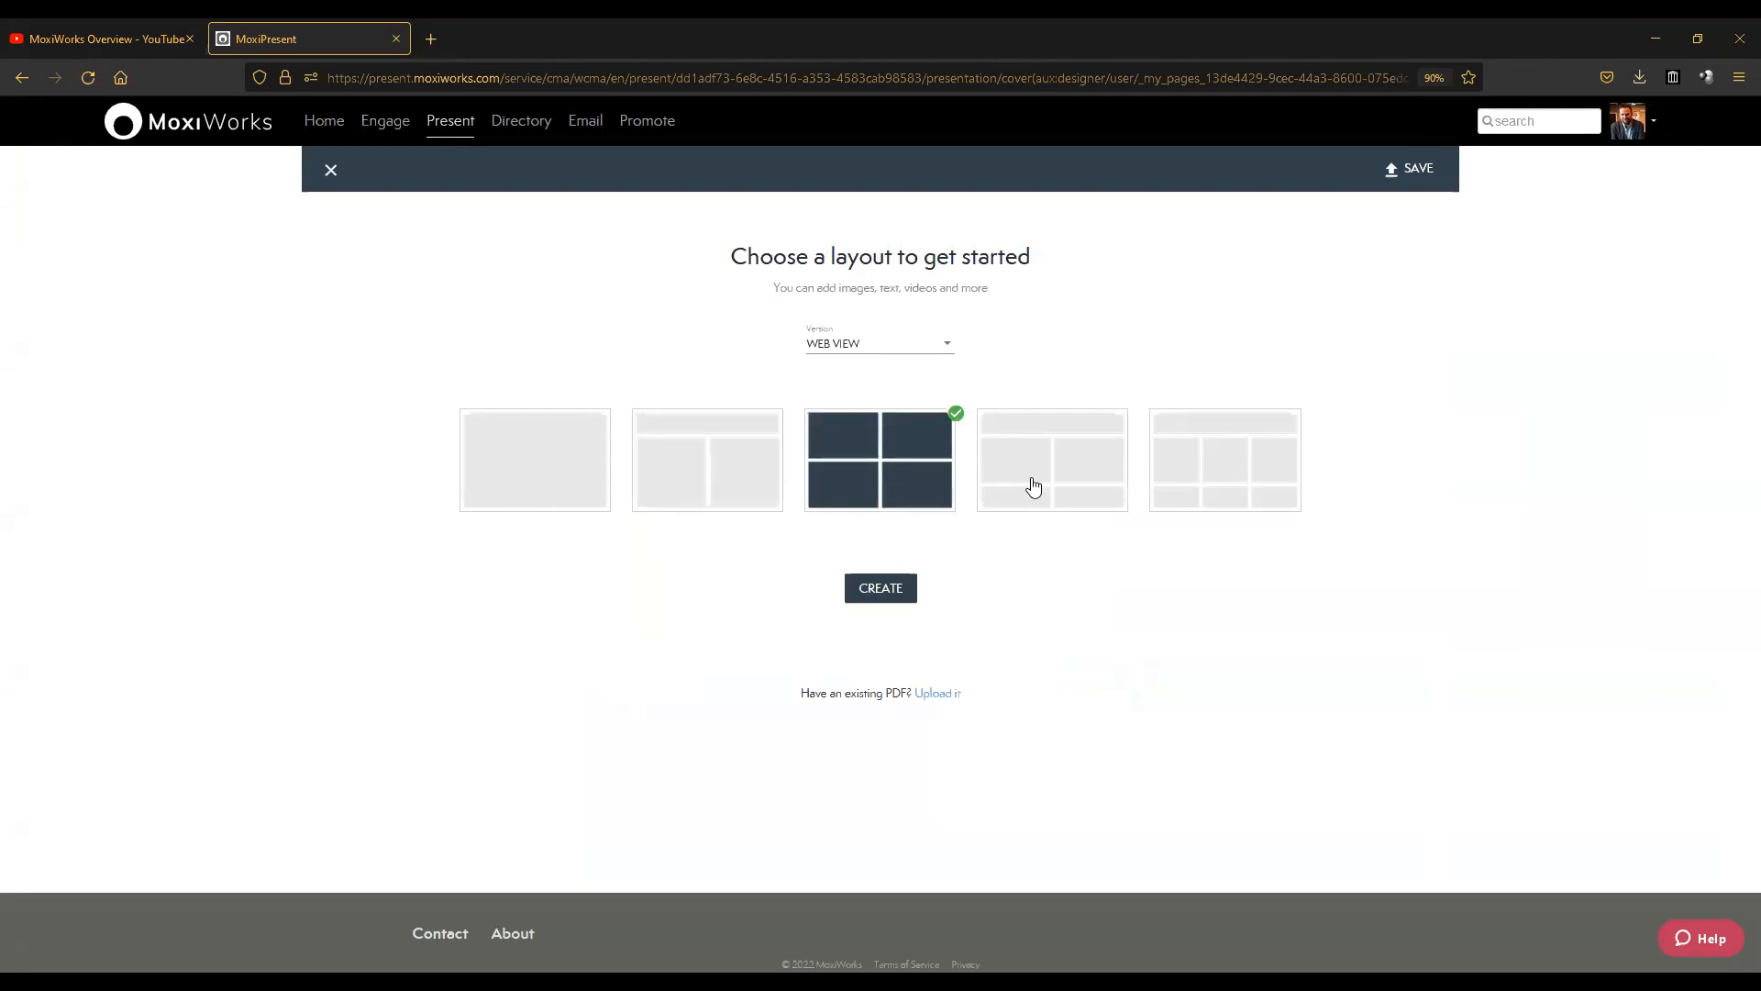
left_click(1034, 486)
left_click(1223, 504)
left_click(1054, 487)
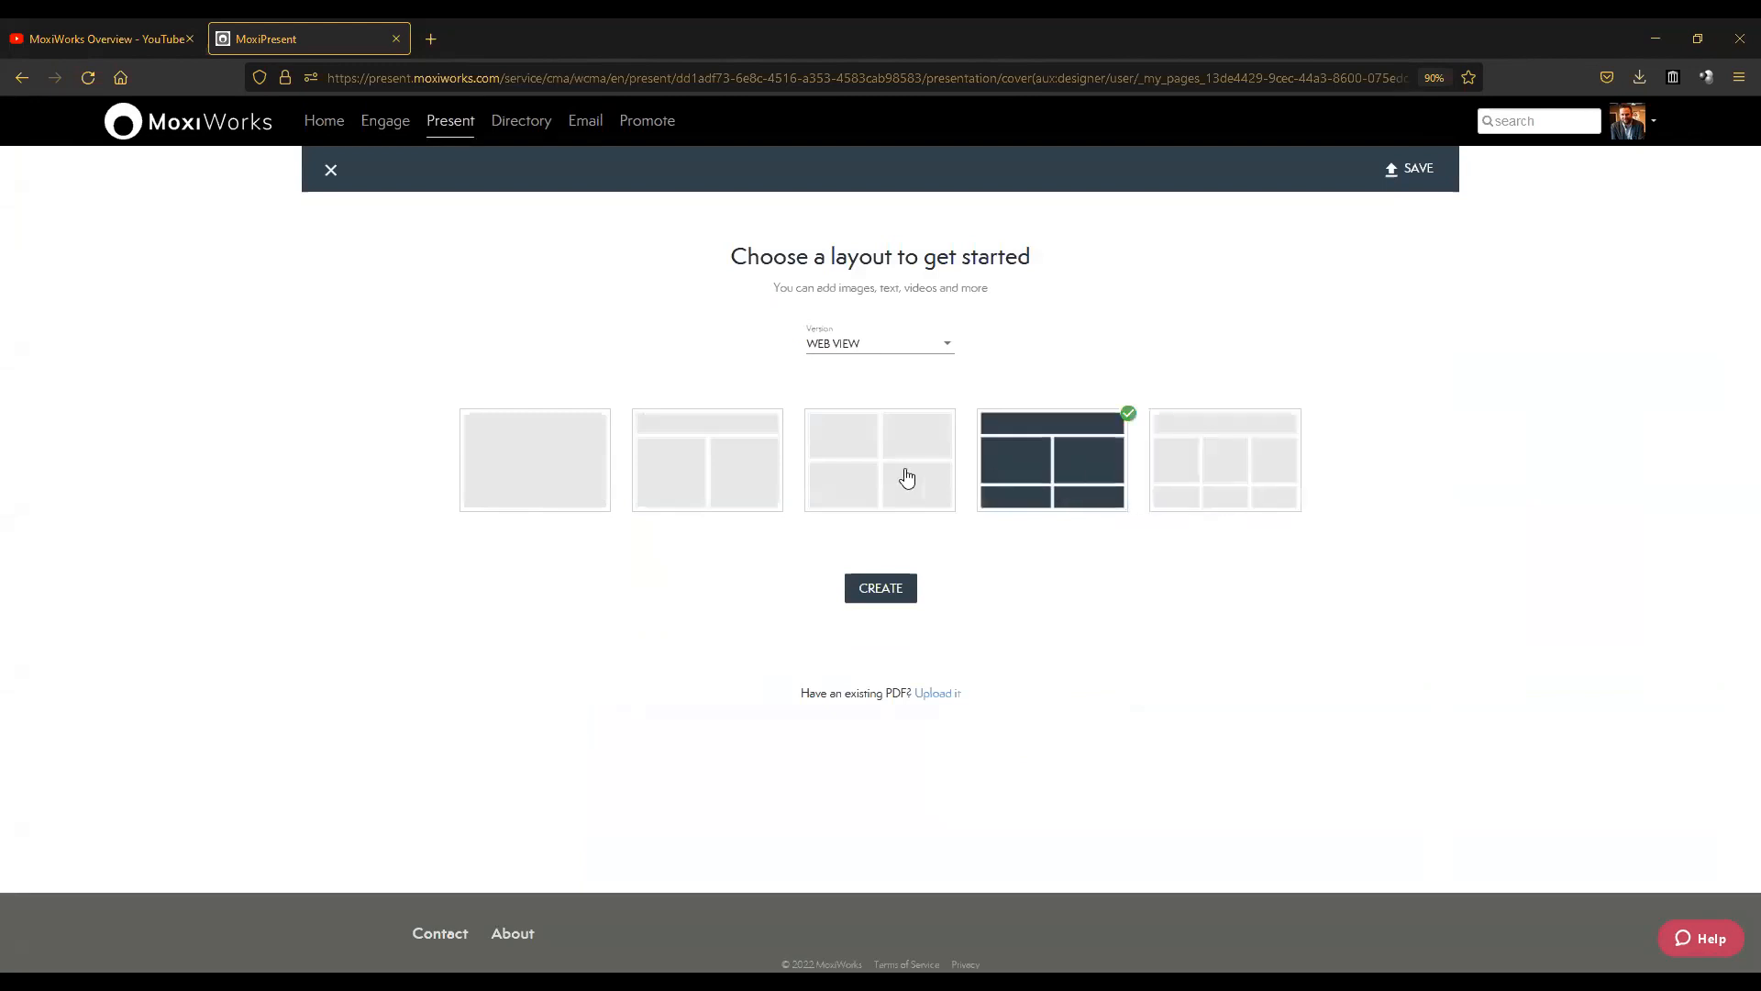
left_click(907, 477)
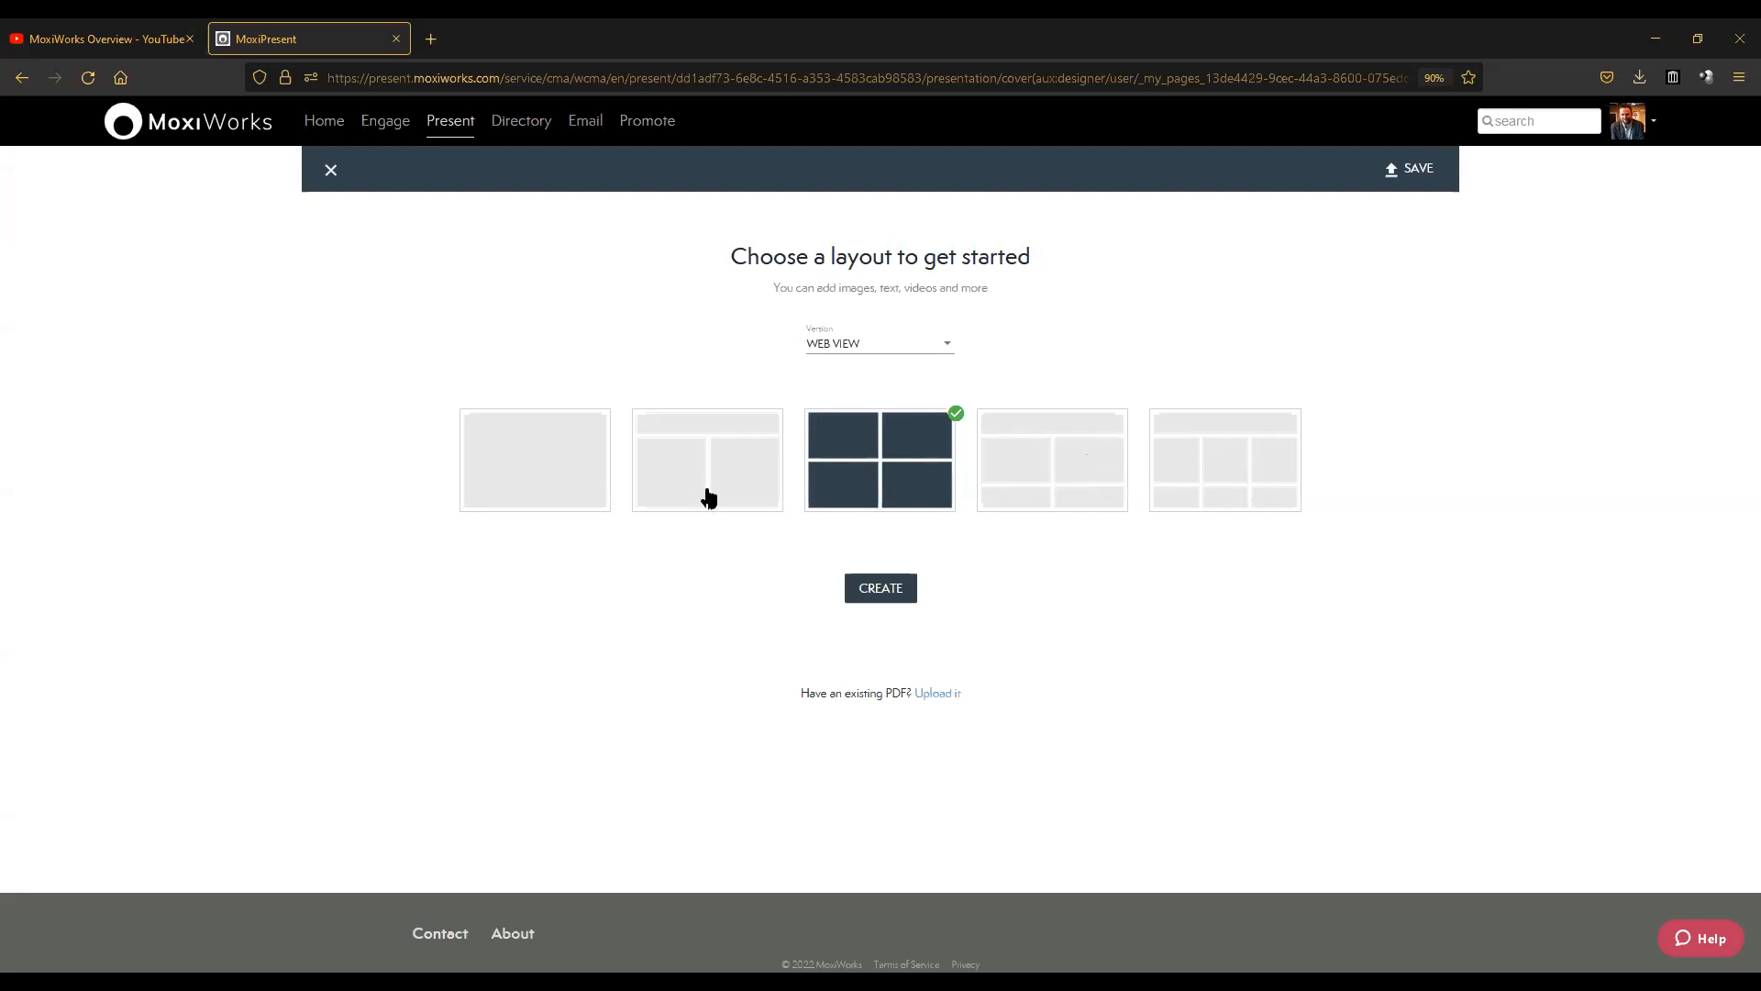
left_click(537, 478)
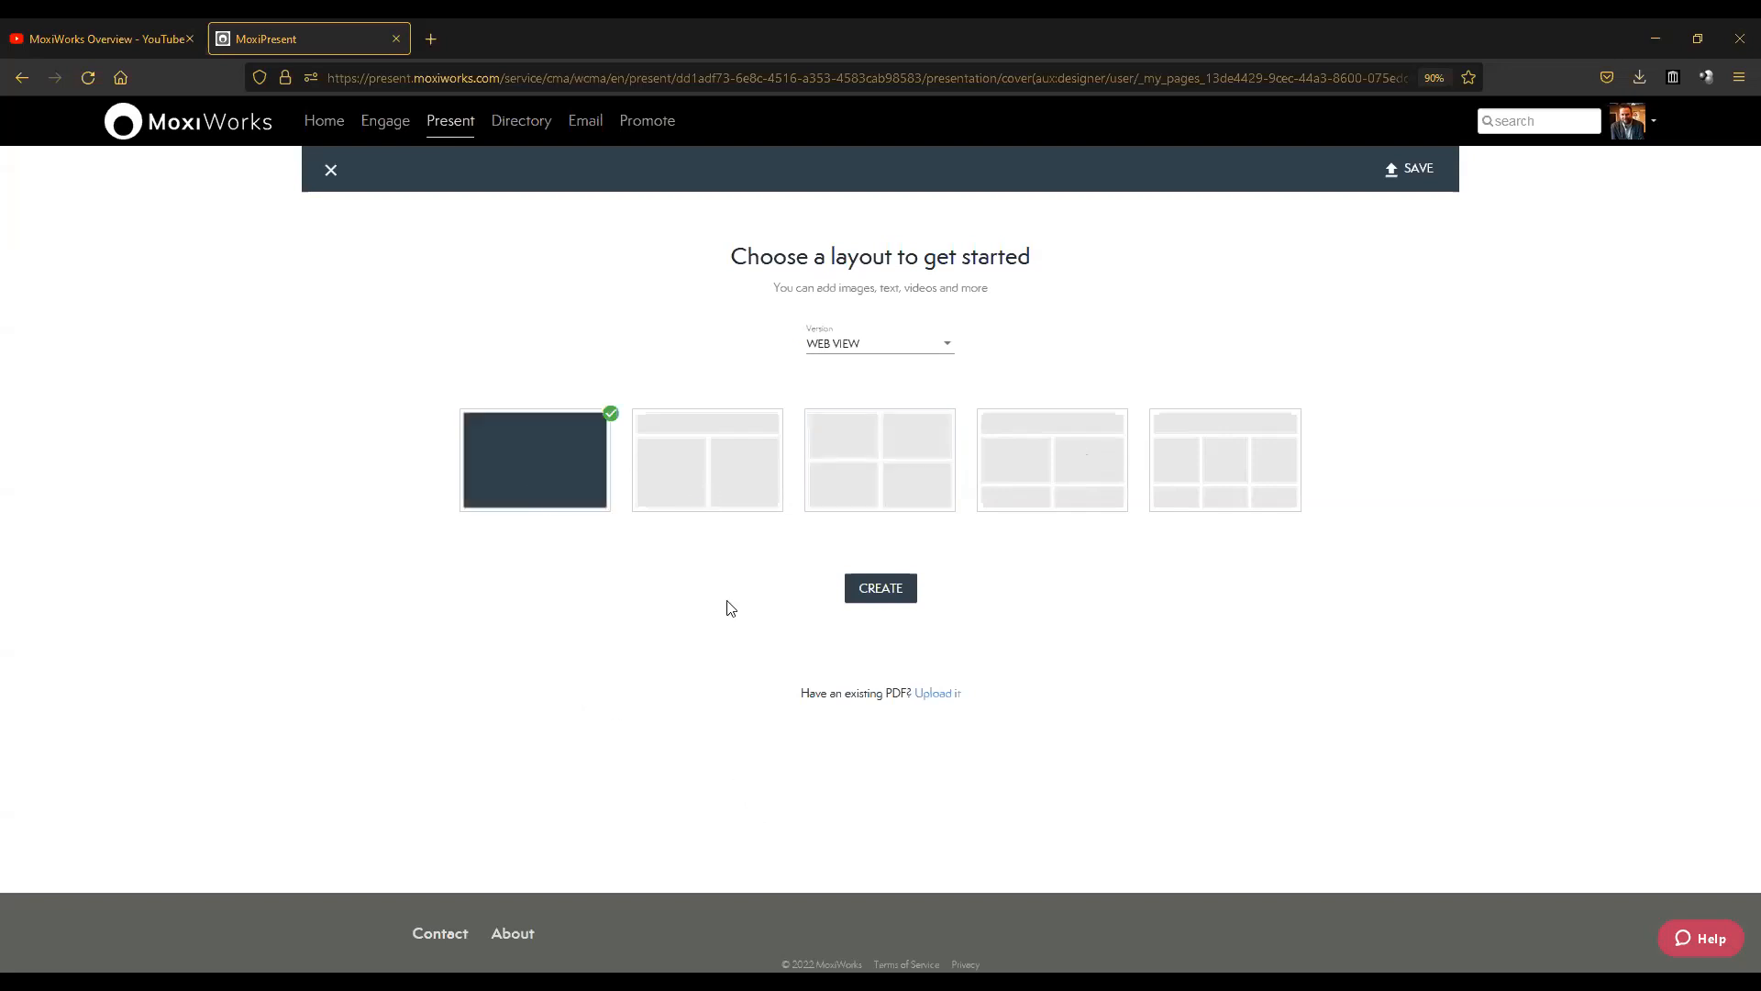
left_click(888, 592)
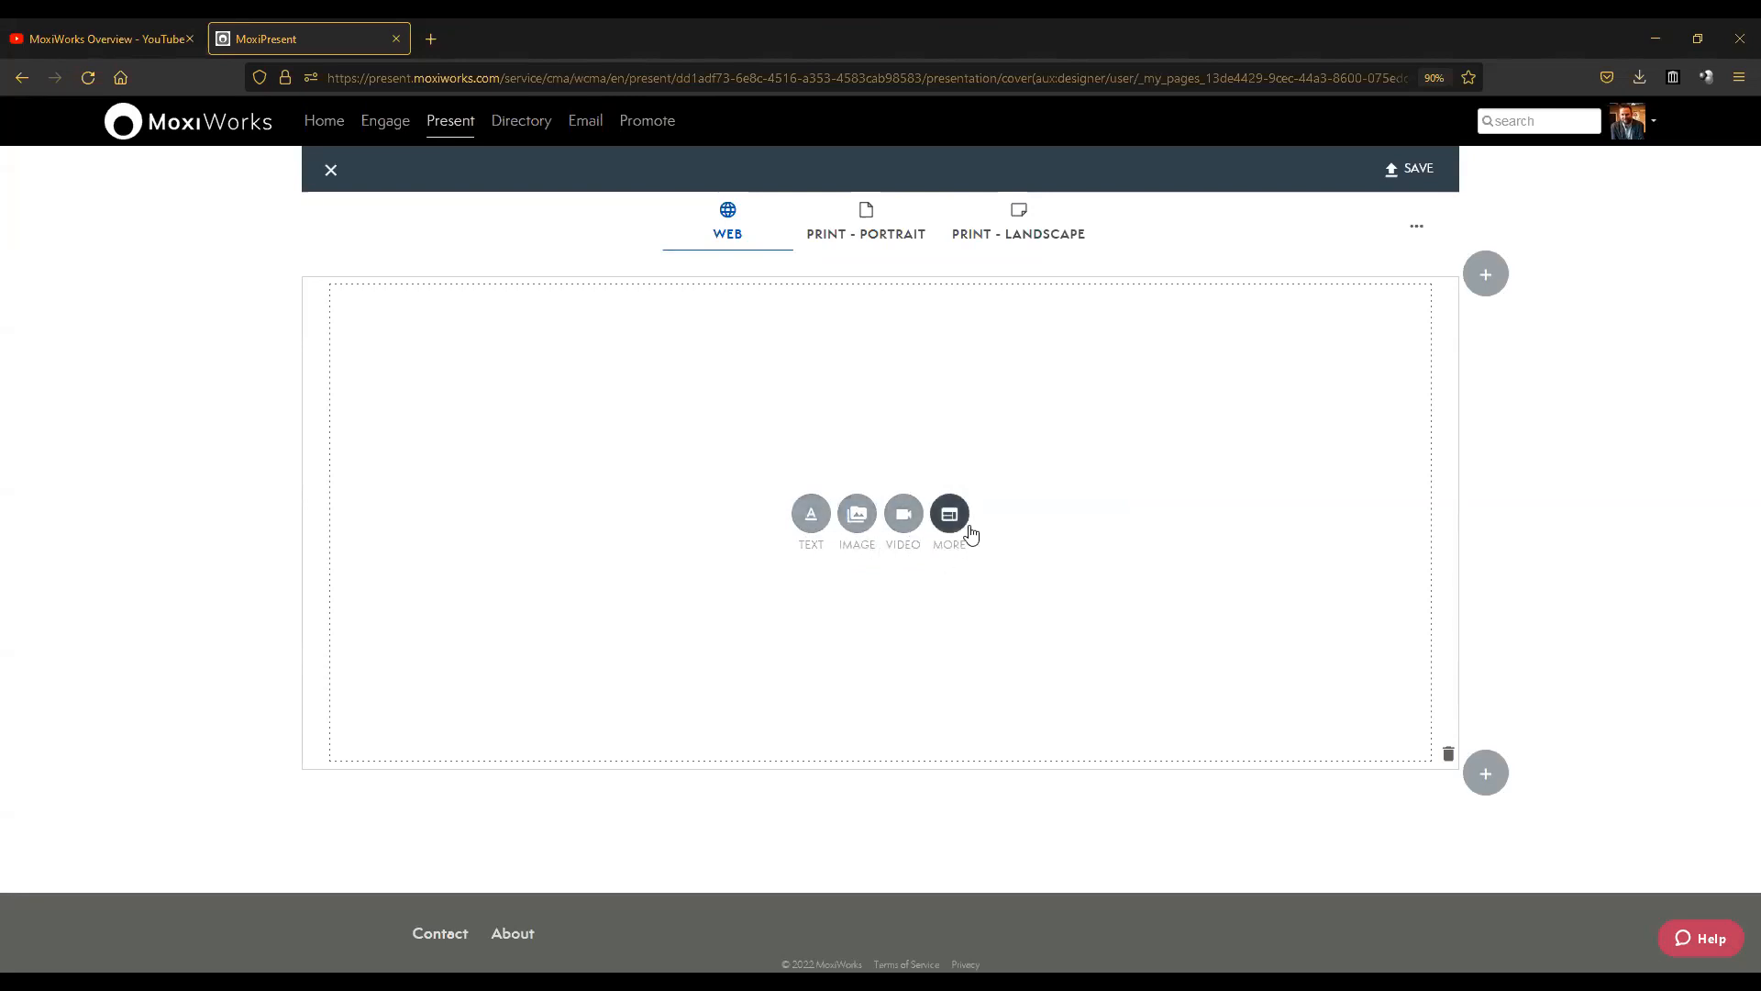
Add a text module to the page containing "Hello Everyone!" in bold XL text.
left_click(811, 516)
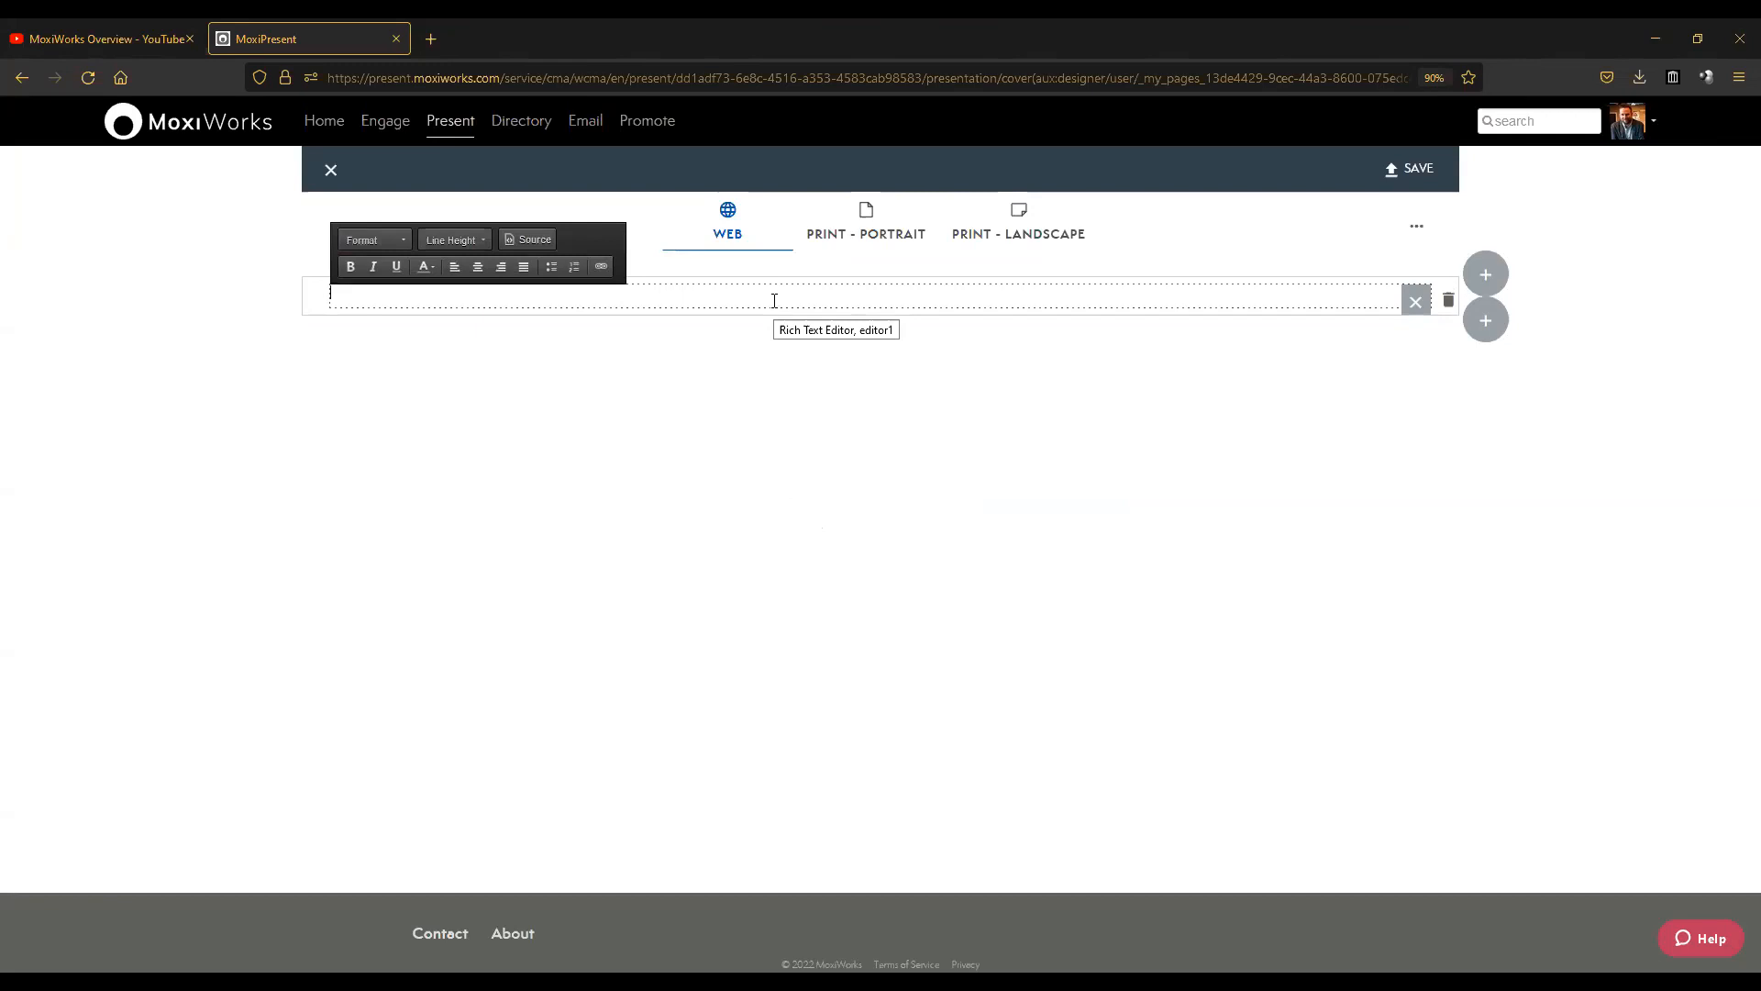
left_click(394, 238)
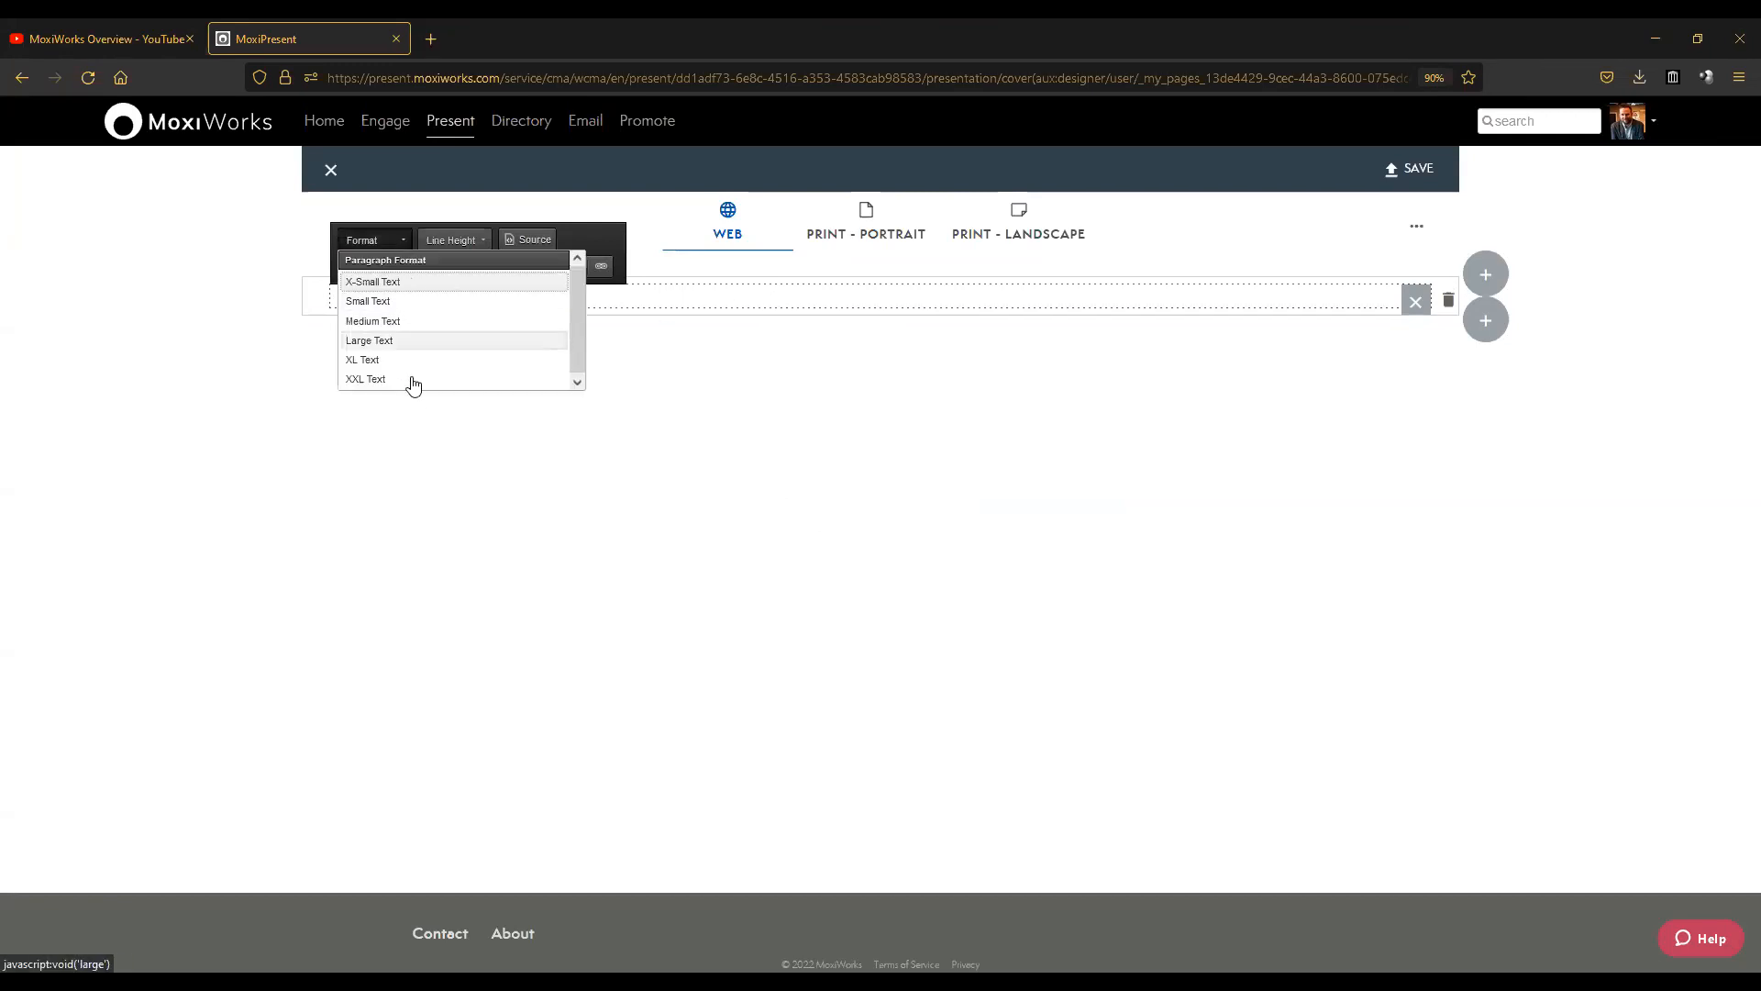
left_click(392, 240)
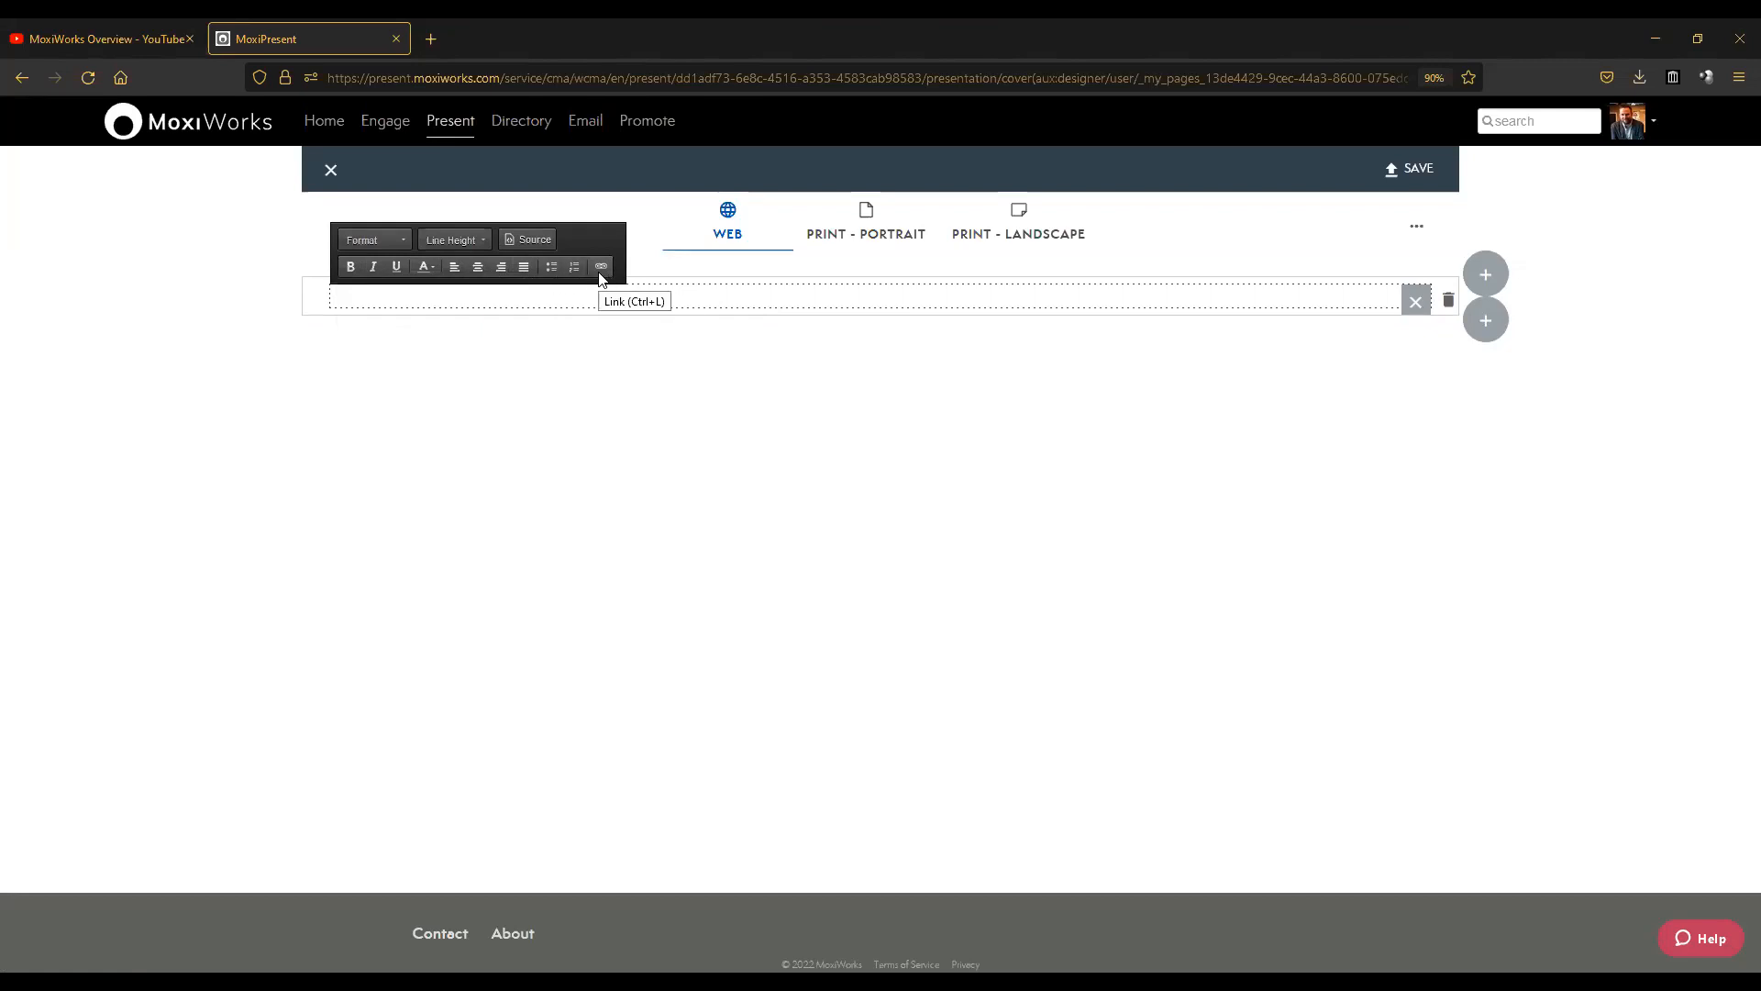
left_click(391, 236)
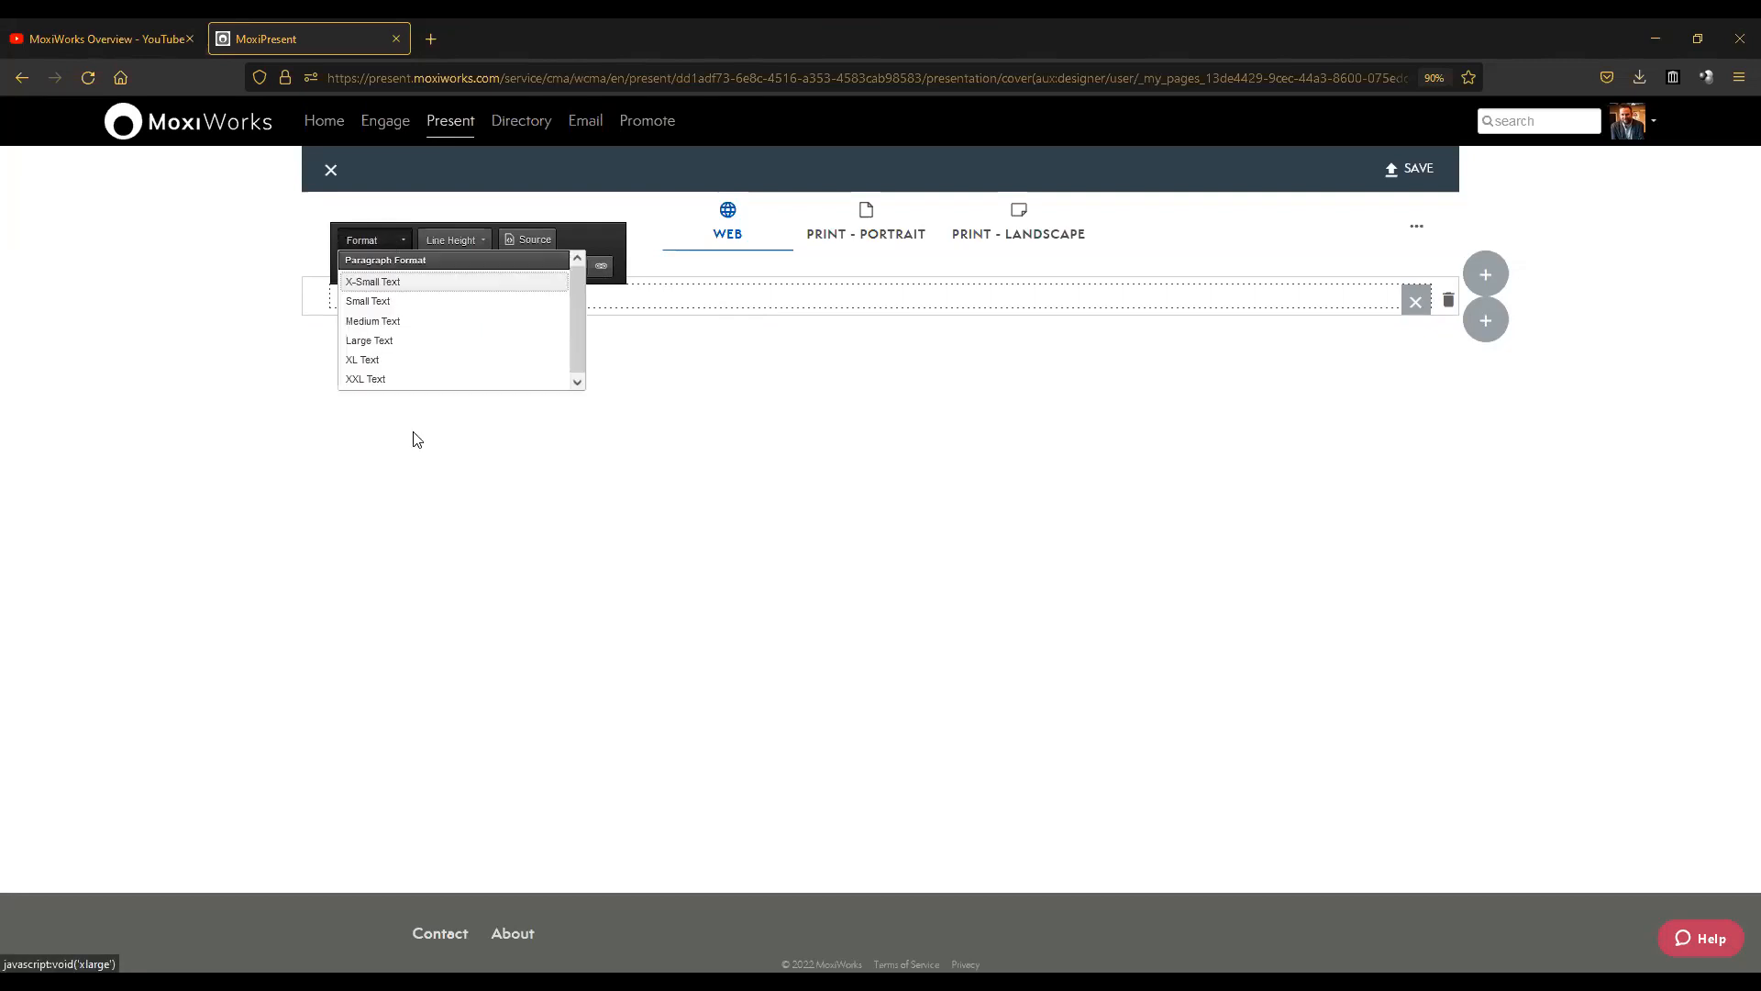
left_click(386, 366)
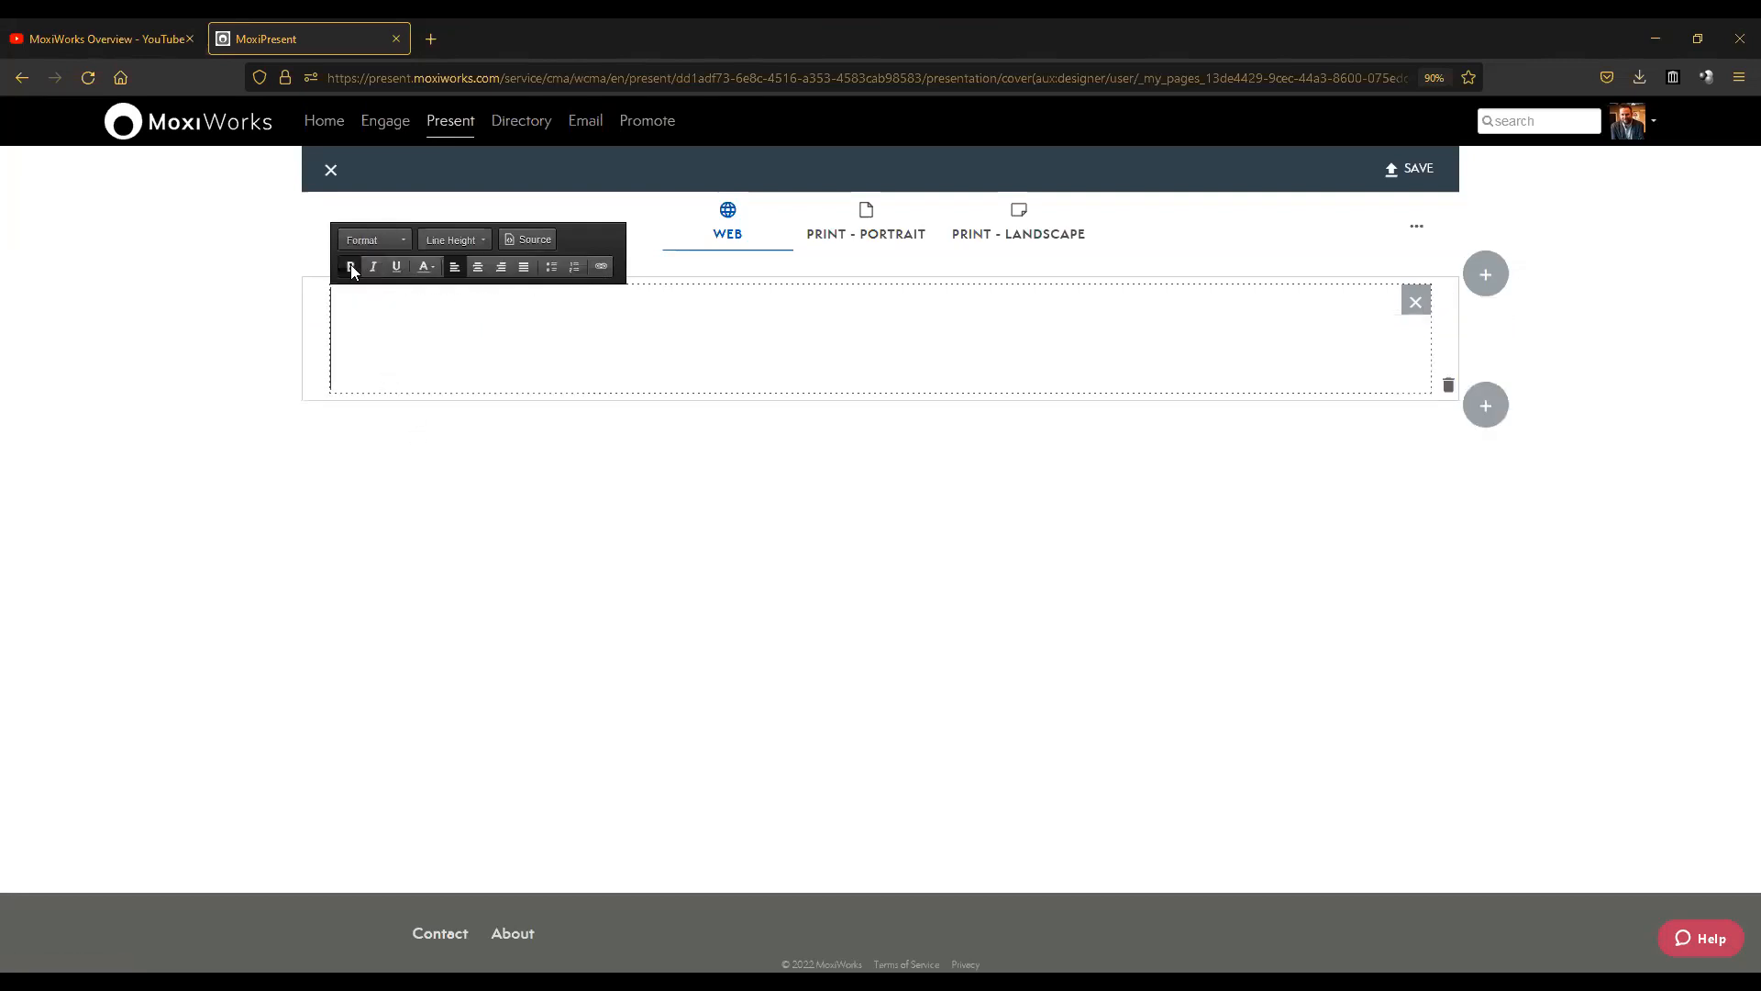
type("Hello Everyone!")
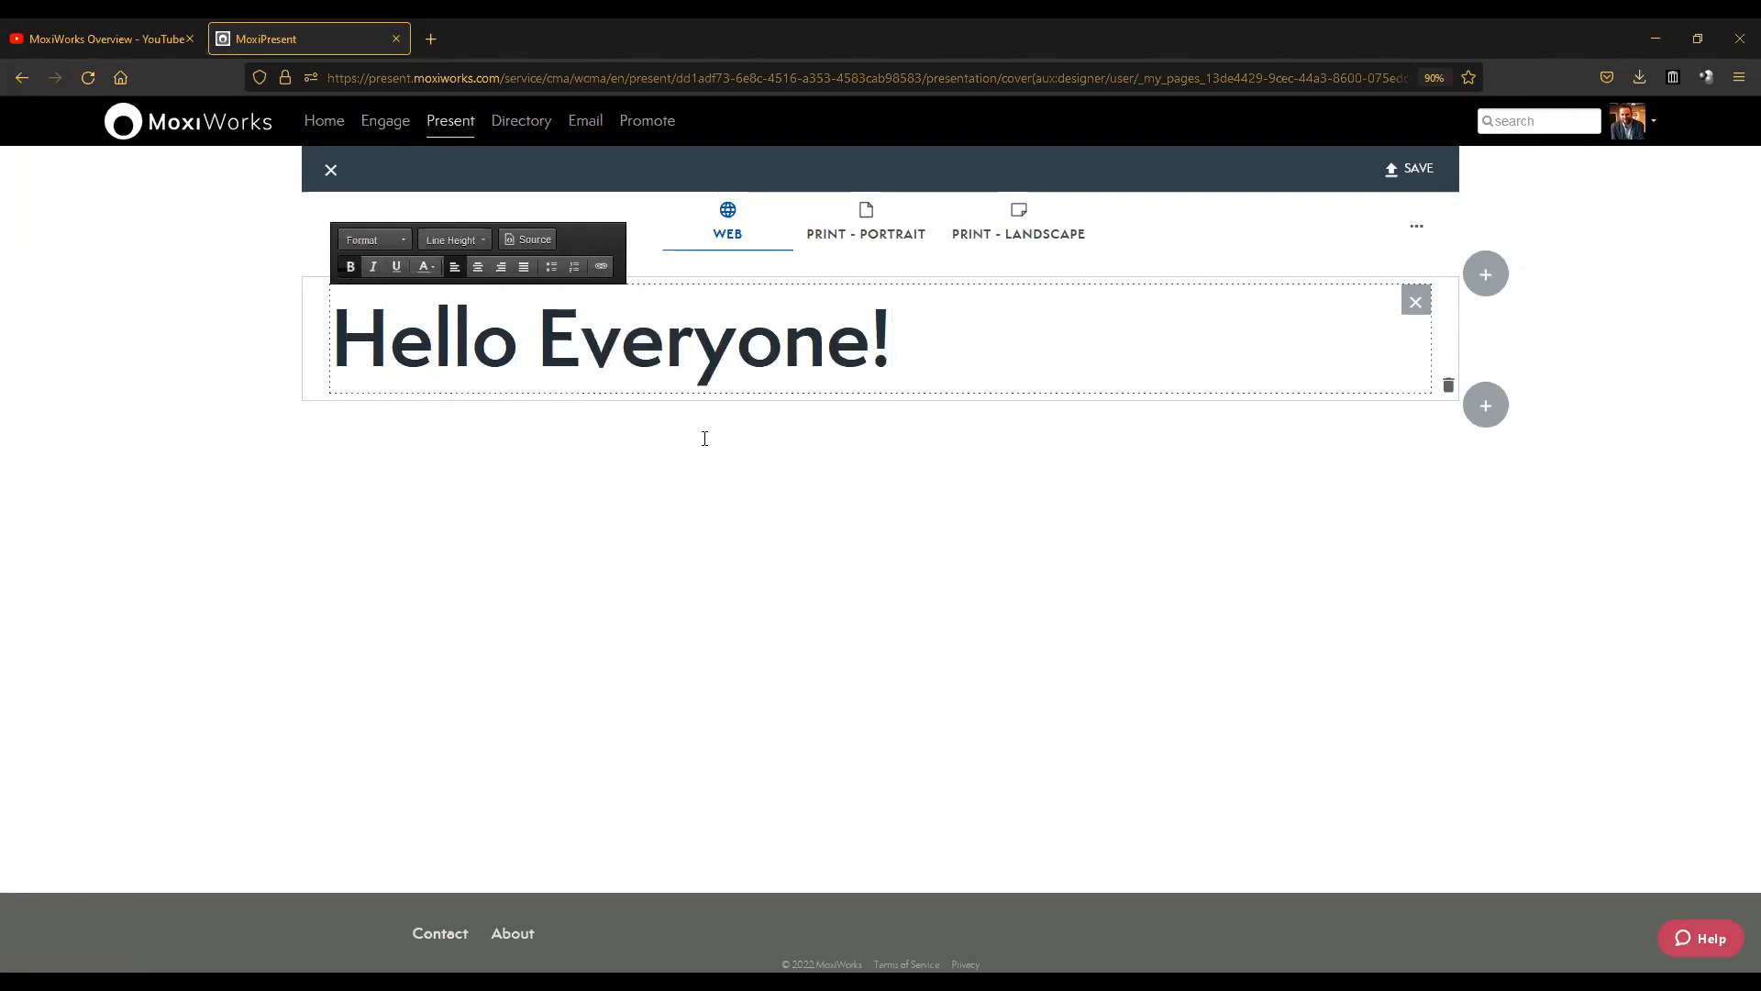
left_click(878, 461)
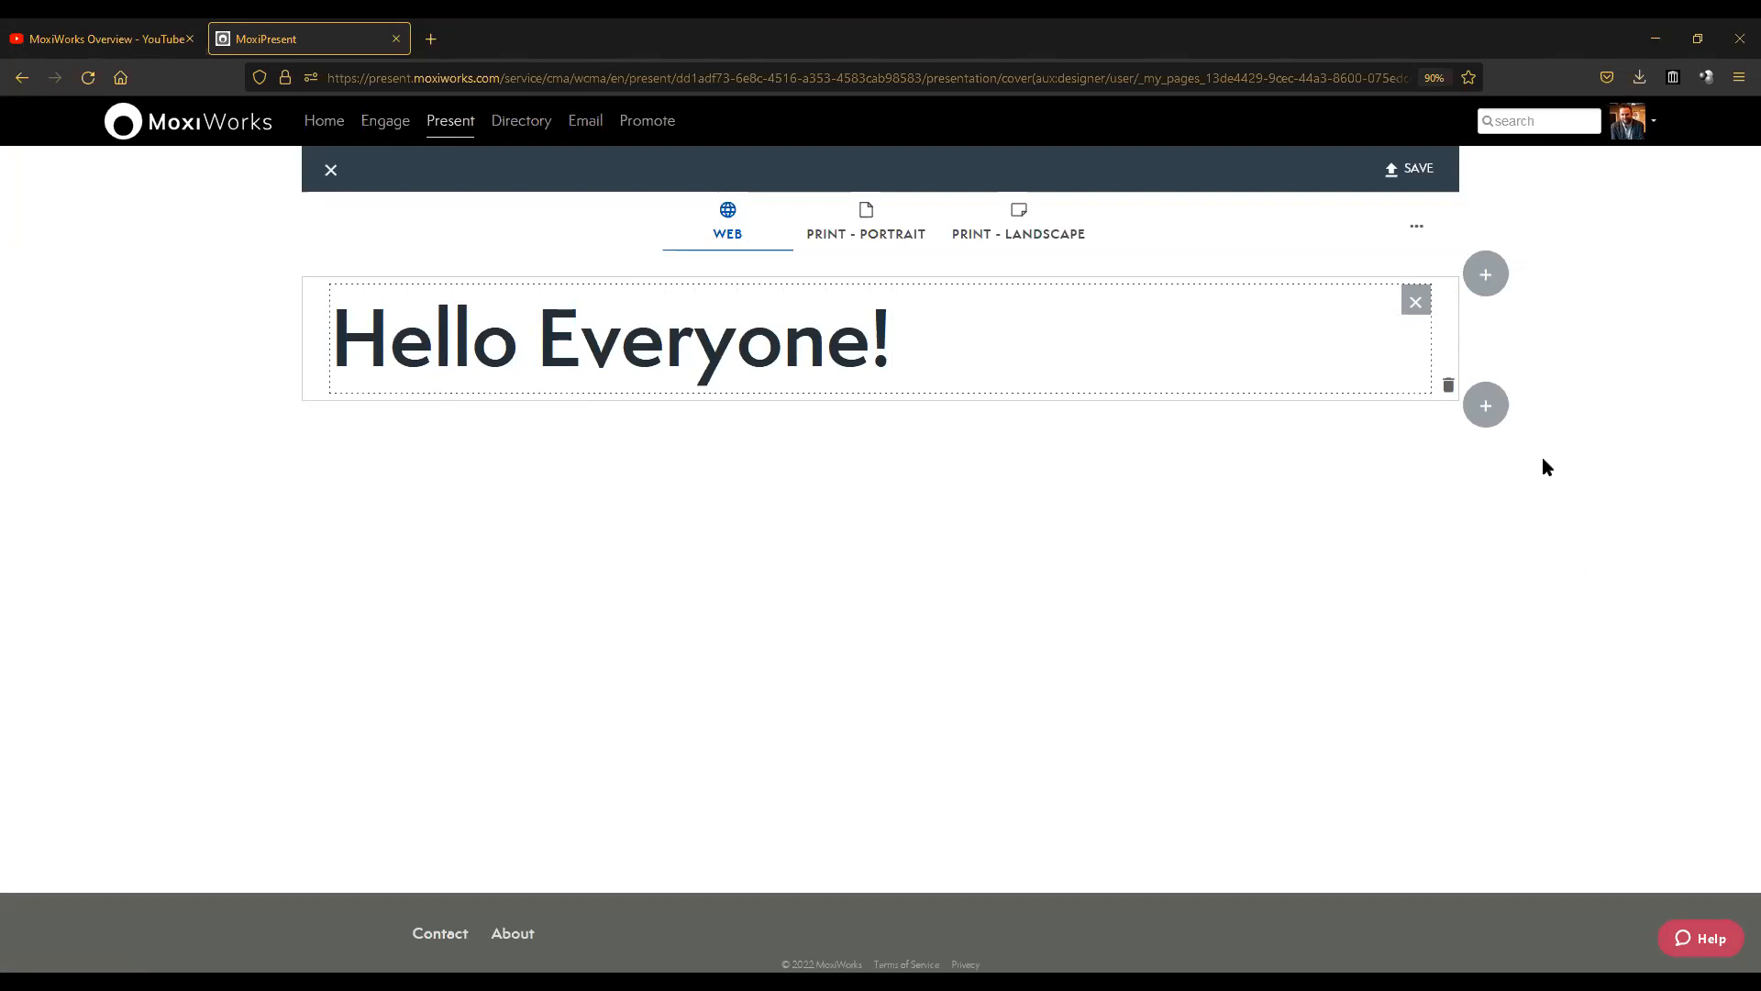
Add a row of two equal-width modules below the heading.
left_click(1488, 409)
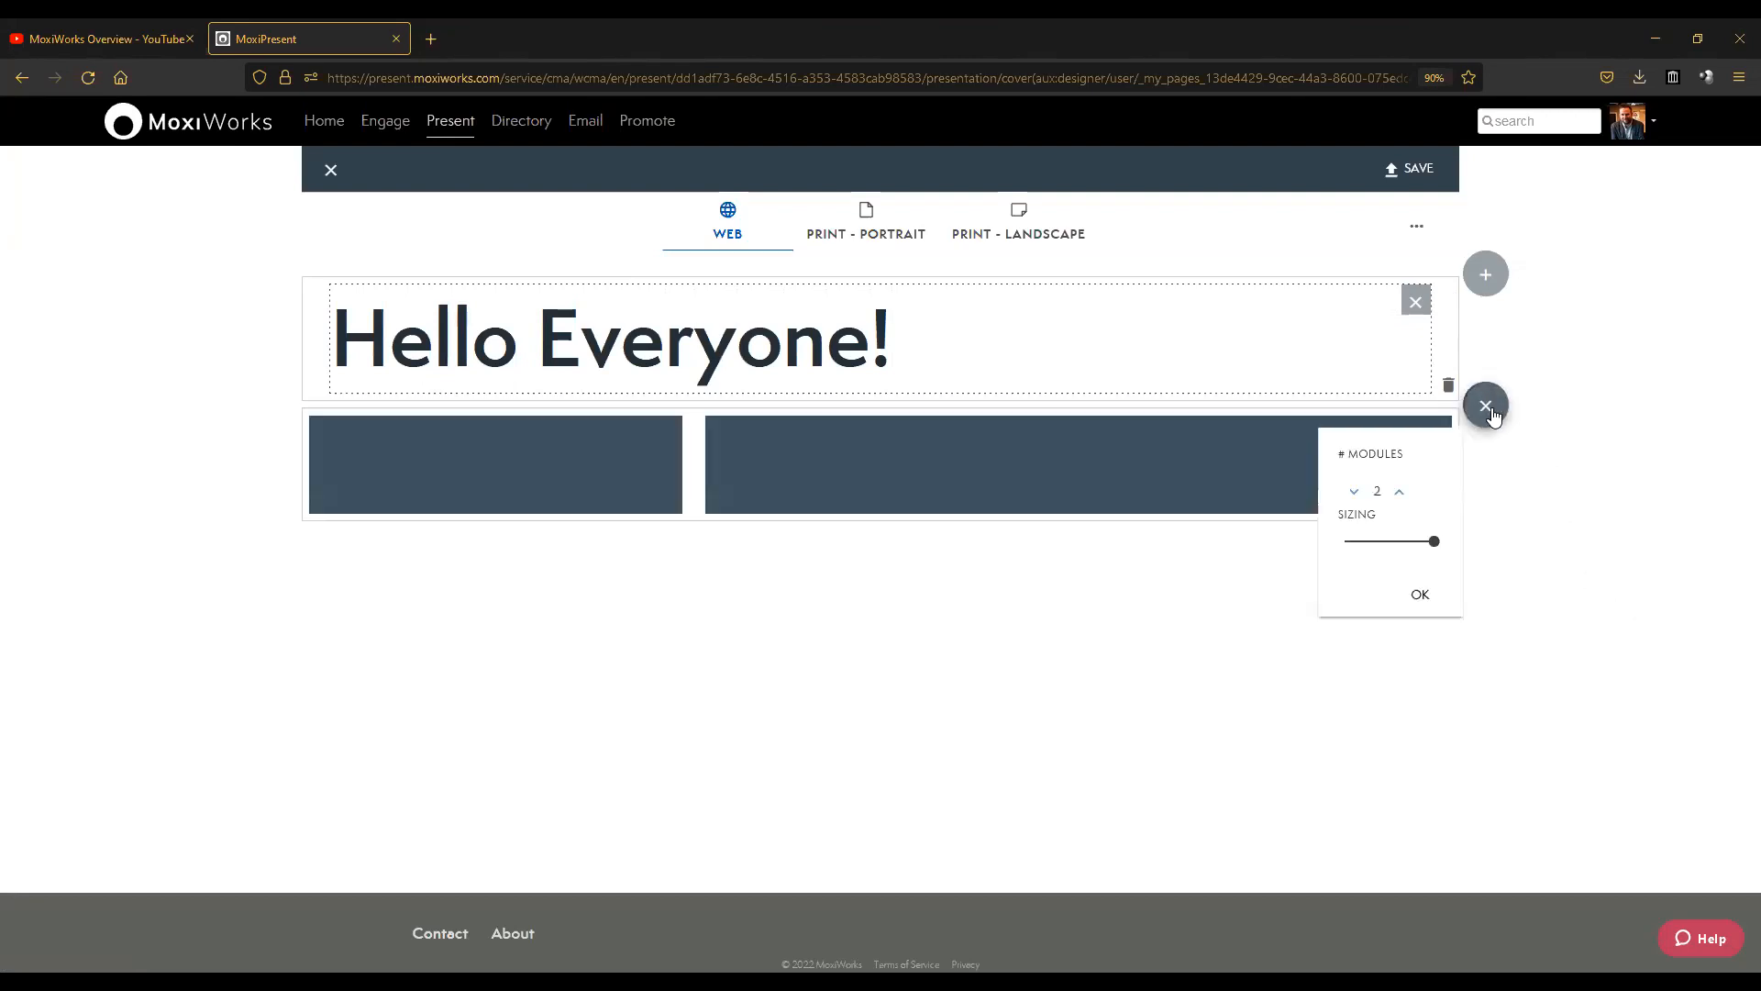
left_click(1401, 493)
left_click(1400, 493)
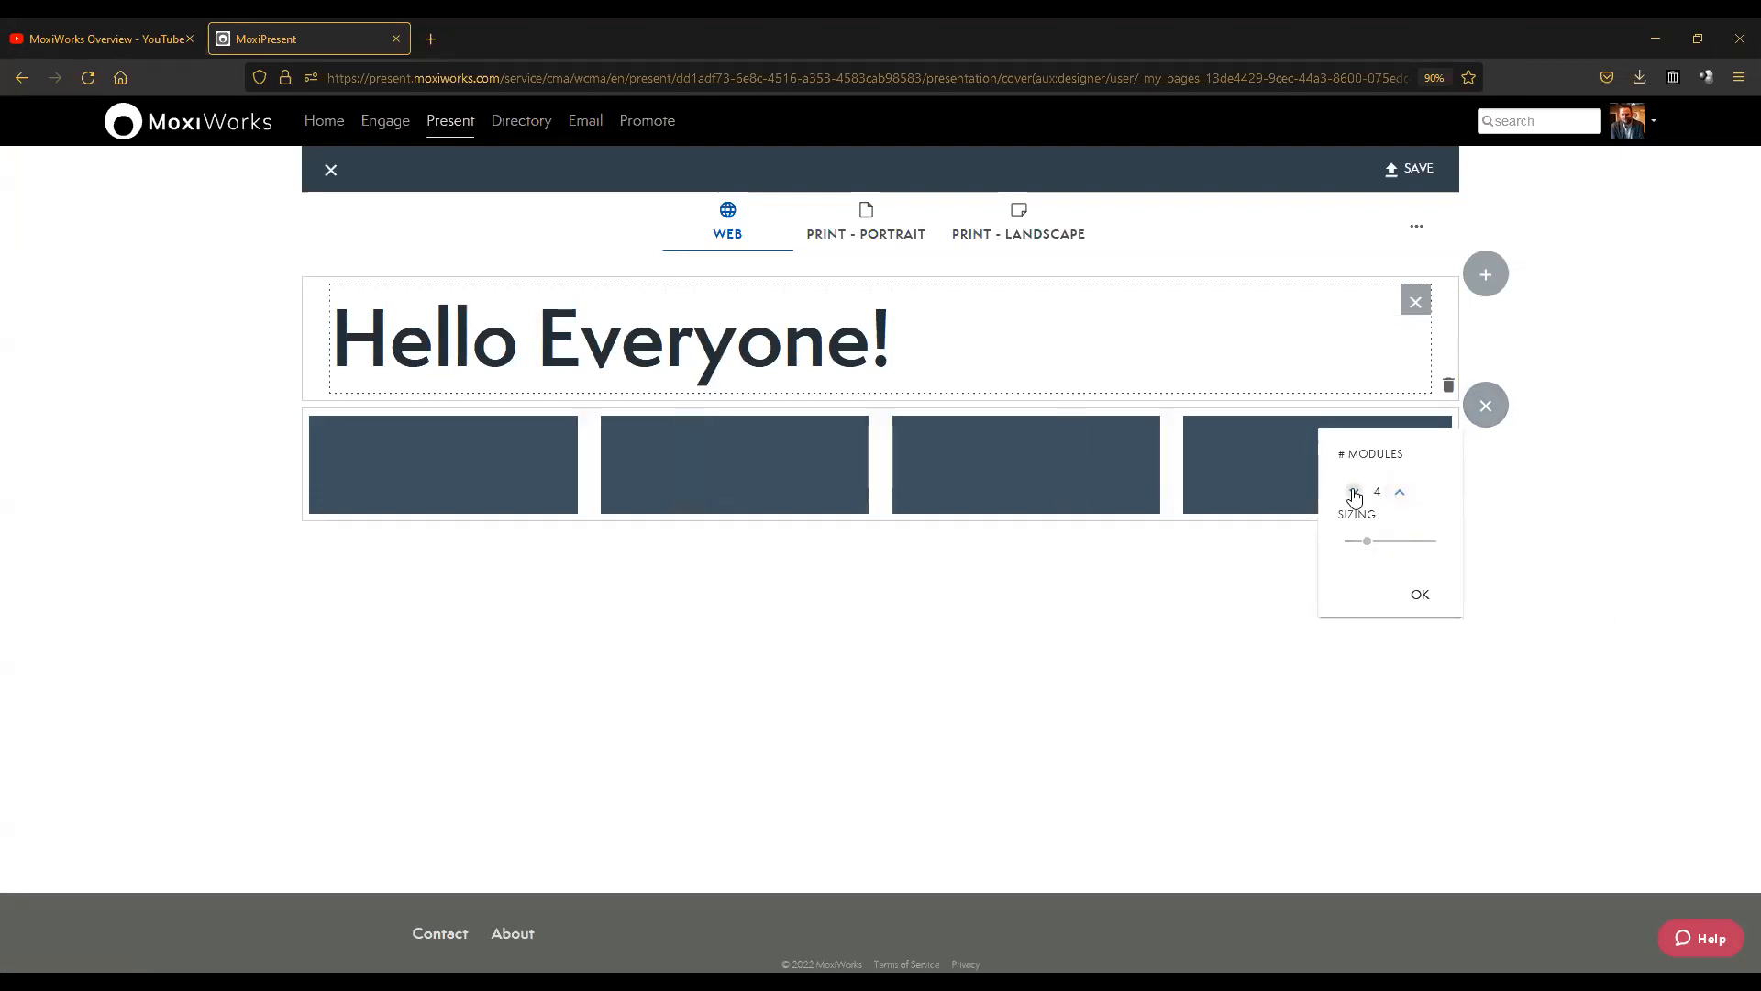
left_click(1355, 493)
left_click(1355, 492)
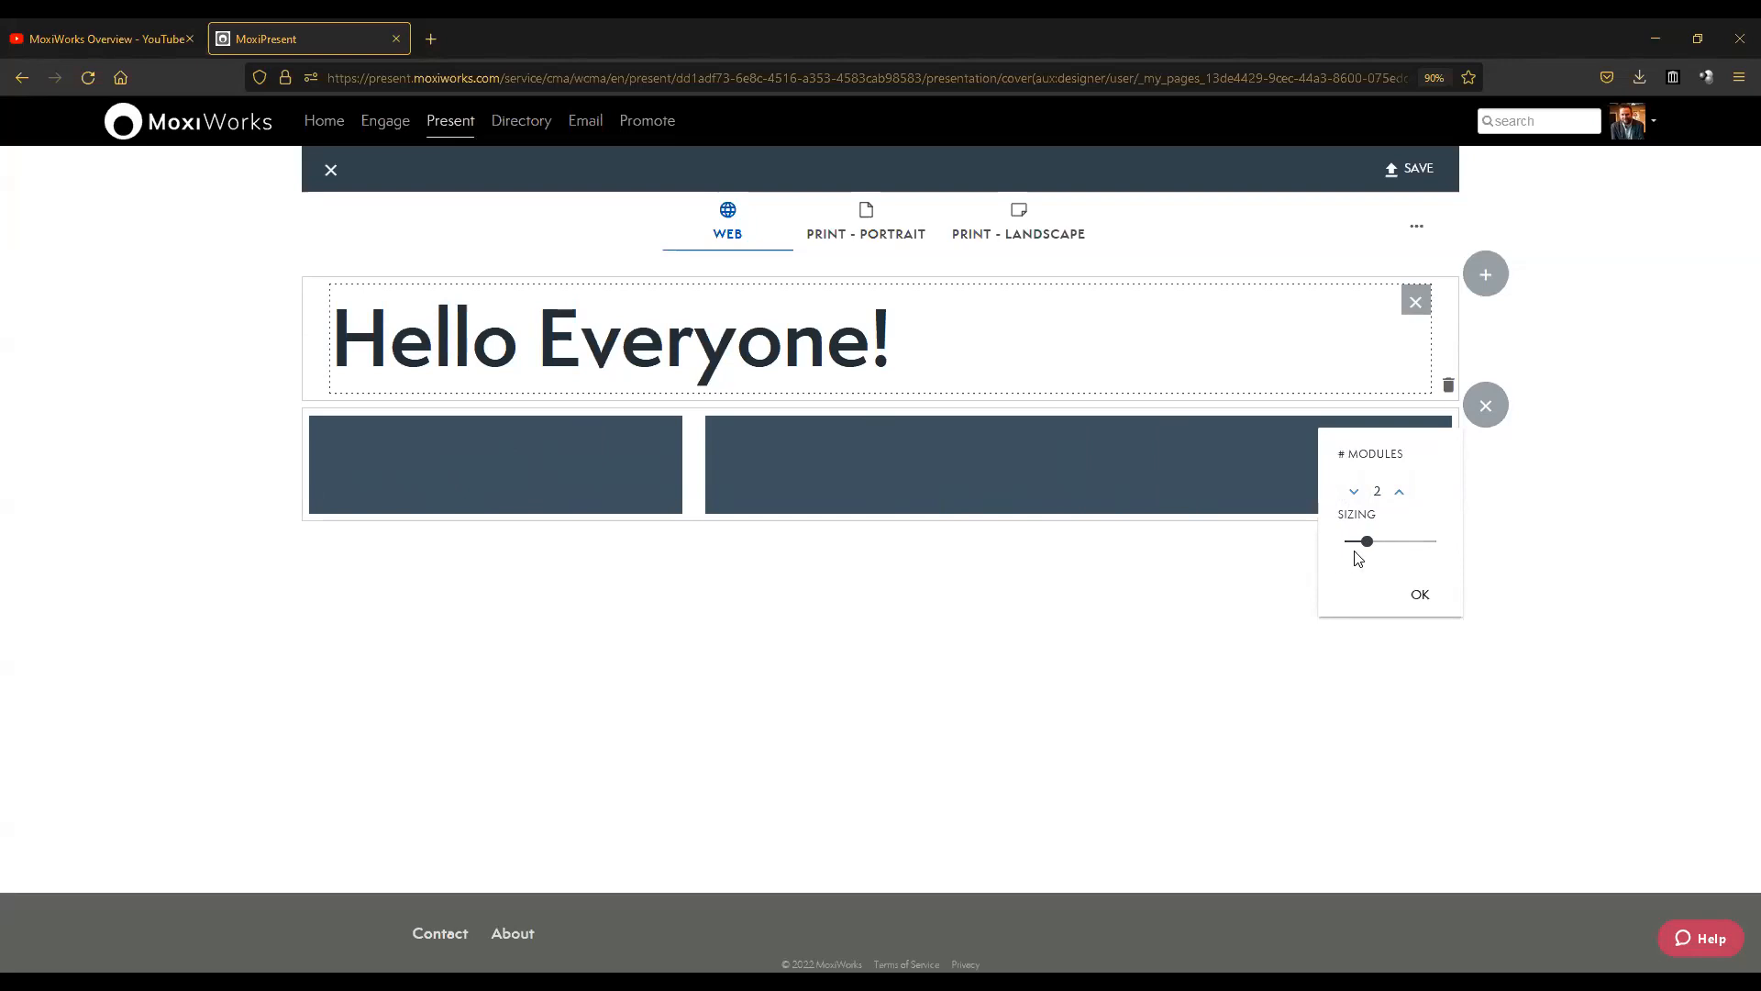
left_click(1390, 541)
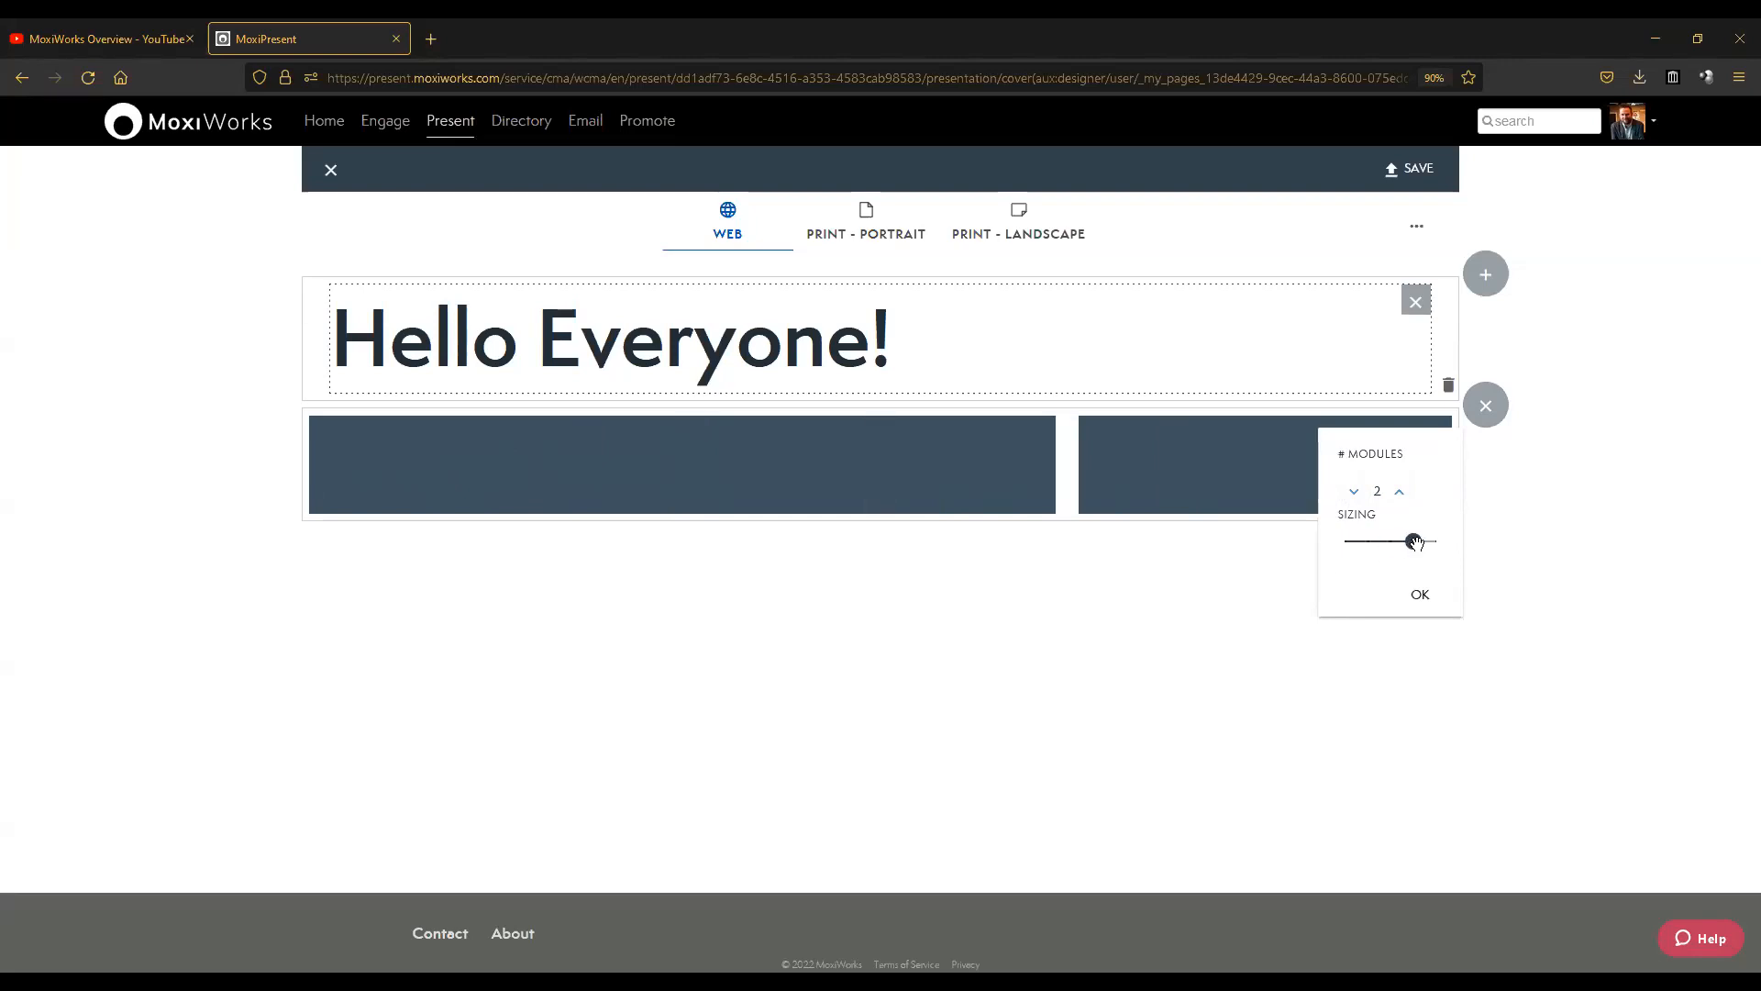
mouse_move(1390, 541)
left_mouse_down()
mouse_move(1367, 543)
mouse_move(1389, 542)
left_mouse_up()
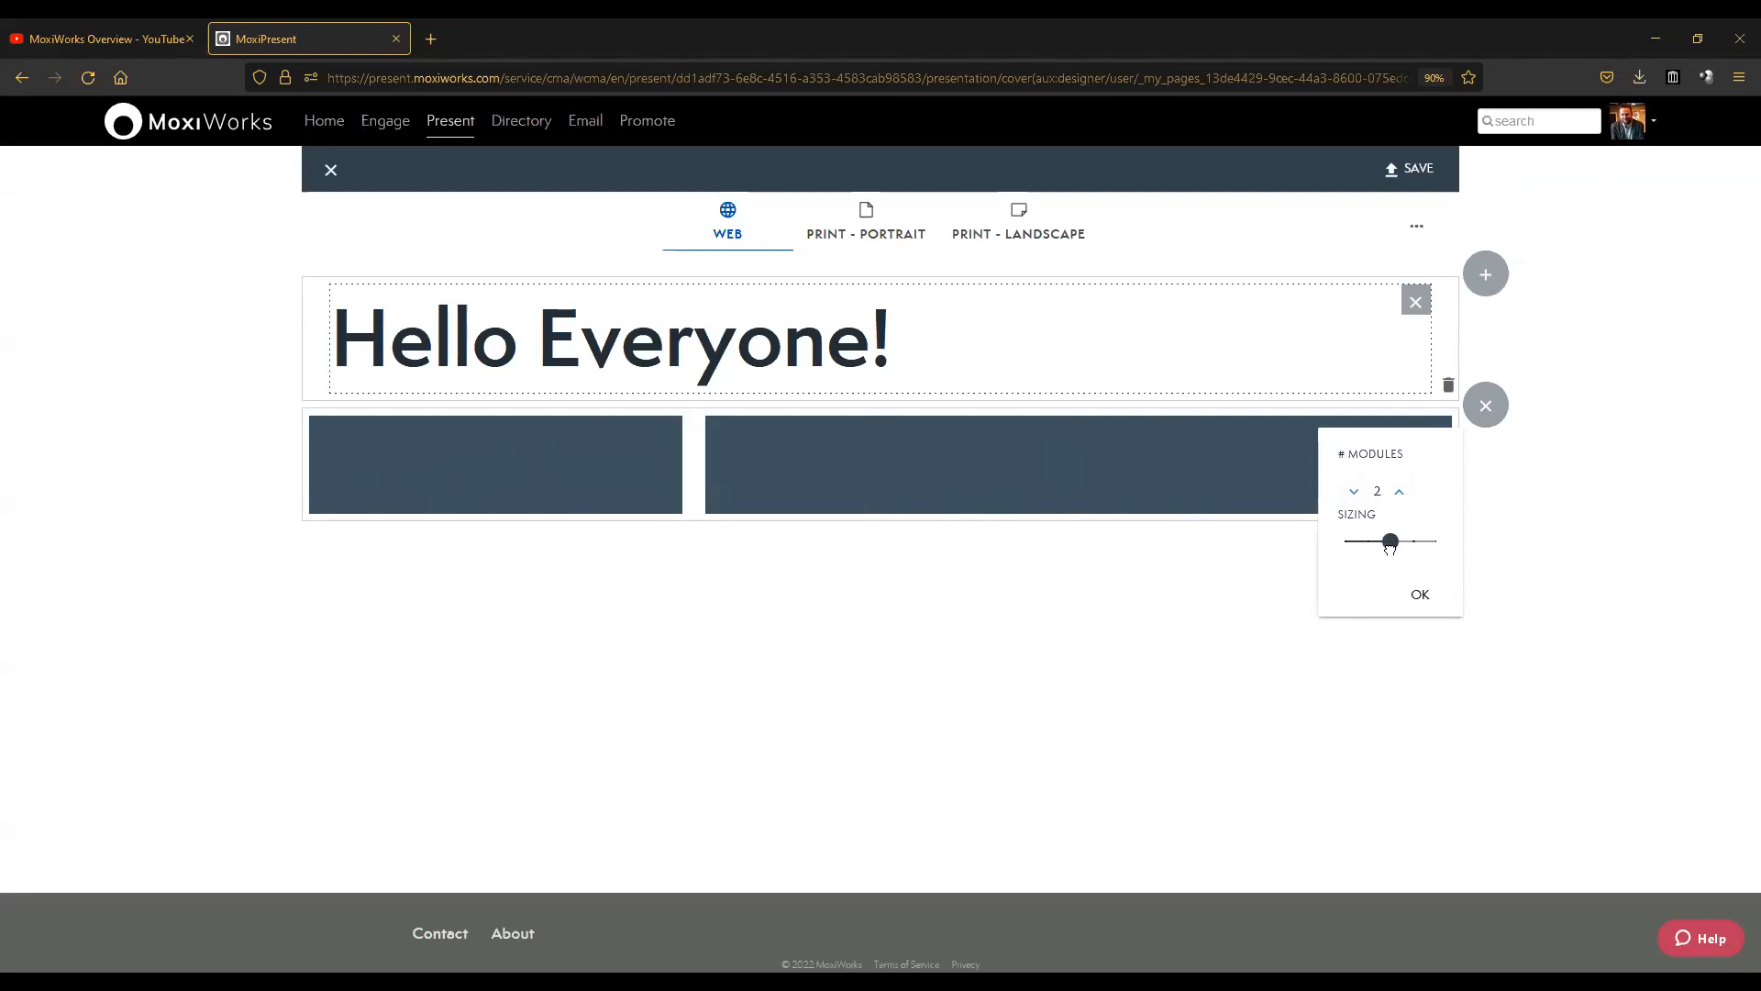
left_click(1419, 594)
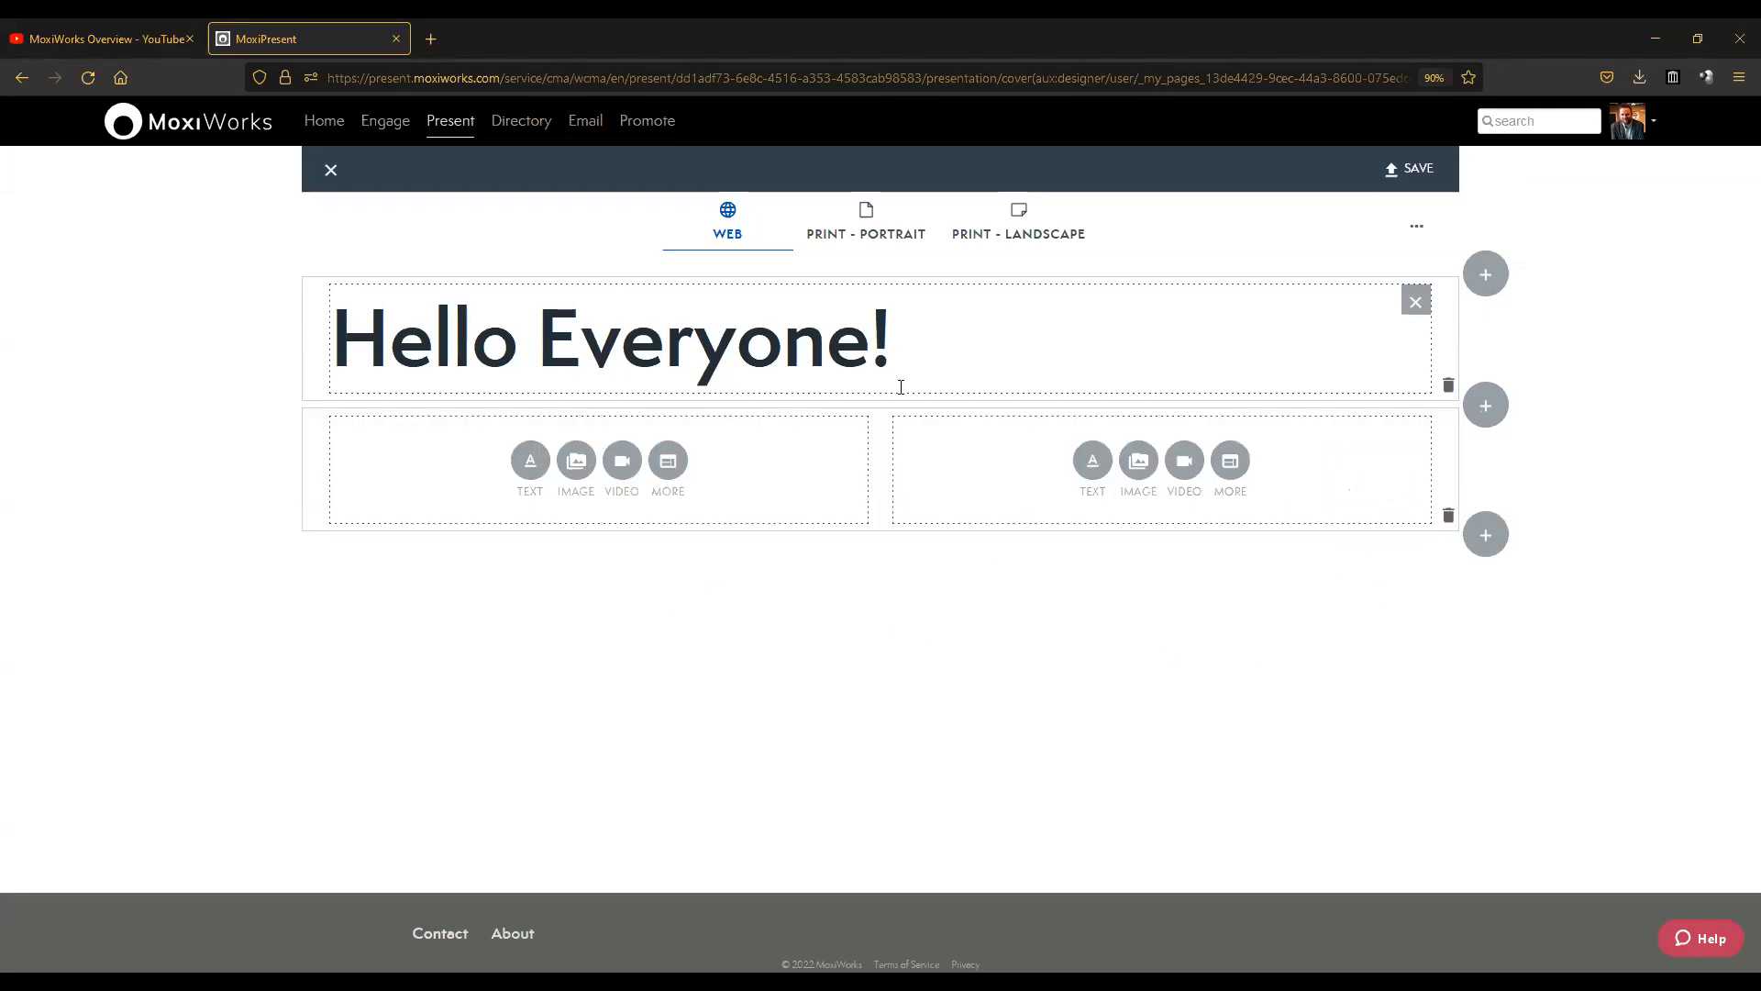
Delete the two-module row and insert an identical one below the heading.
left_click(1449, 517)
left_click(1095, 566)
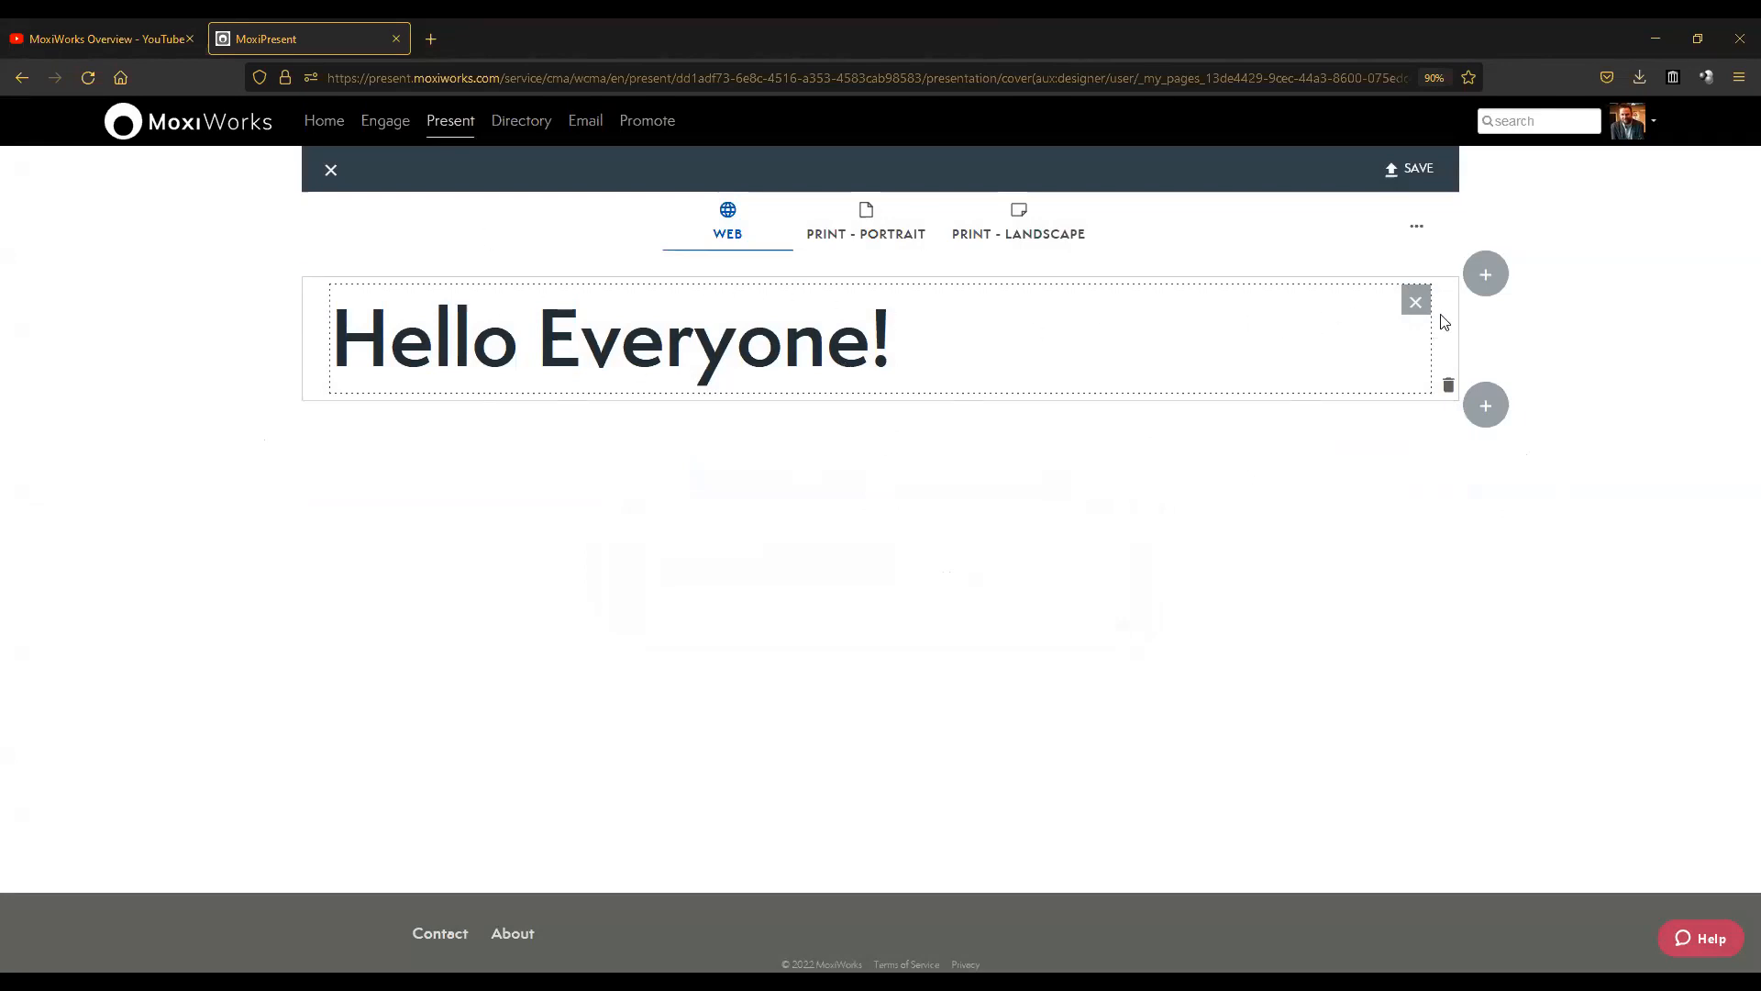
left_click(1486, 405)
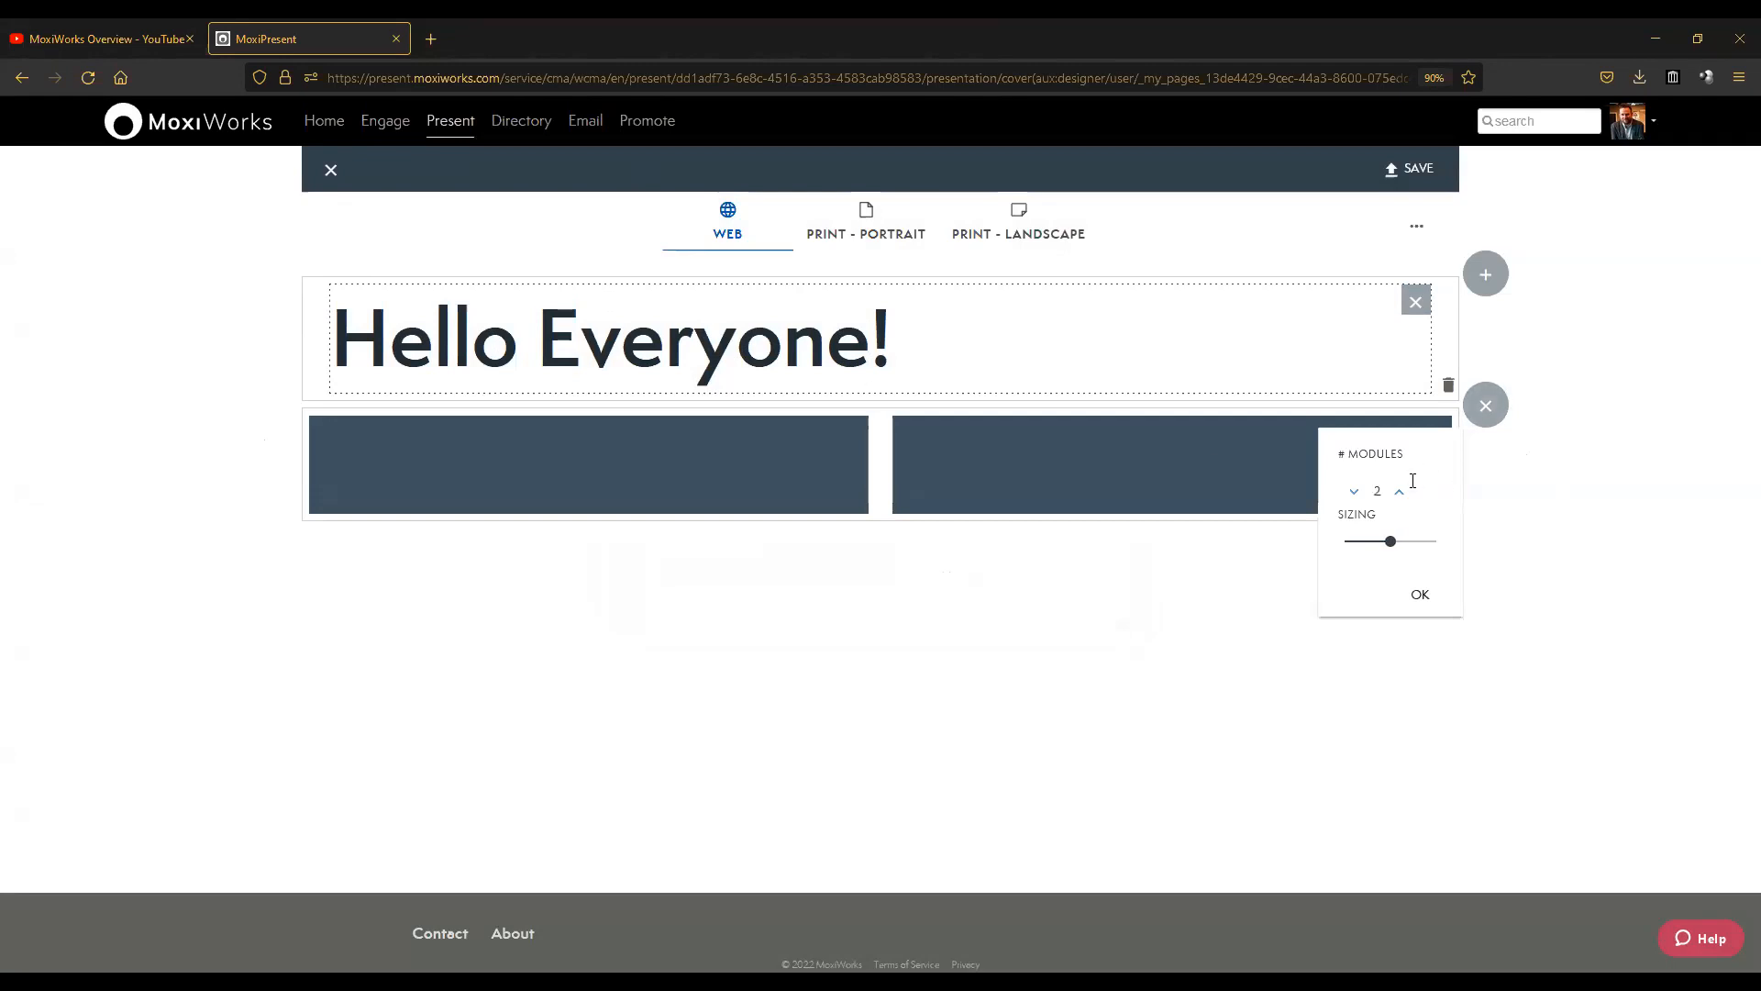
left_click(1420, 594)
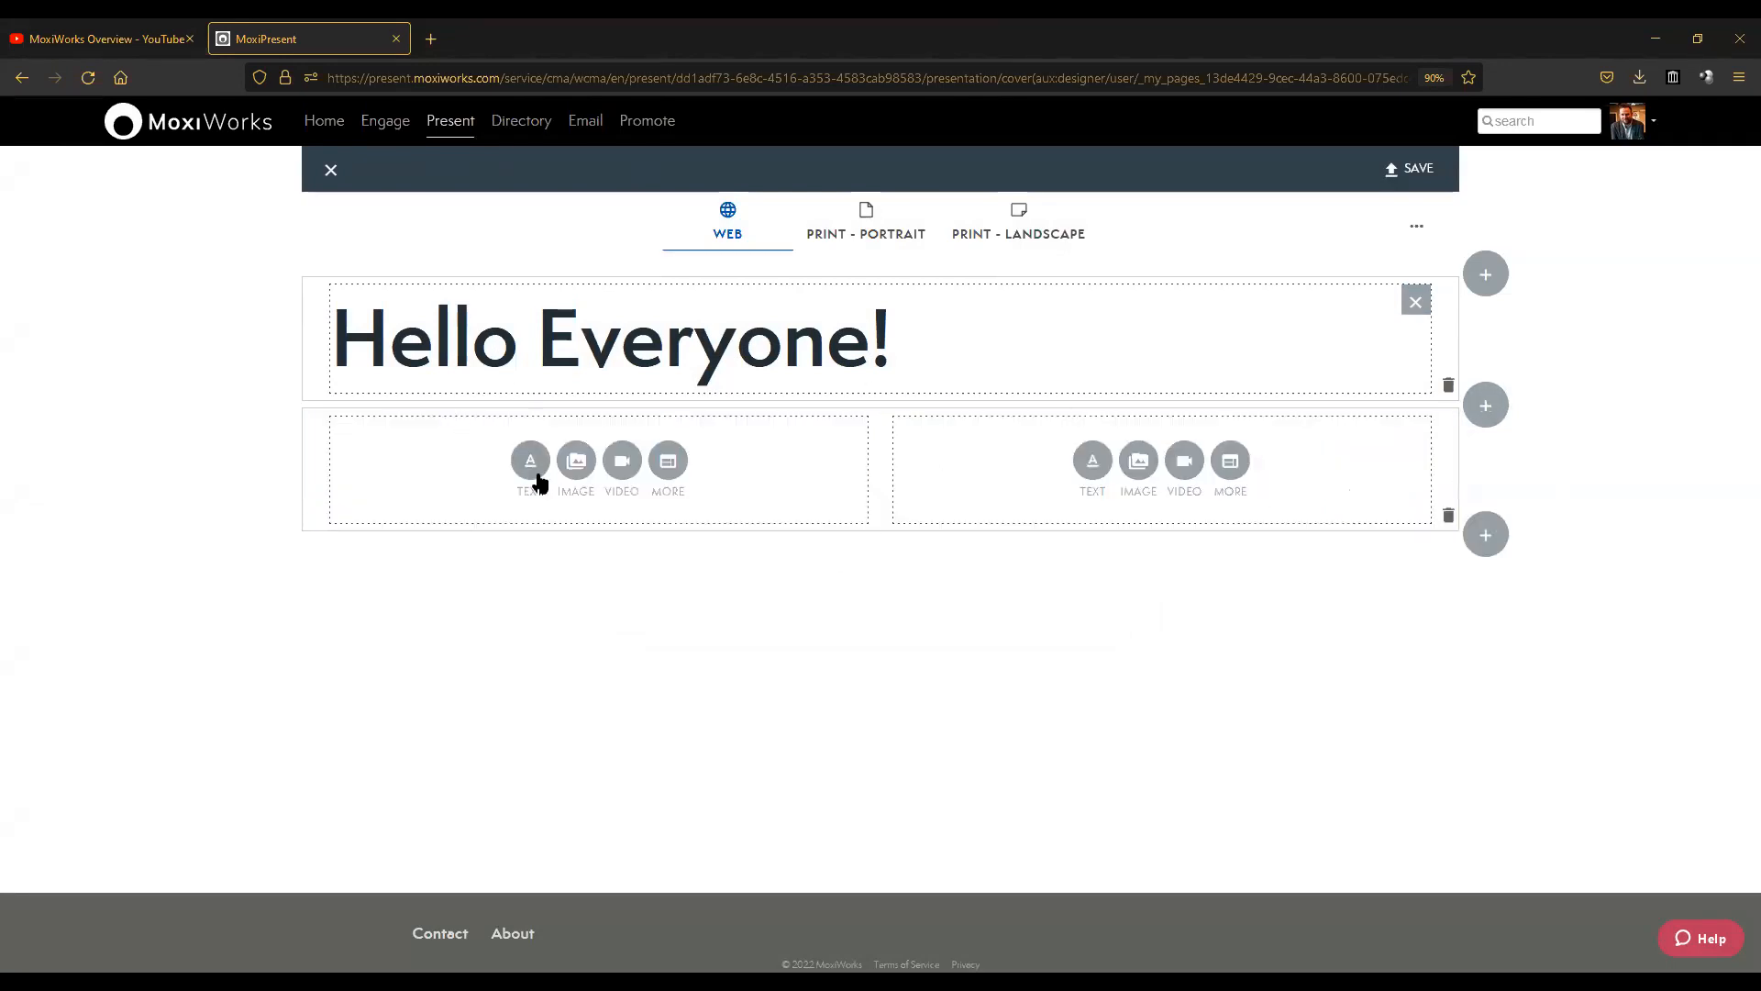
Add the Frisco water tower photo from the image library to the first module of the new row.
left_click(575, 463)
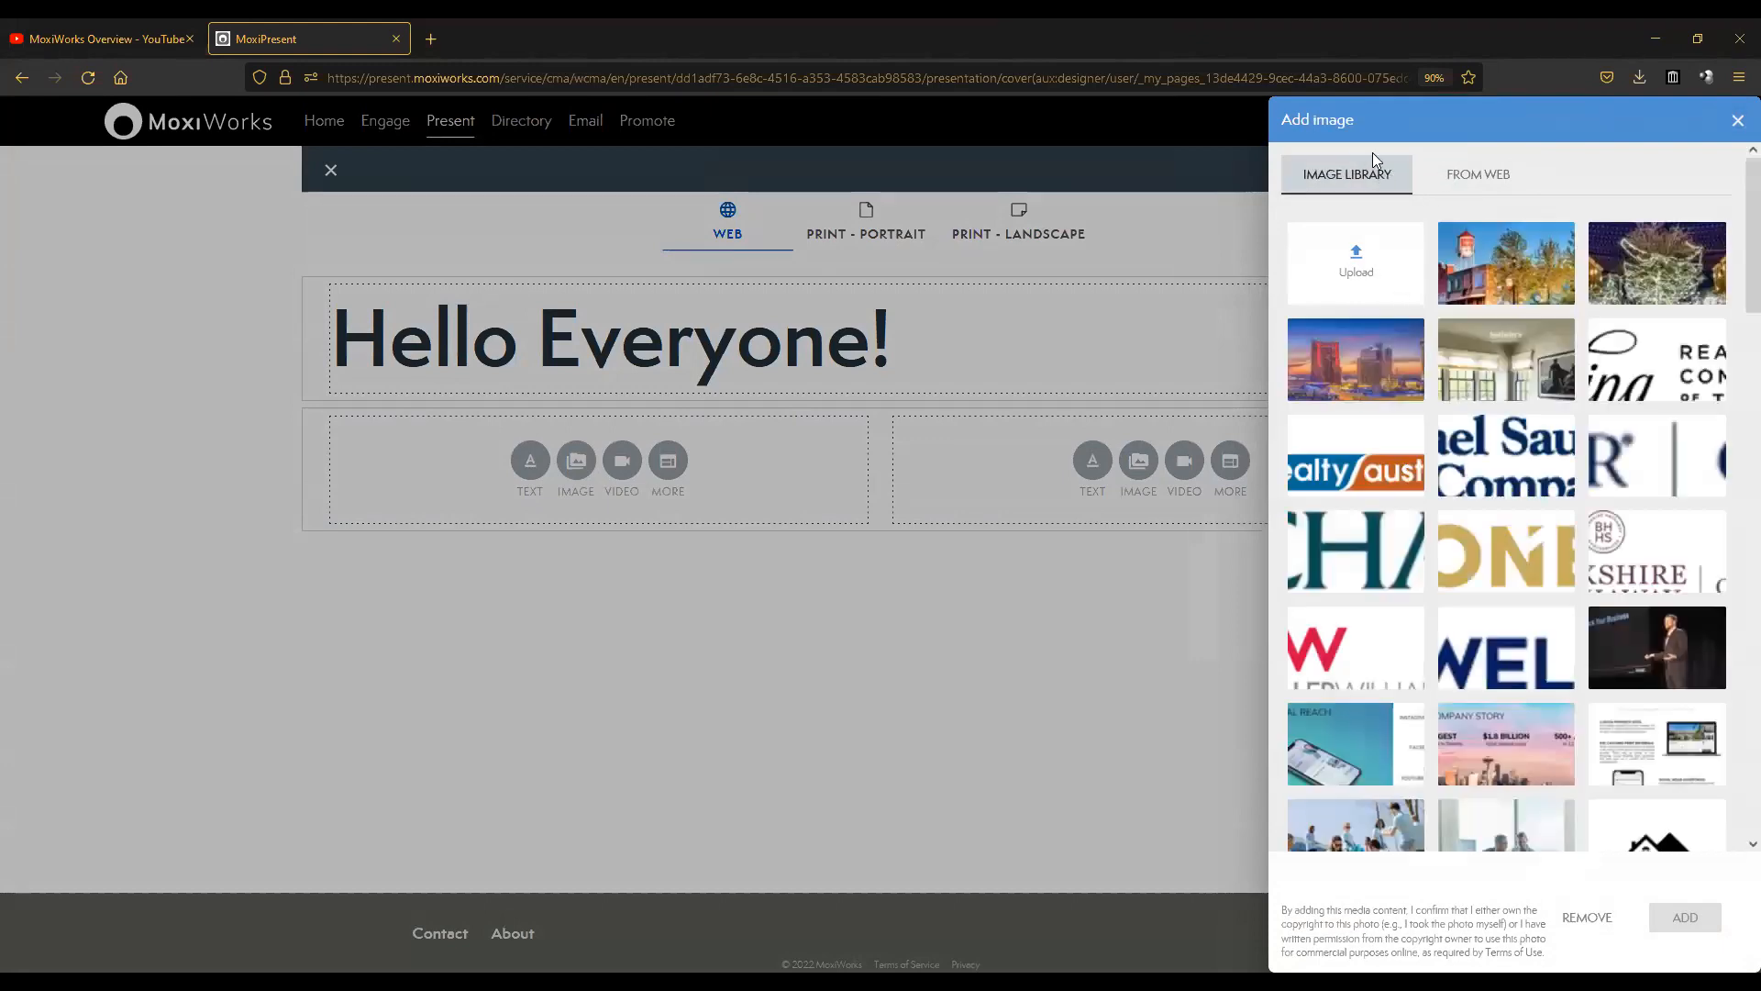
left_click(1502, 258)
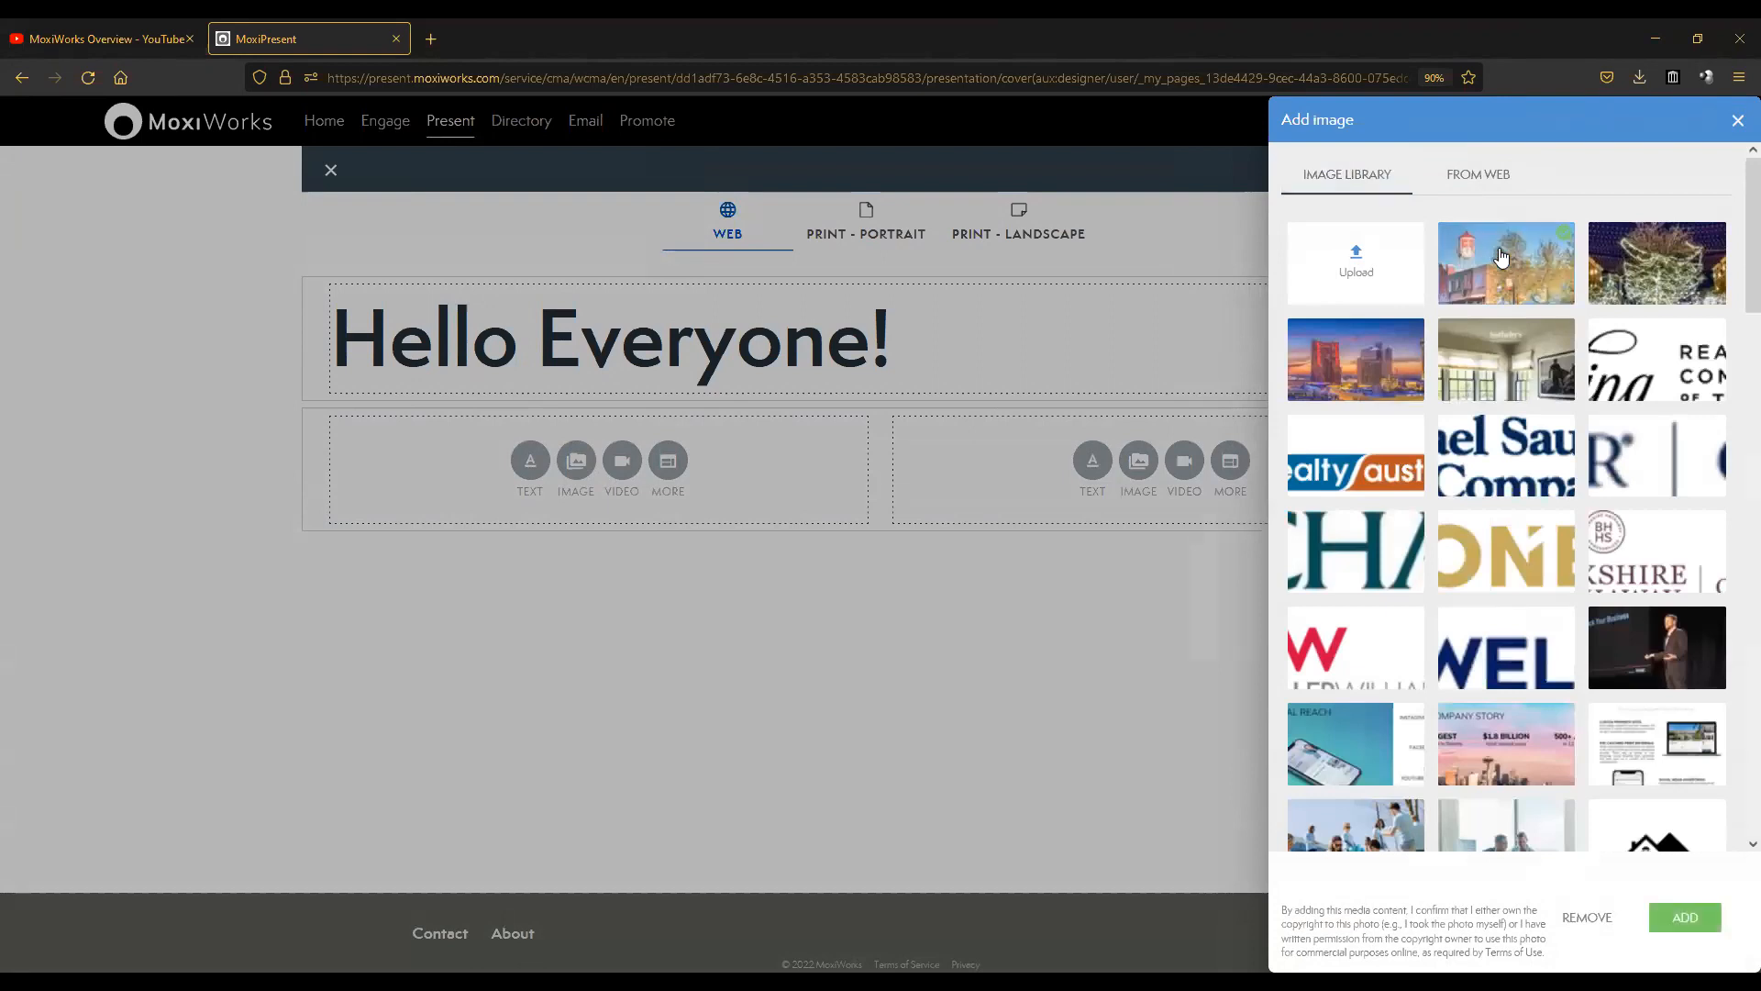
left_click(1686, 919)
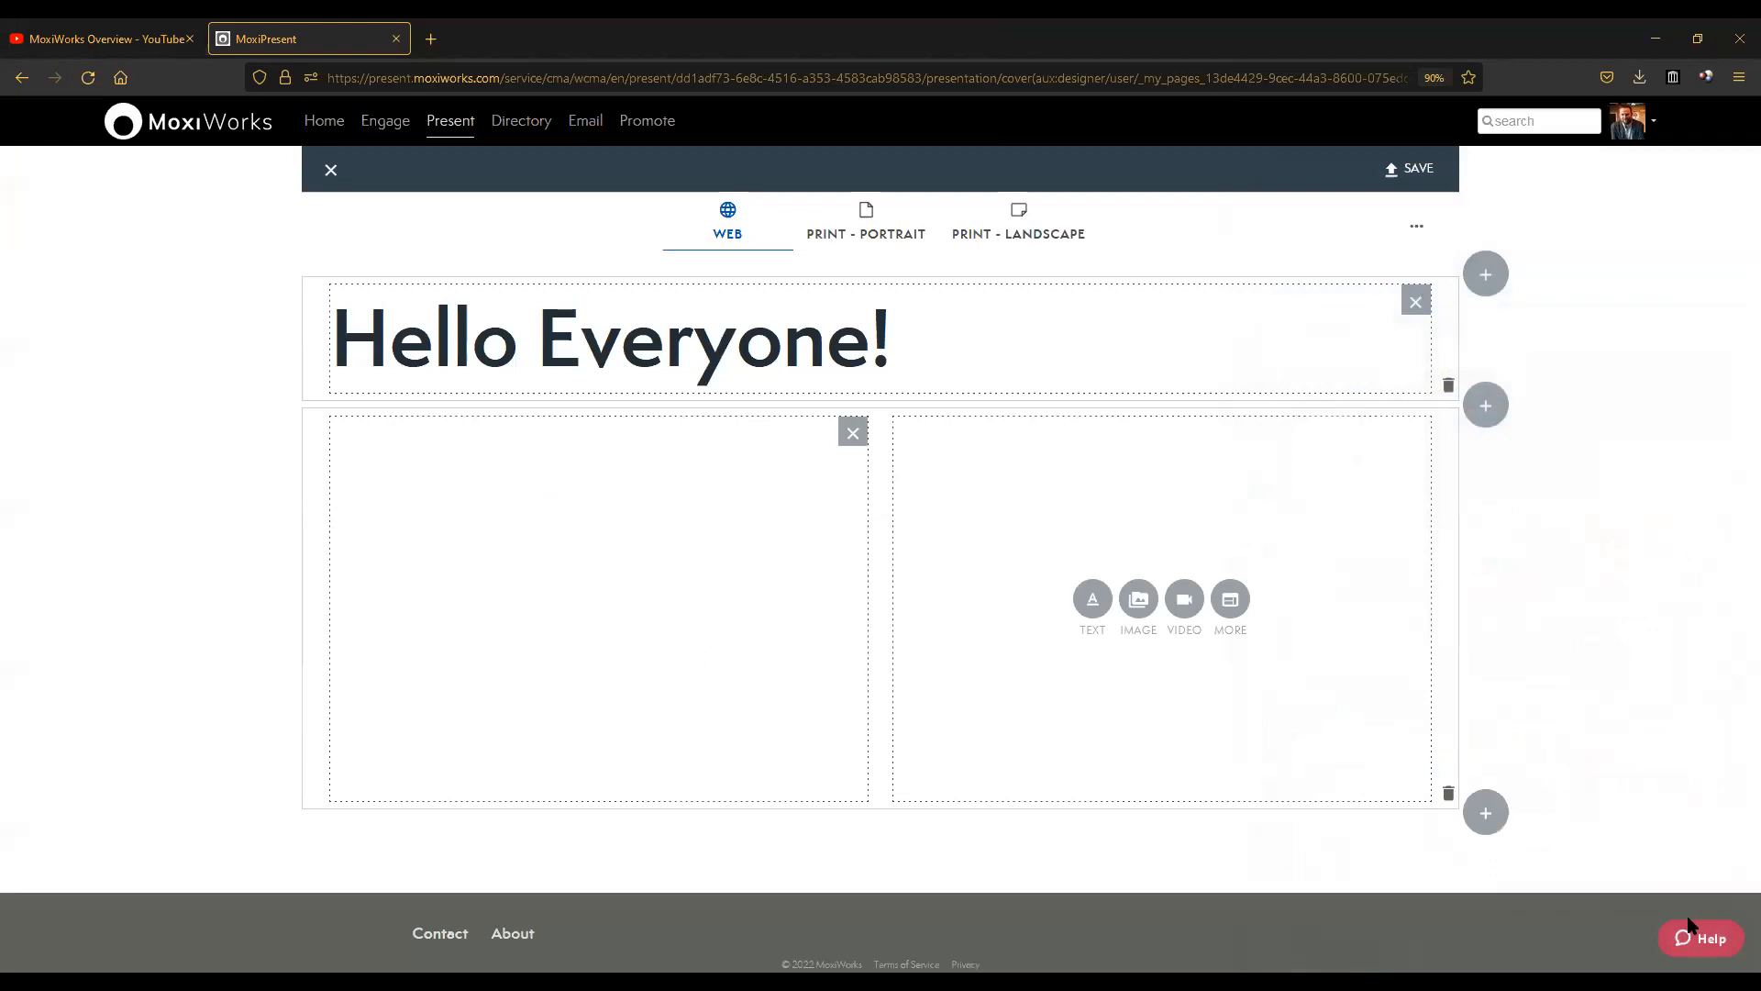
mouse_move(651, 558)
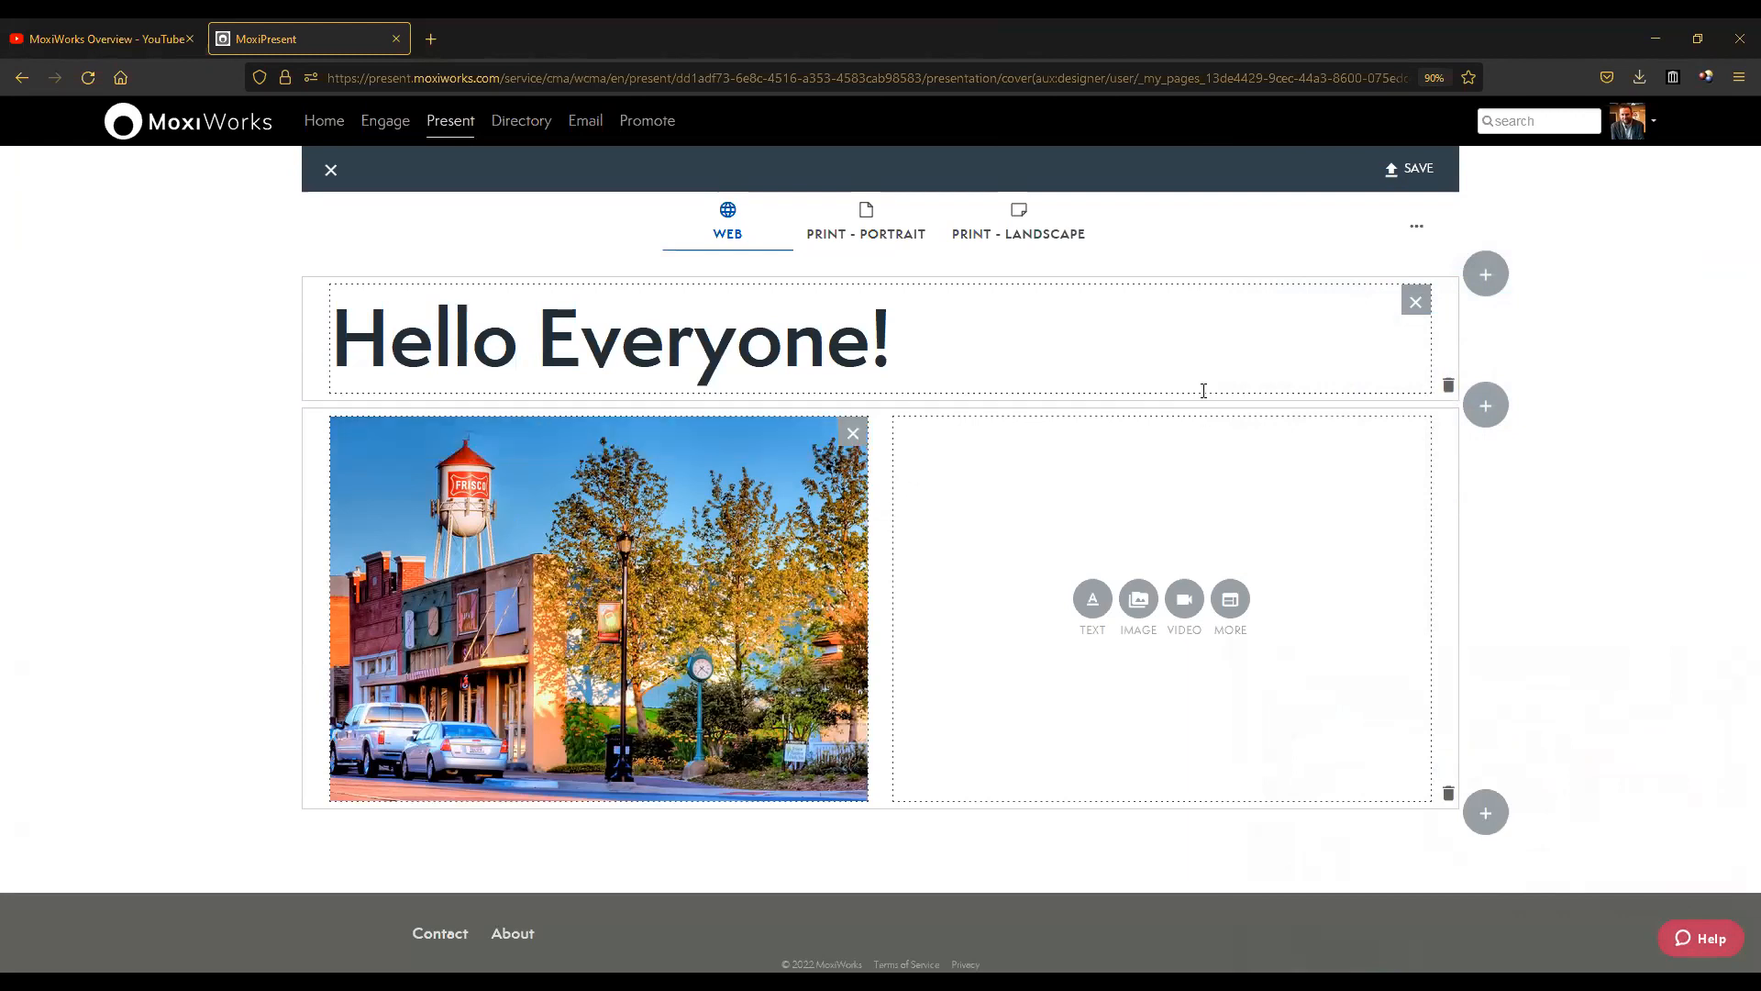
View the caption options for the water tower image without adding a caption.
mouse_move(630, 447)
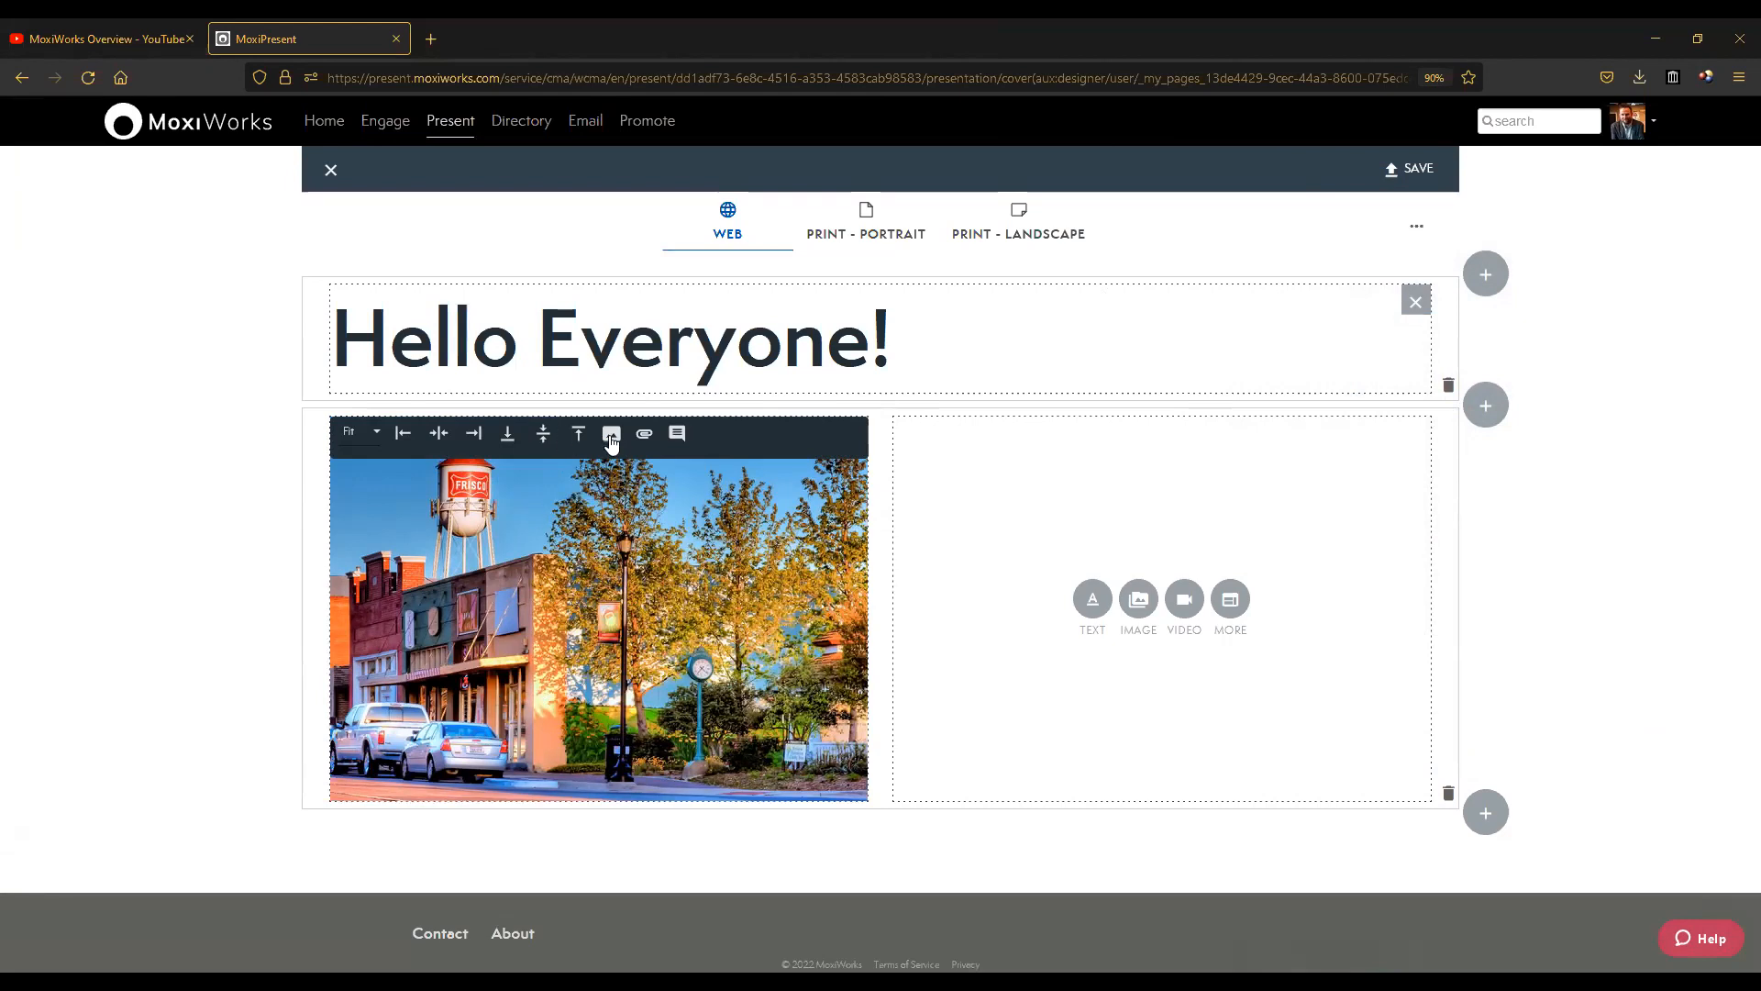
left_click(677, 433)
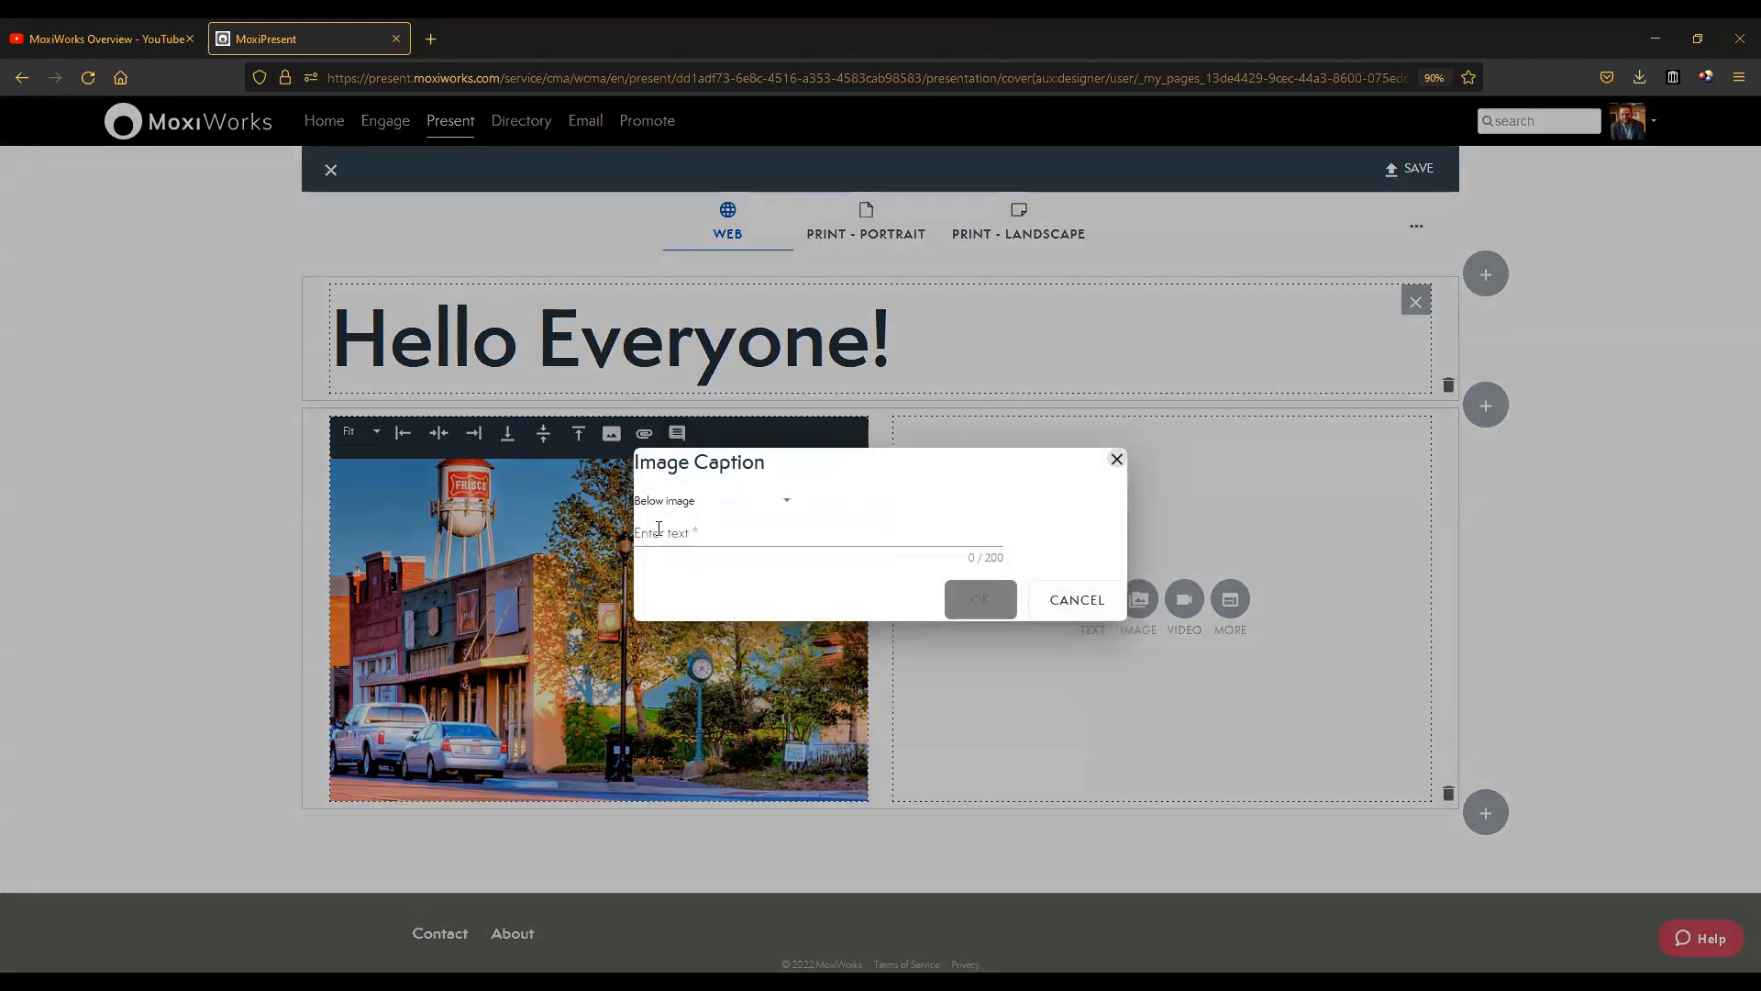
left_click(1077, 599)
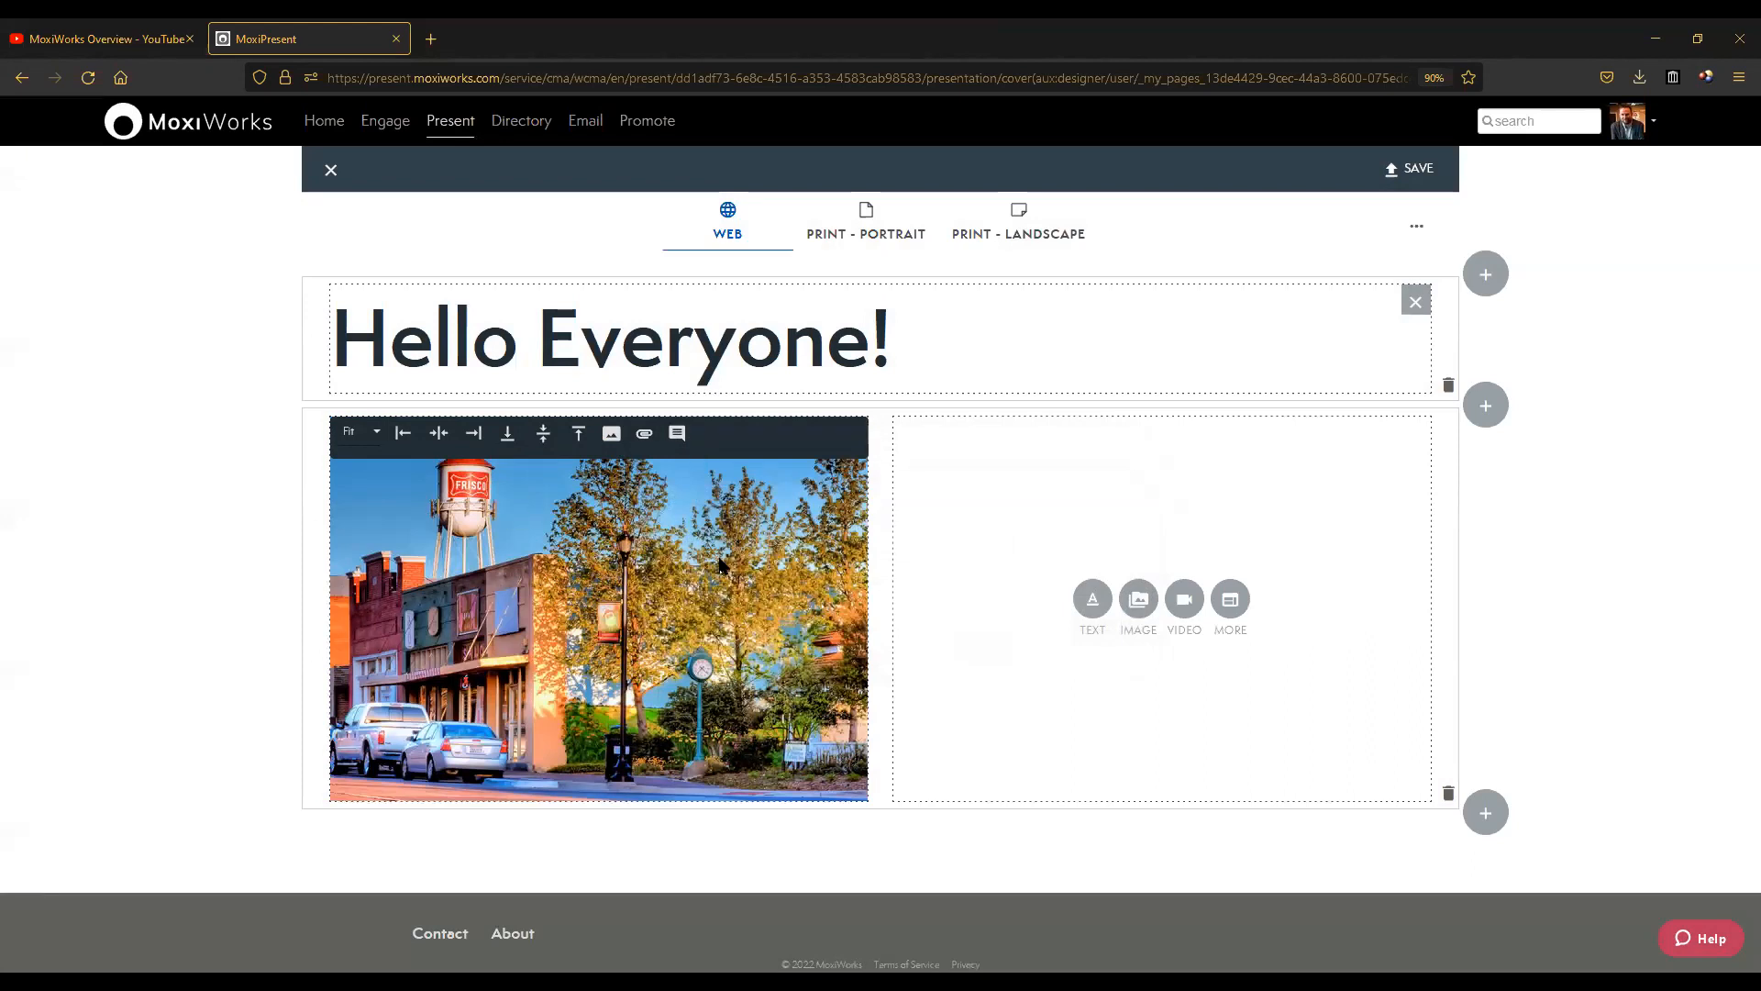
Insert an advanced rich-text module beside the image and view its source editor, keeping the page open for editing.
left_click(1240, 605)
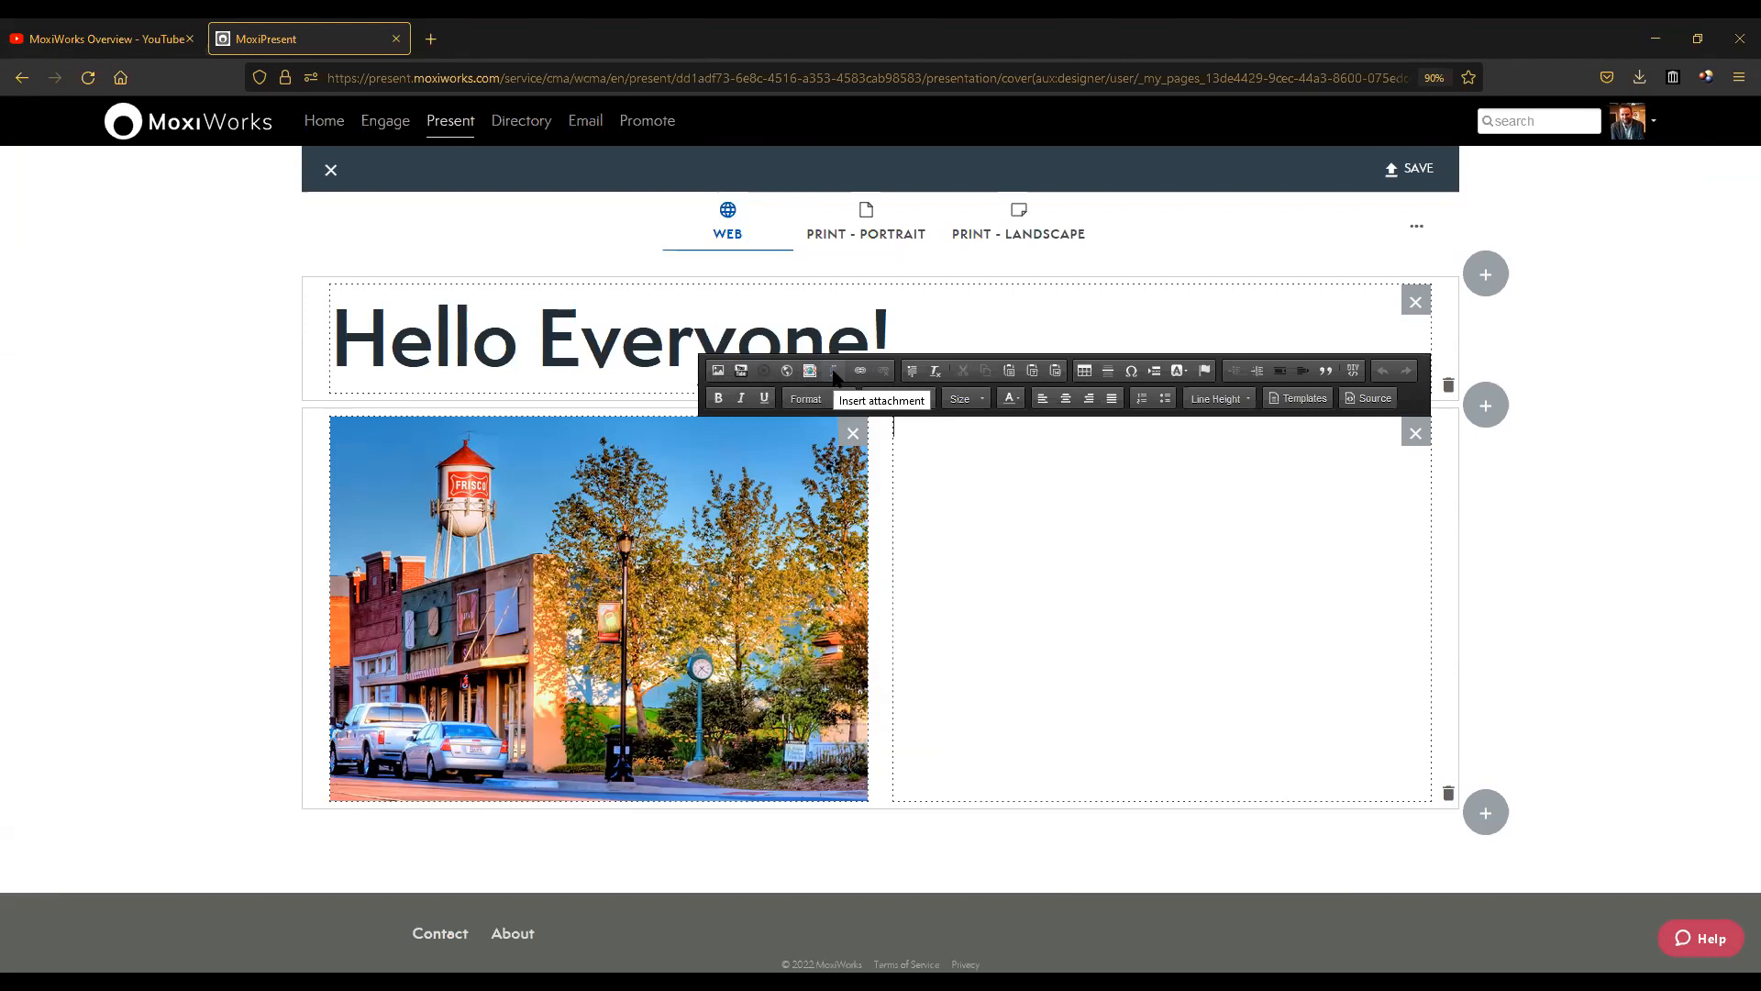
left_click(1381, 404)
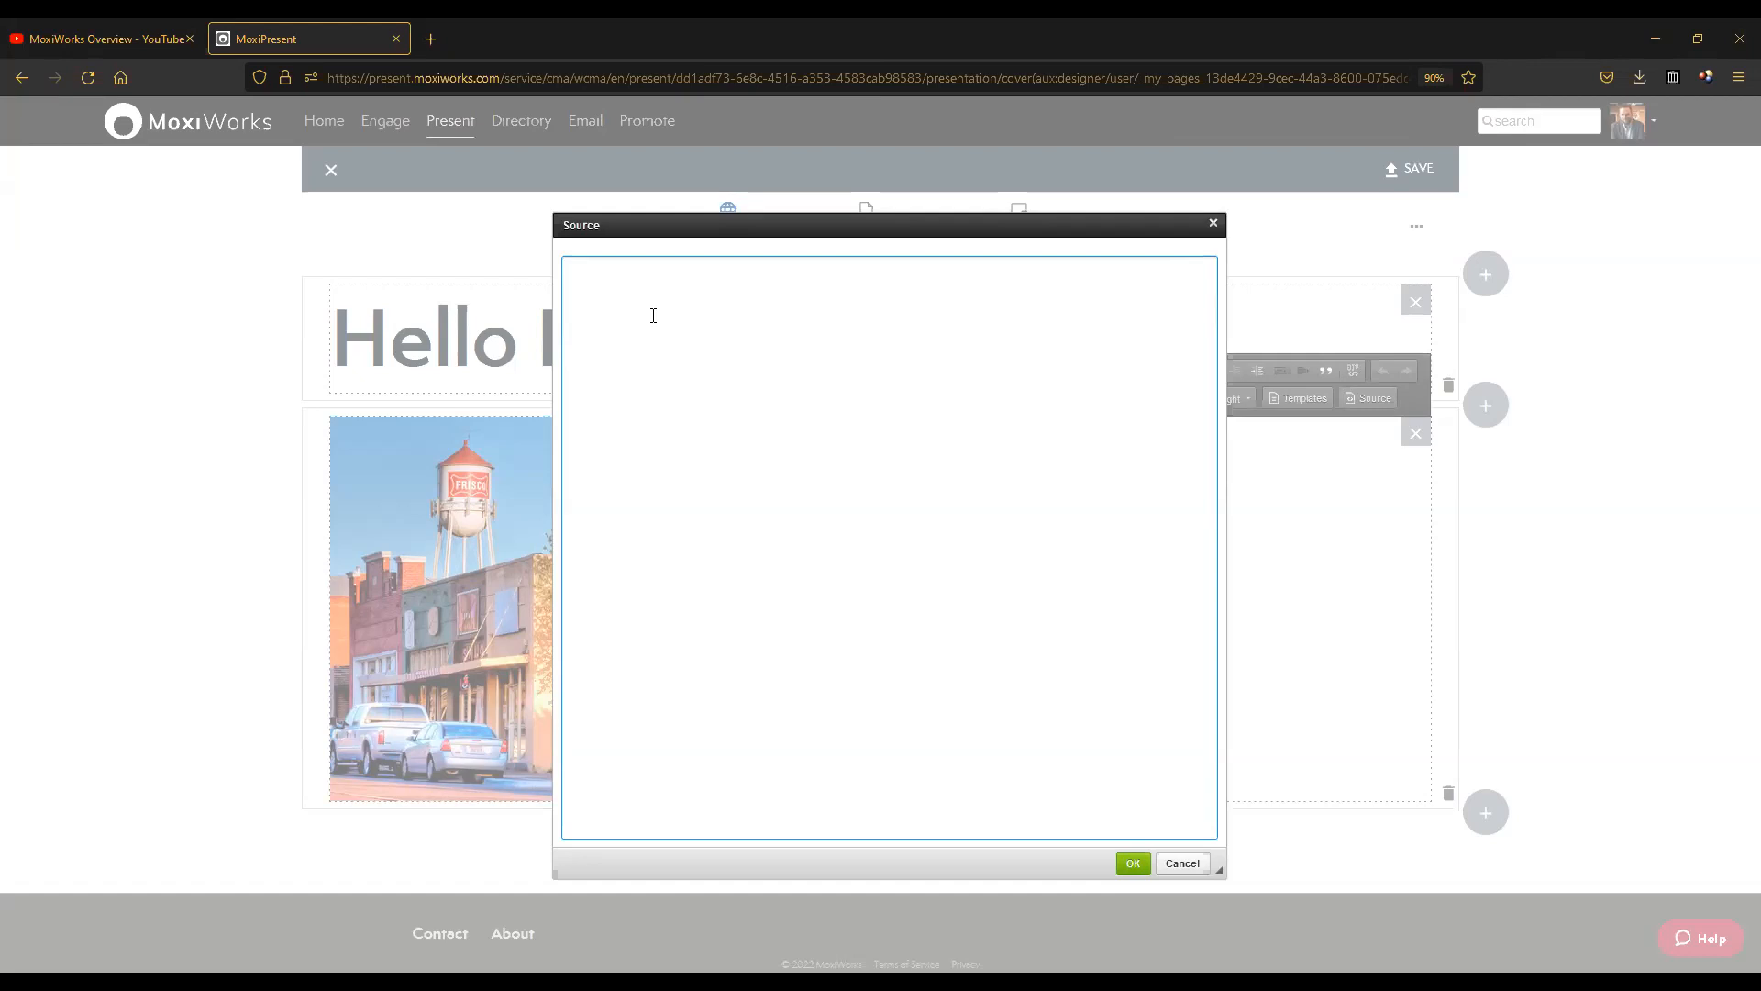
left_click(1212, 223)
left_click(331, 171)
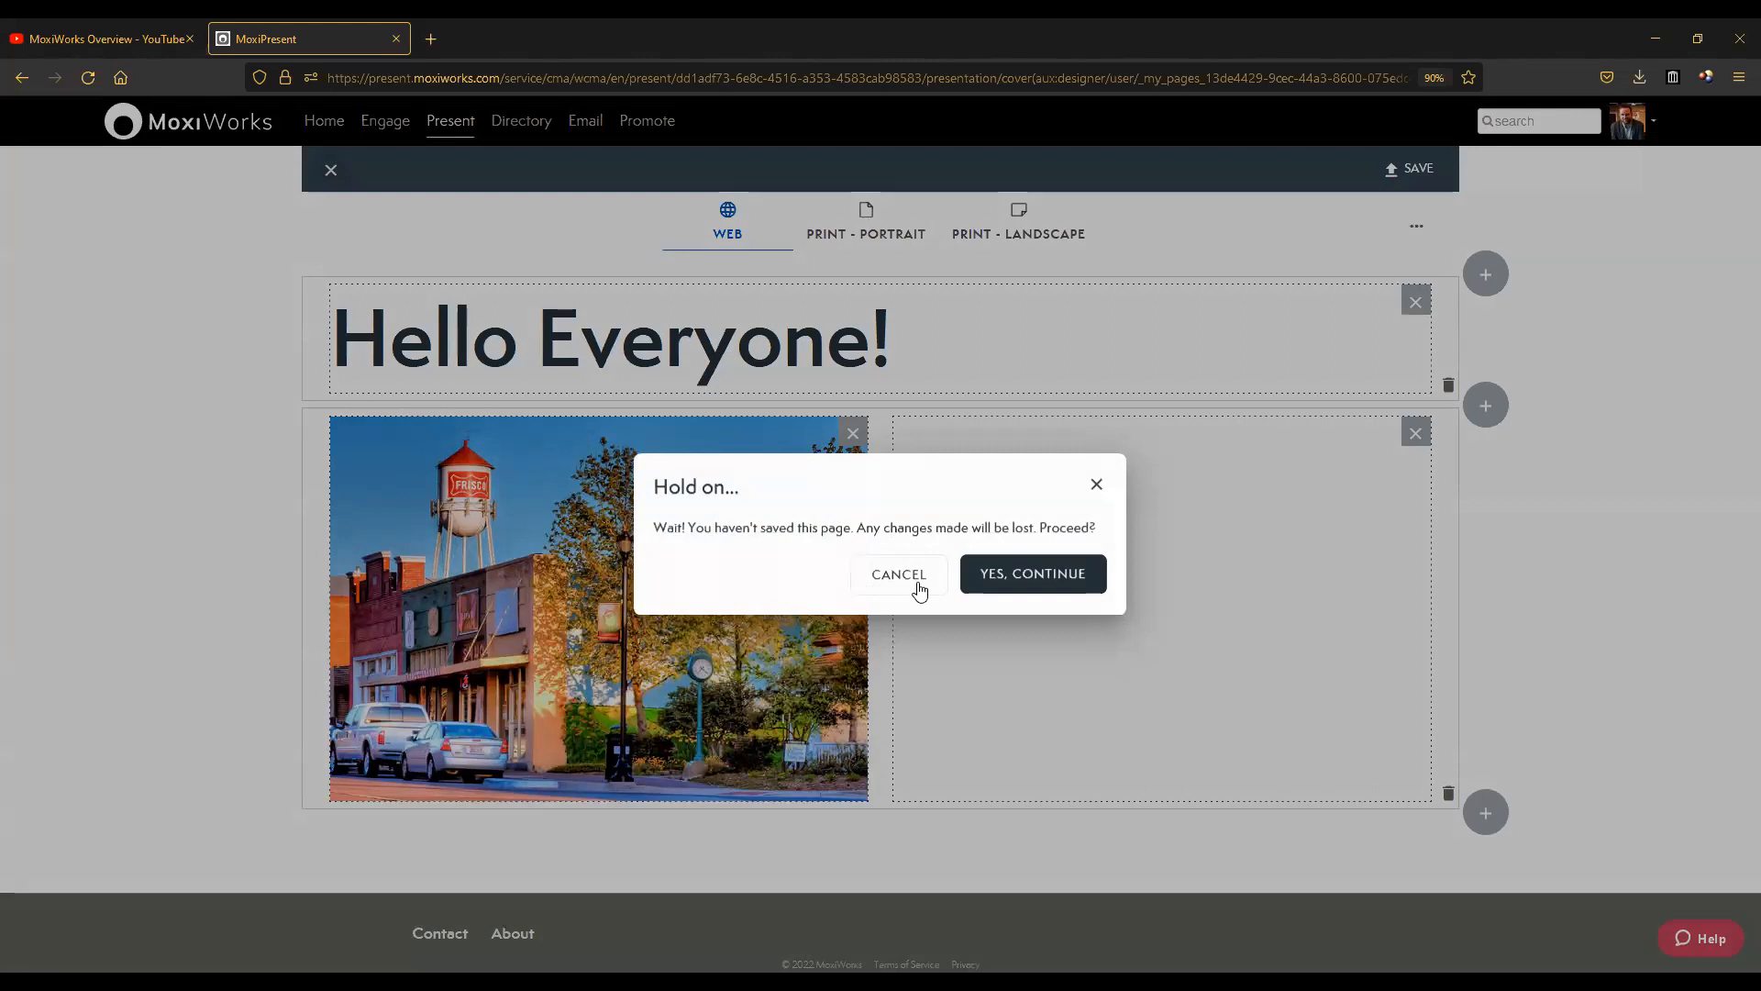
left_click(919, 587)
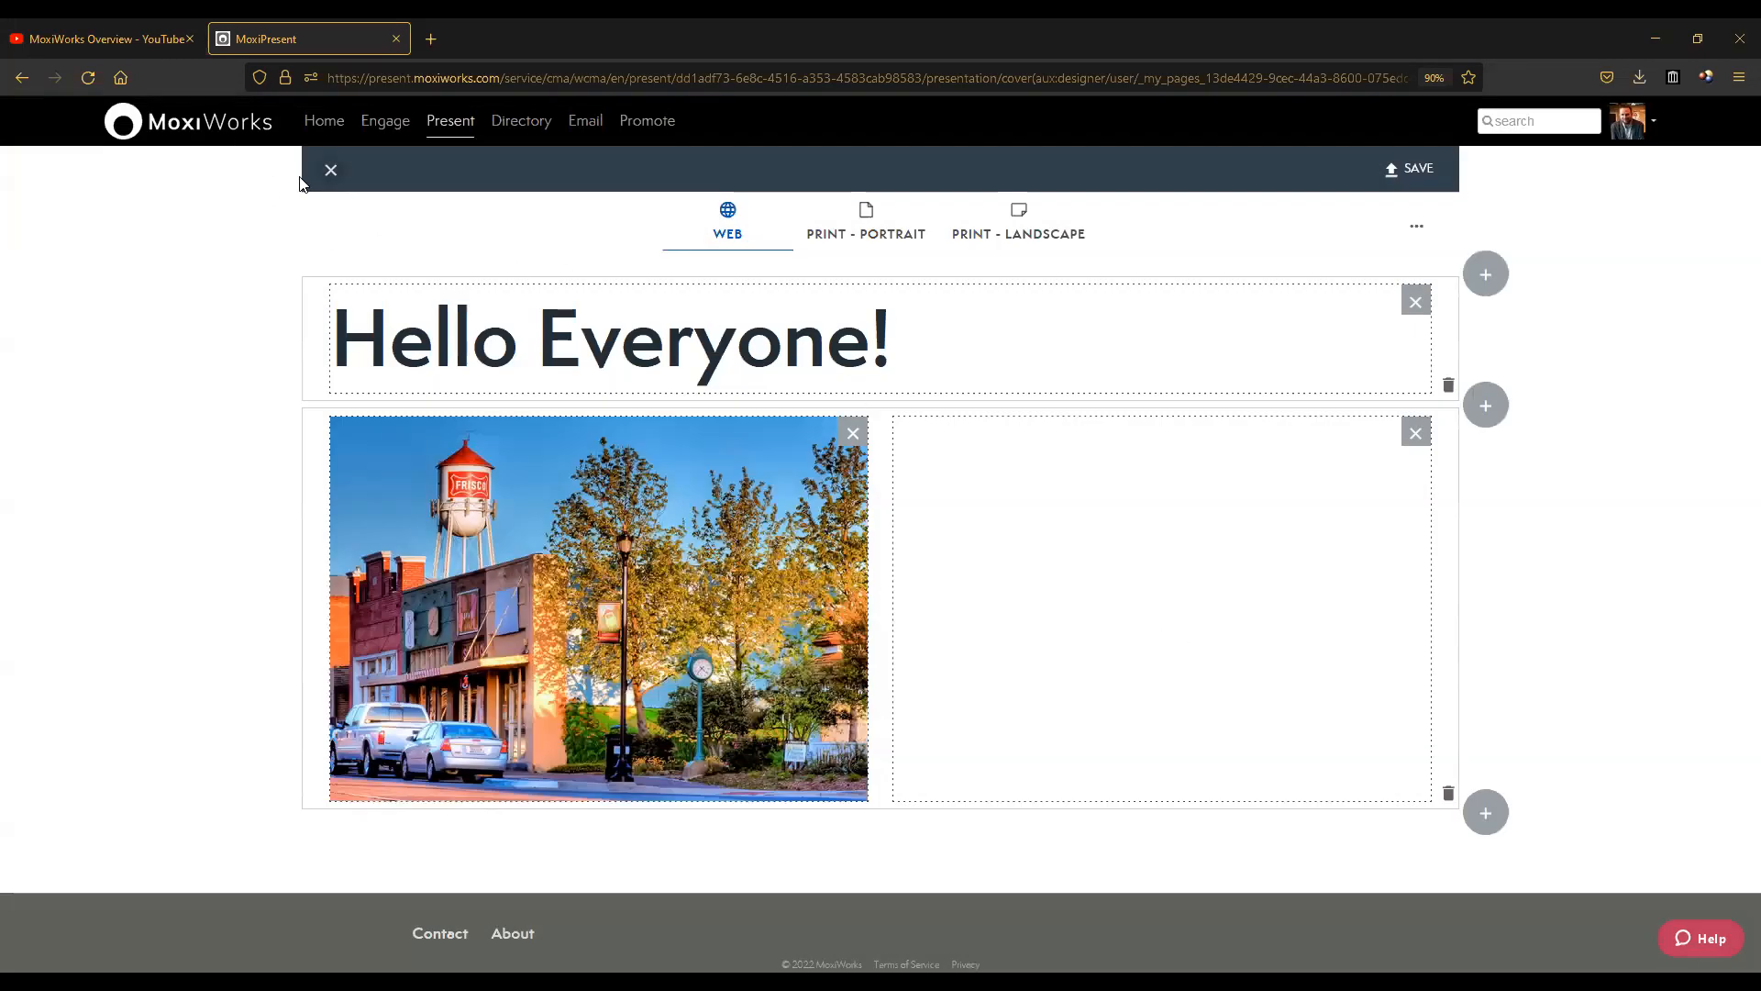
Discard the unsaved page and build a new custom page from the single-module web layout.
left_click(331, 171)
left_click(1048, 580)
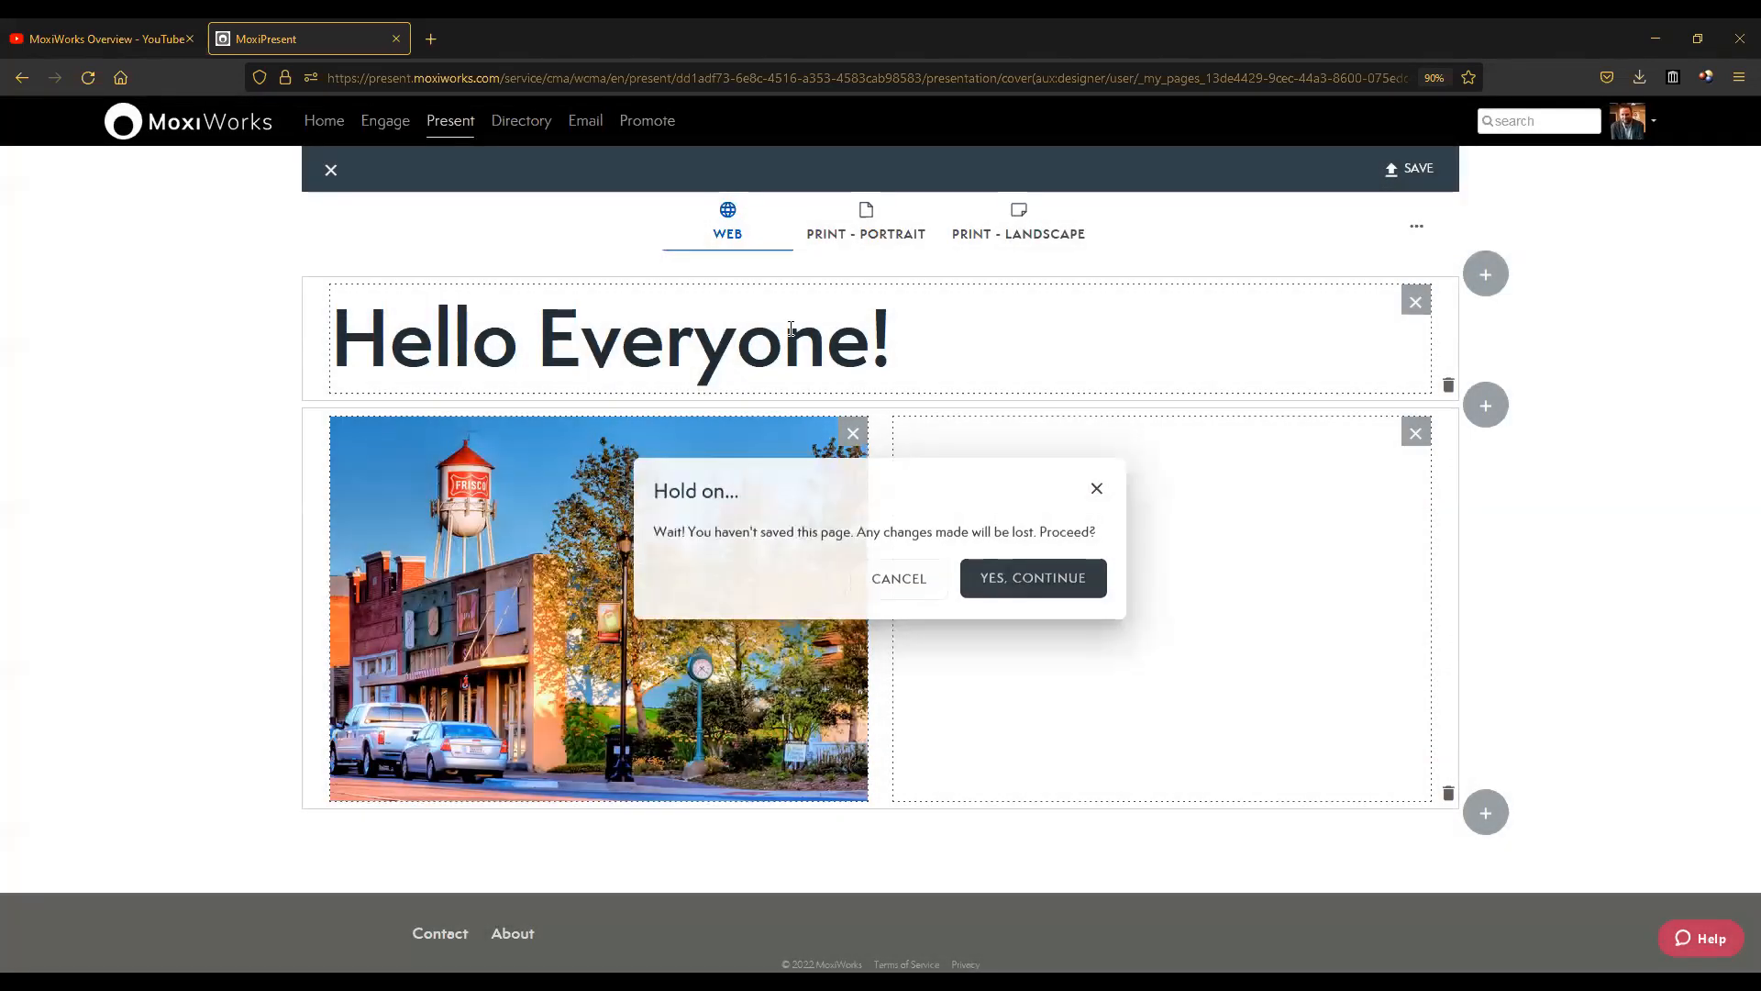
left_click(438, 310)
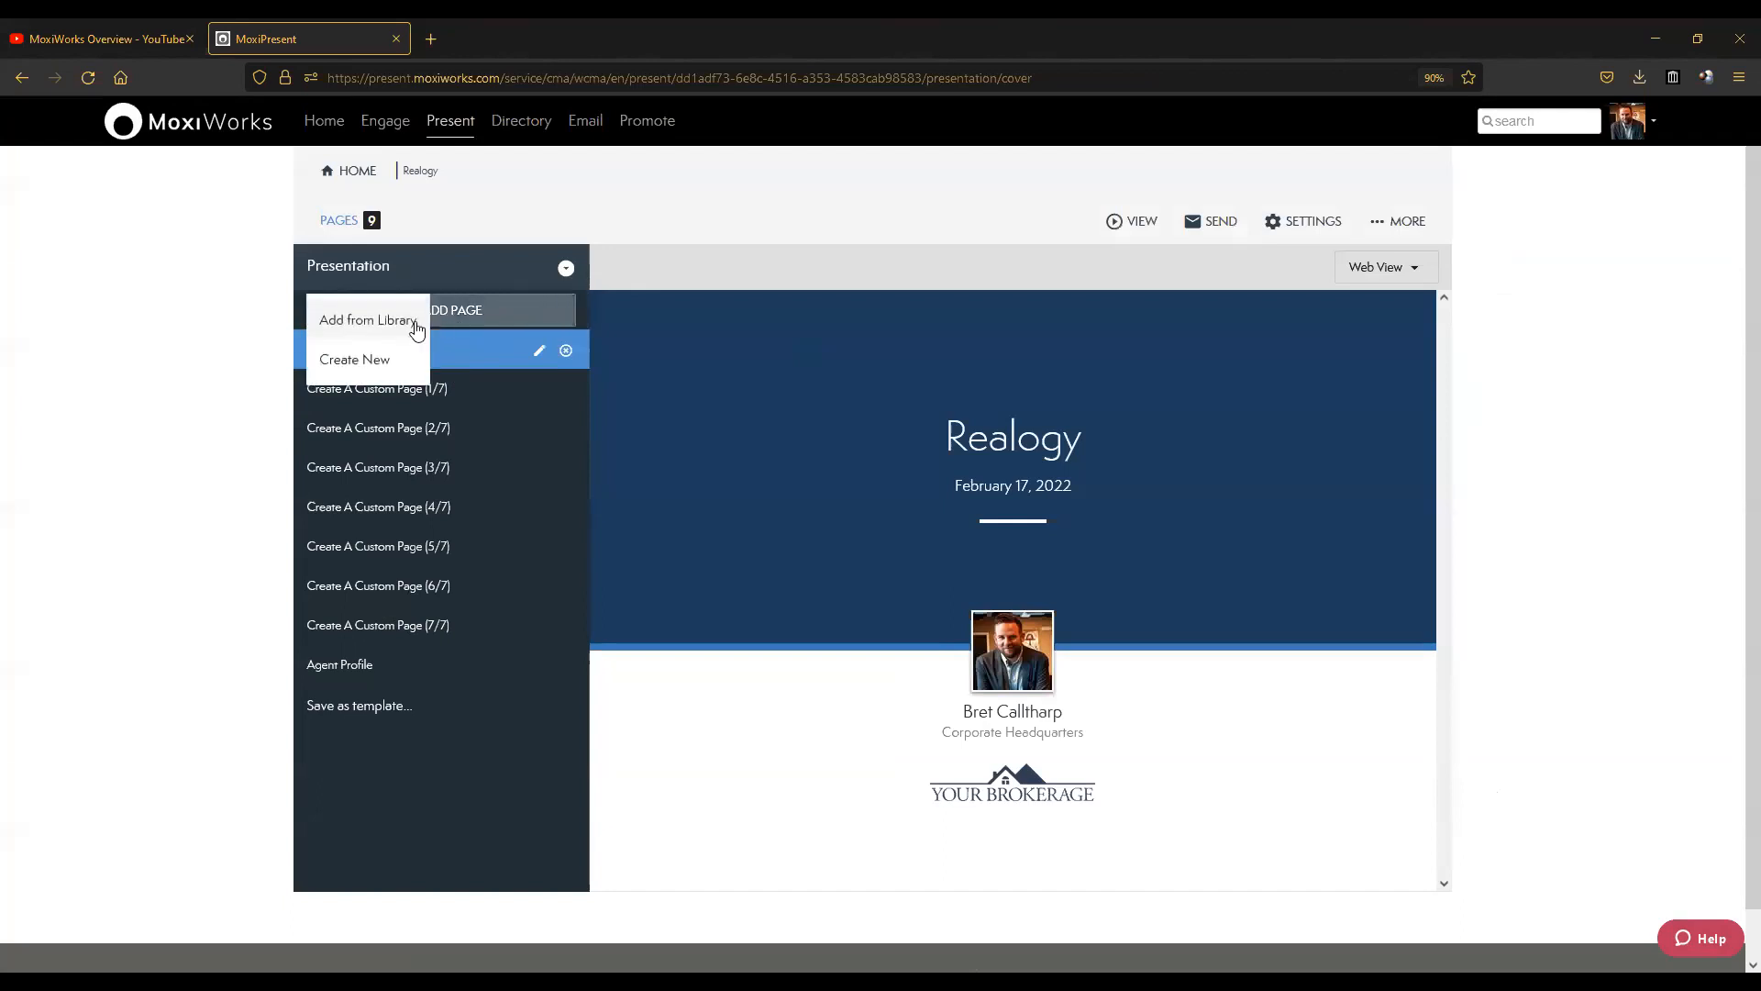
left_click(371, 360)
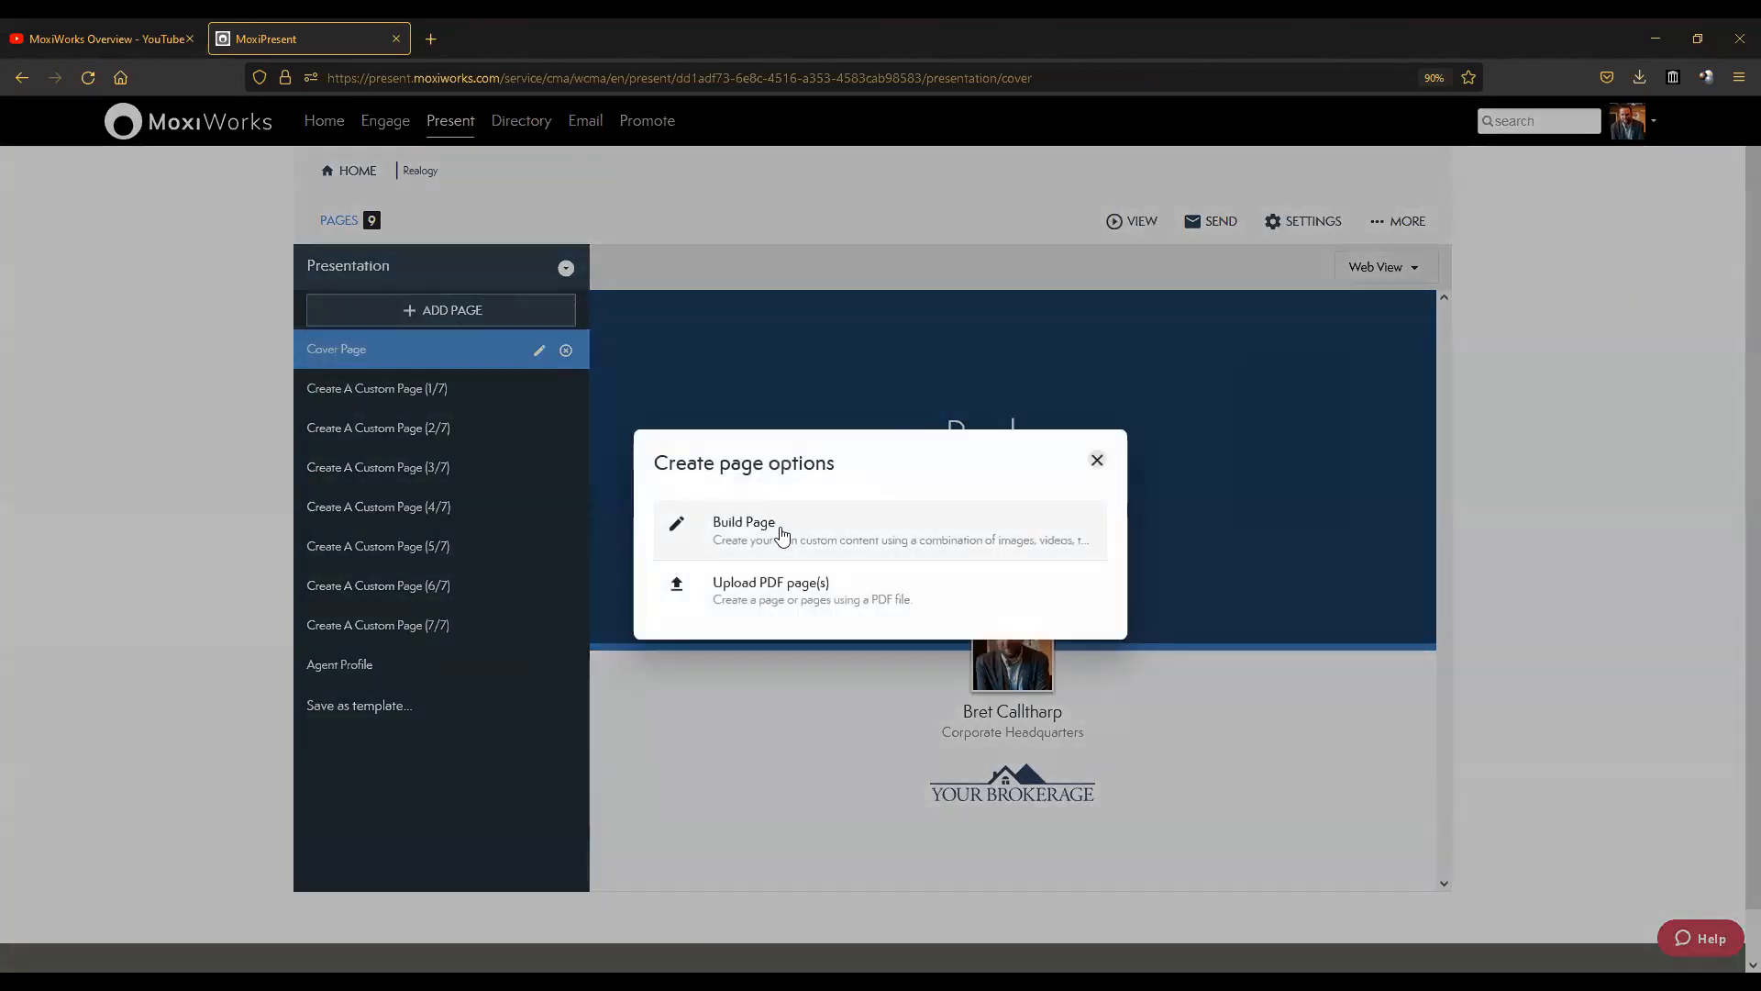
left_click(780, 529)
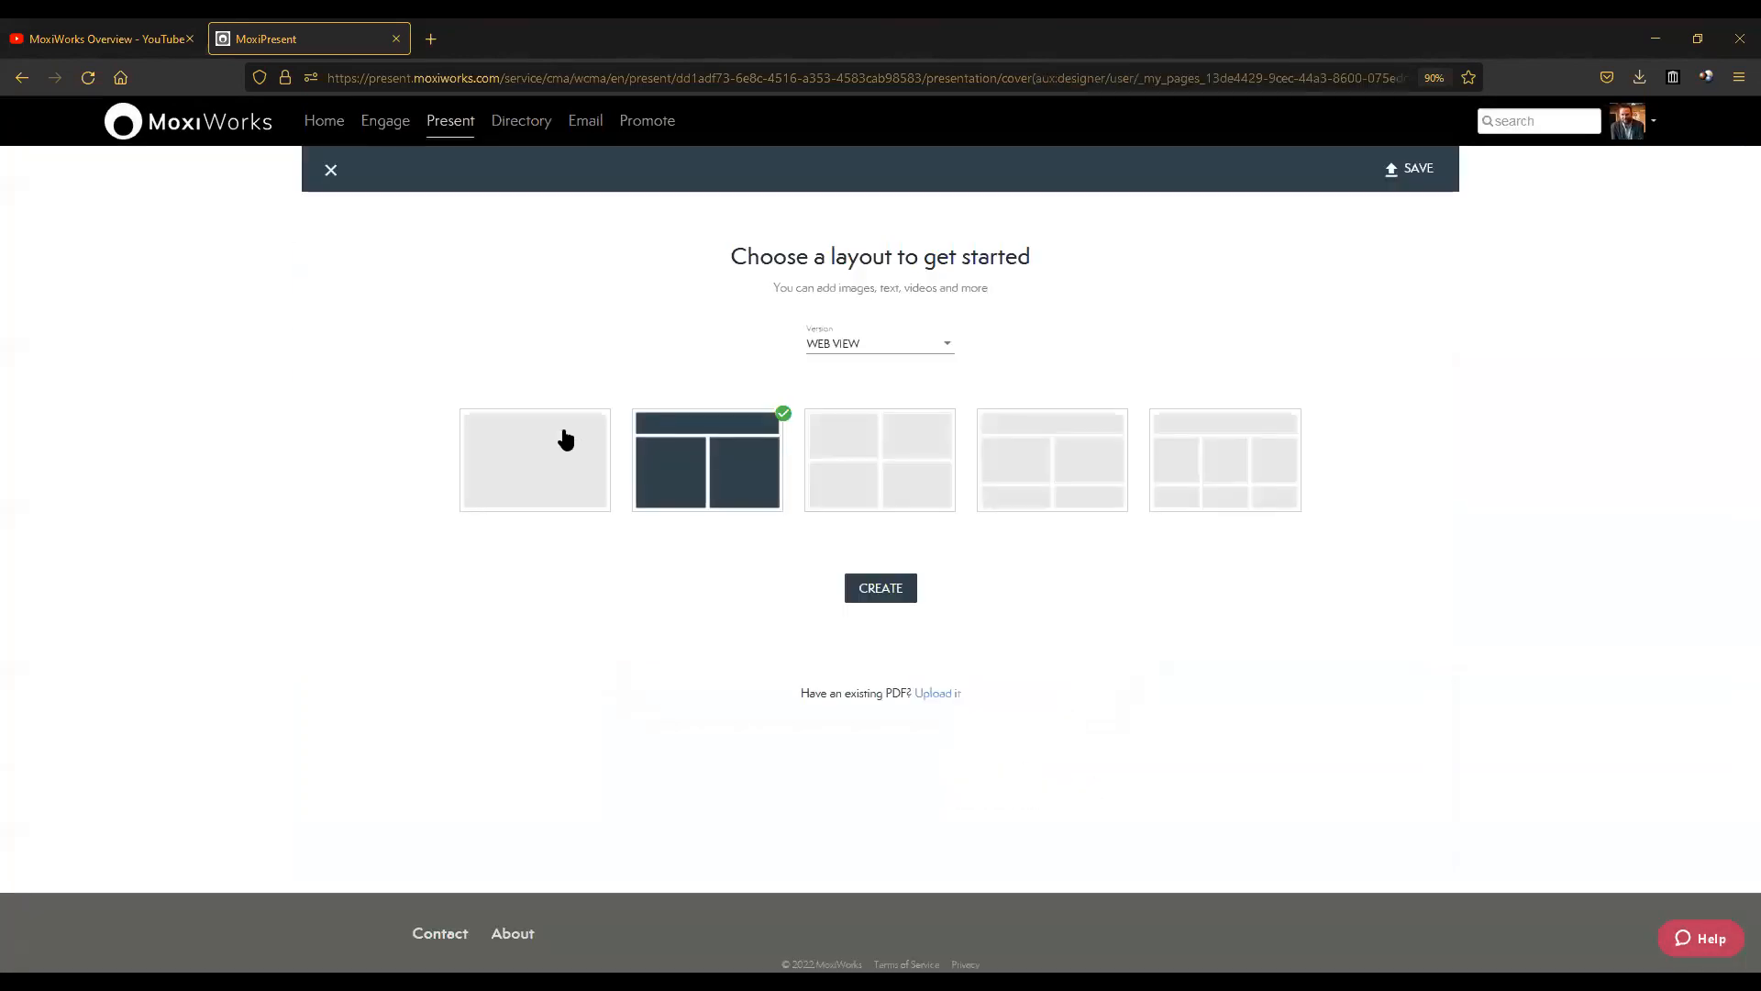
left_click(558, 458)
left_click(864, 590)
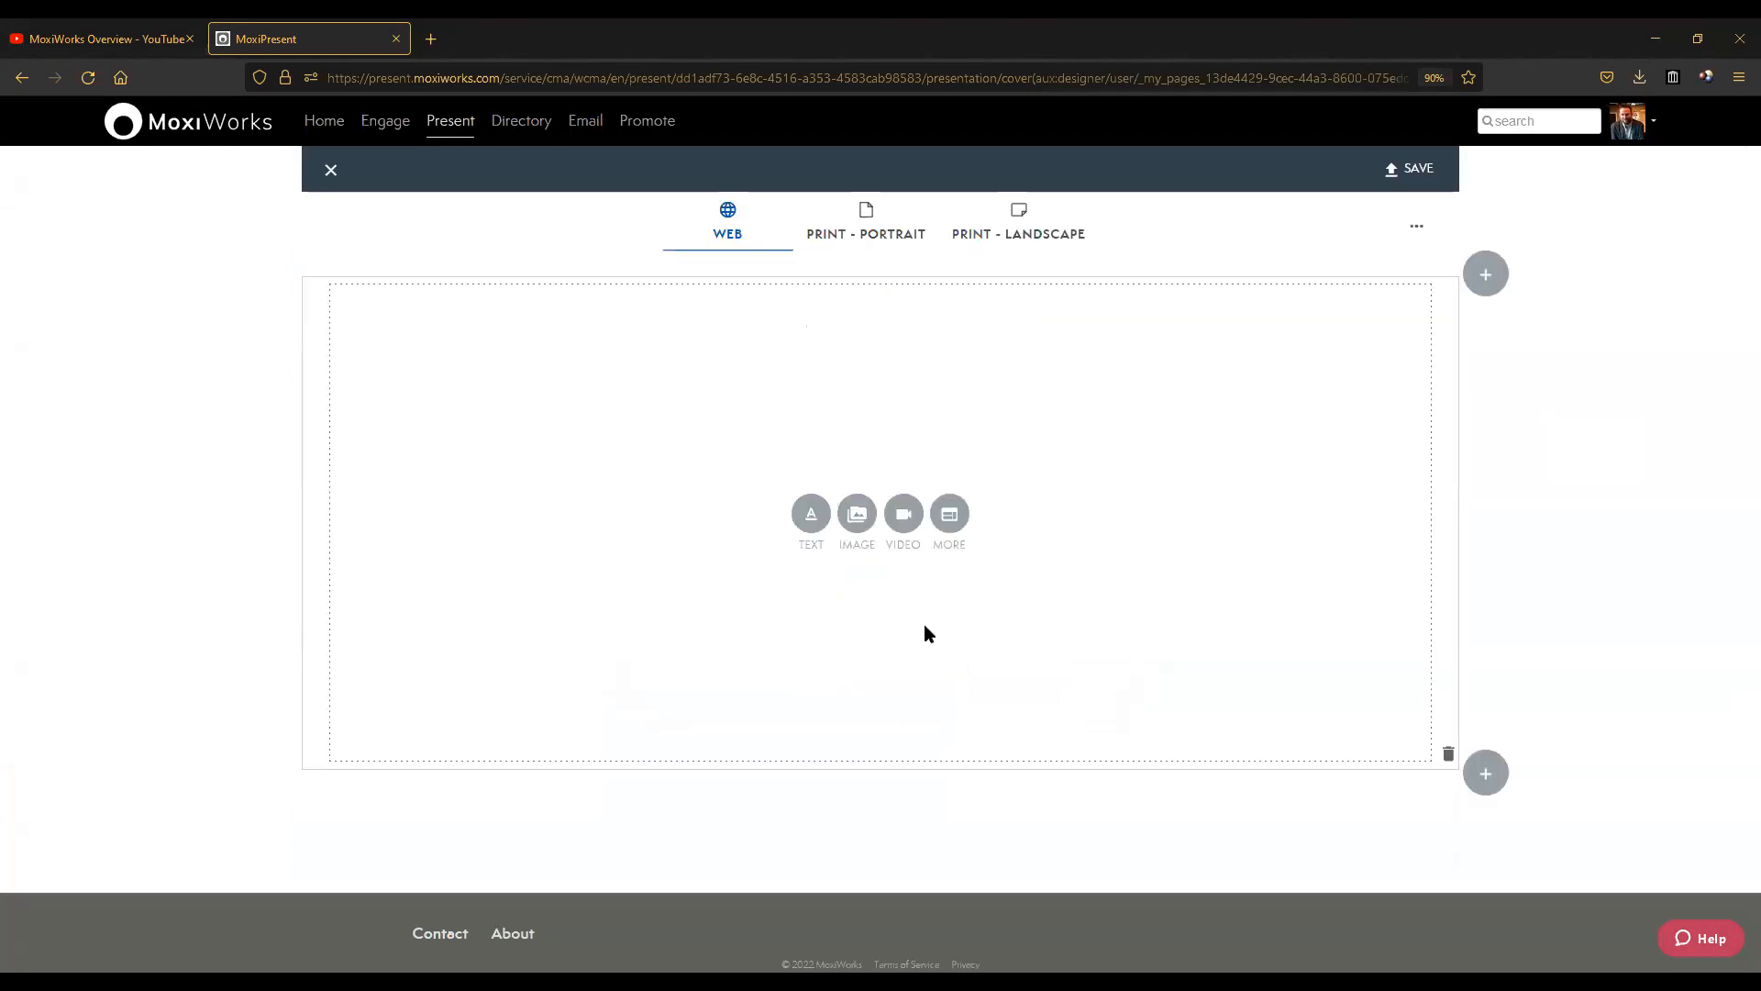
Start adding a video to the empty module and copy the share link of the MoxiWorks Overview video on YouTube.
left_click(903, 534)
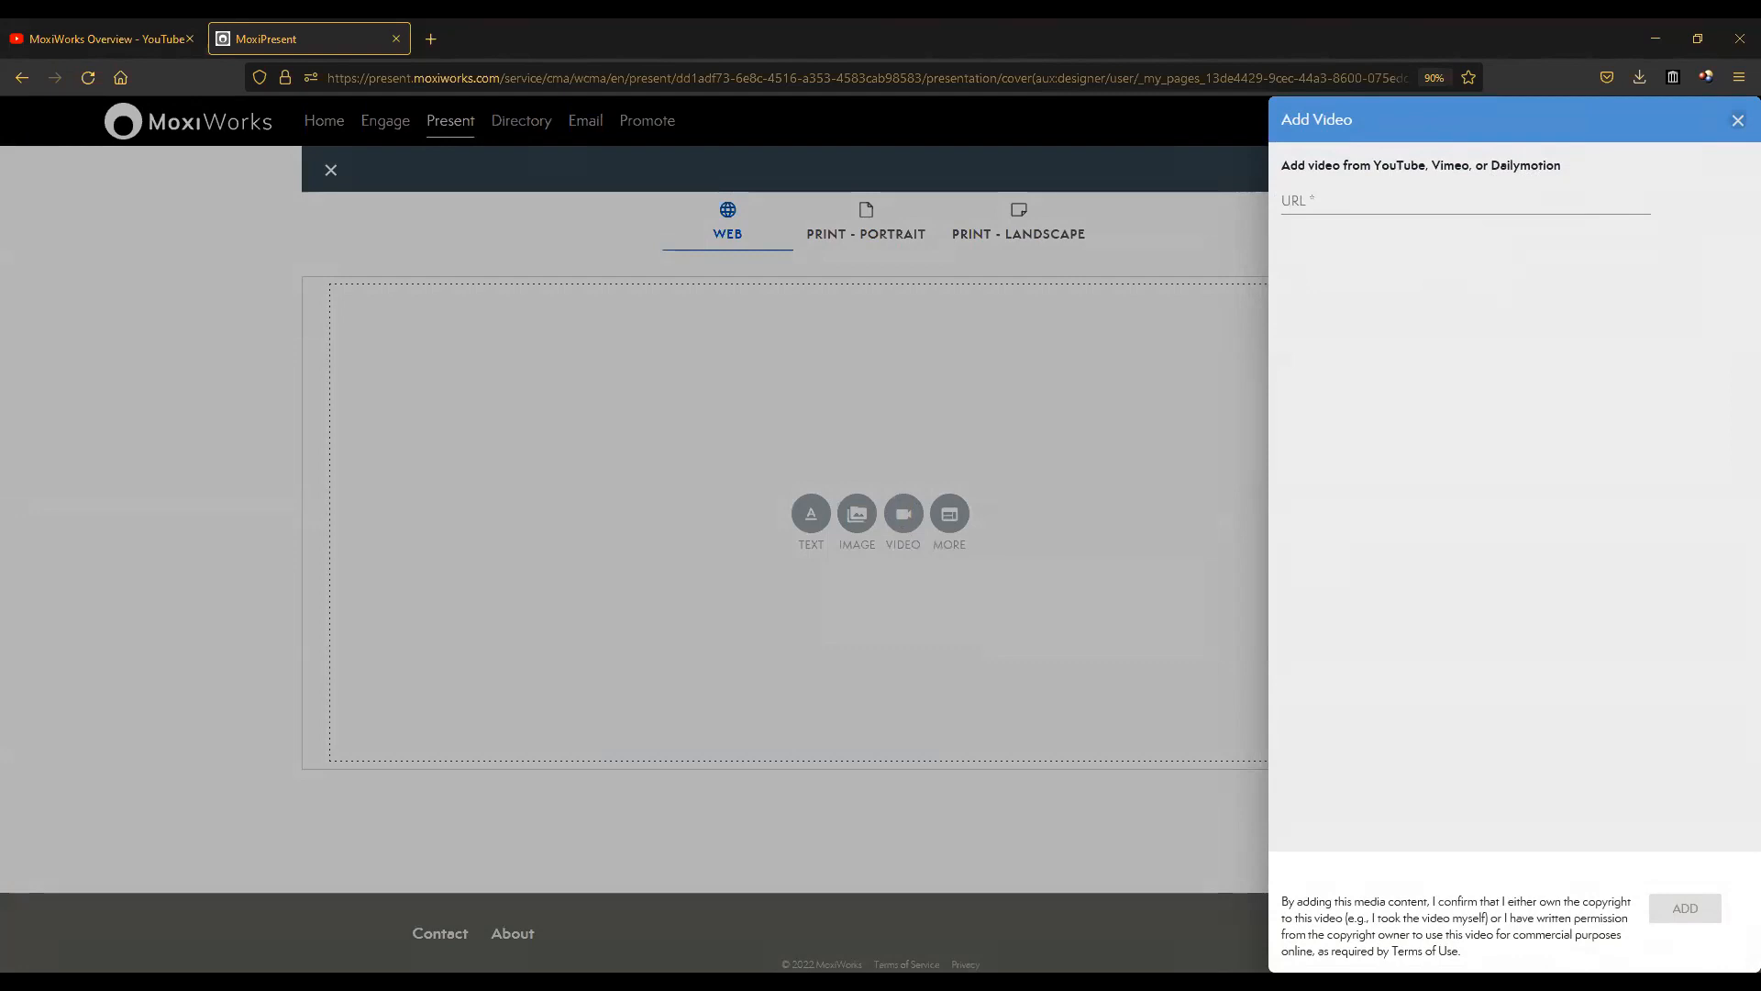
left_click(73, 44)
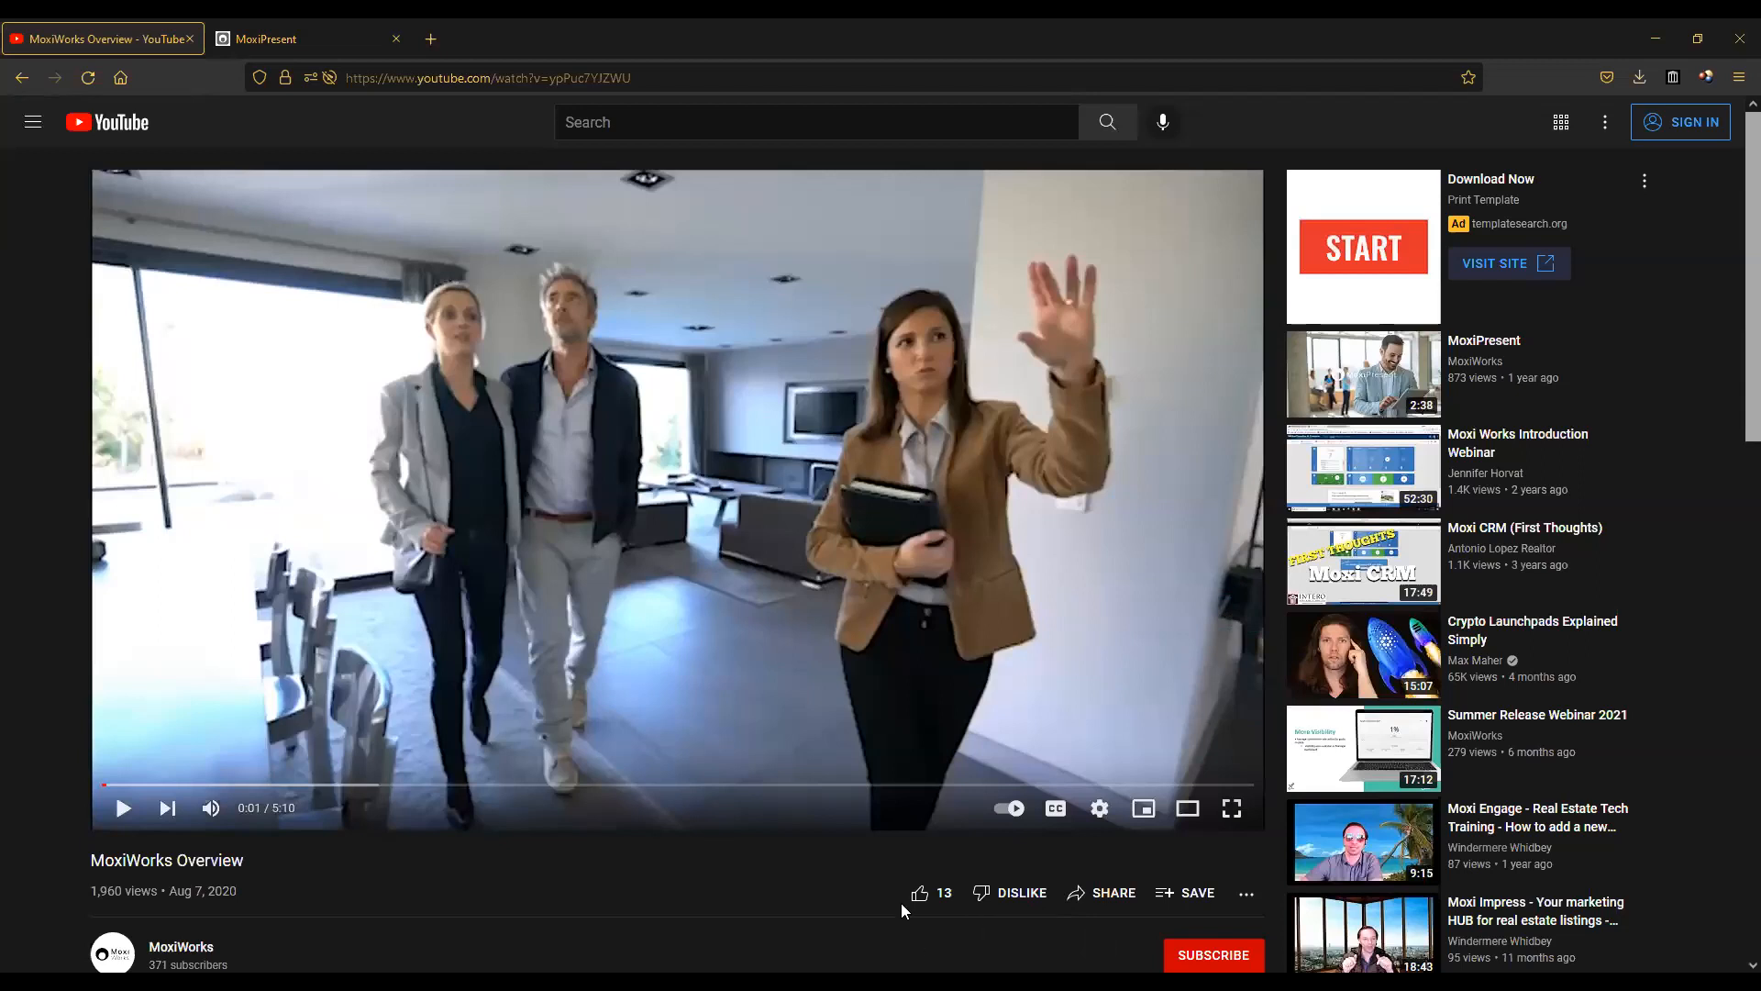
scroll(721, 593, "down", 2)
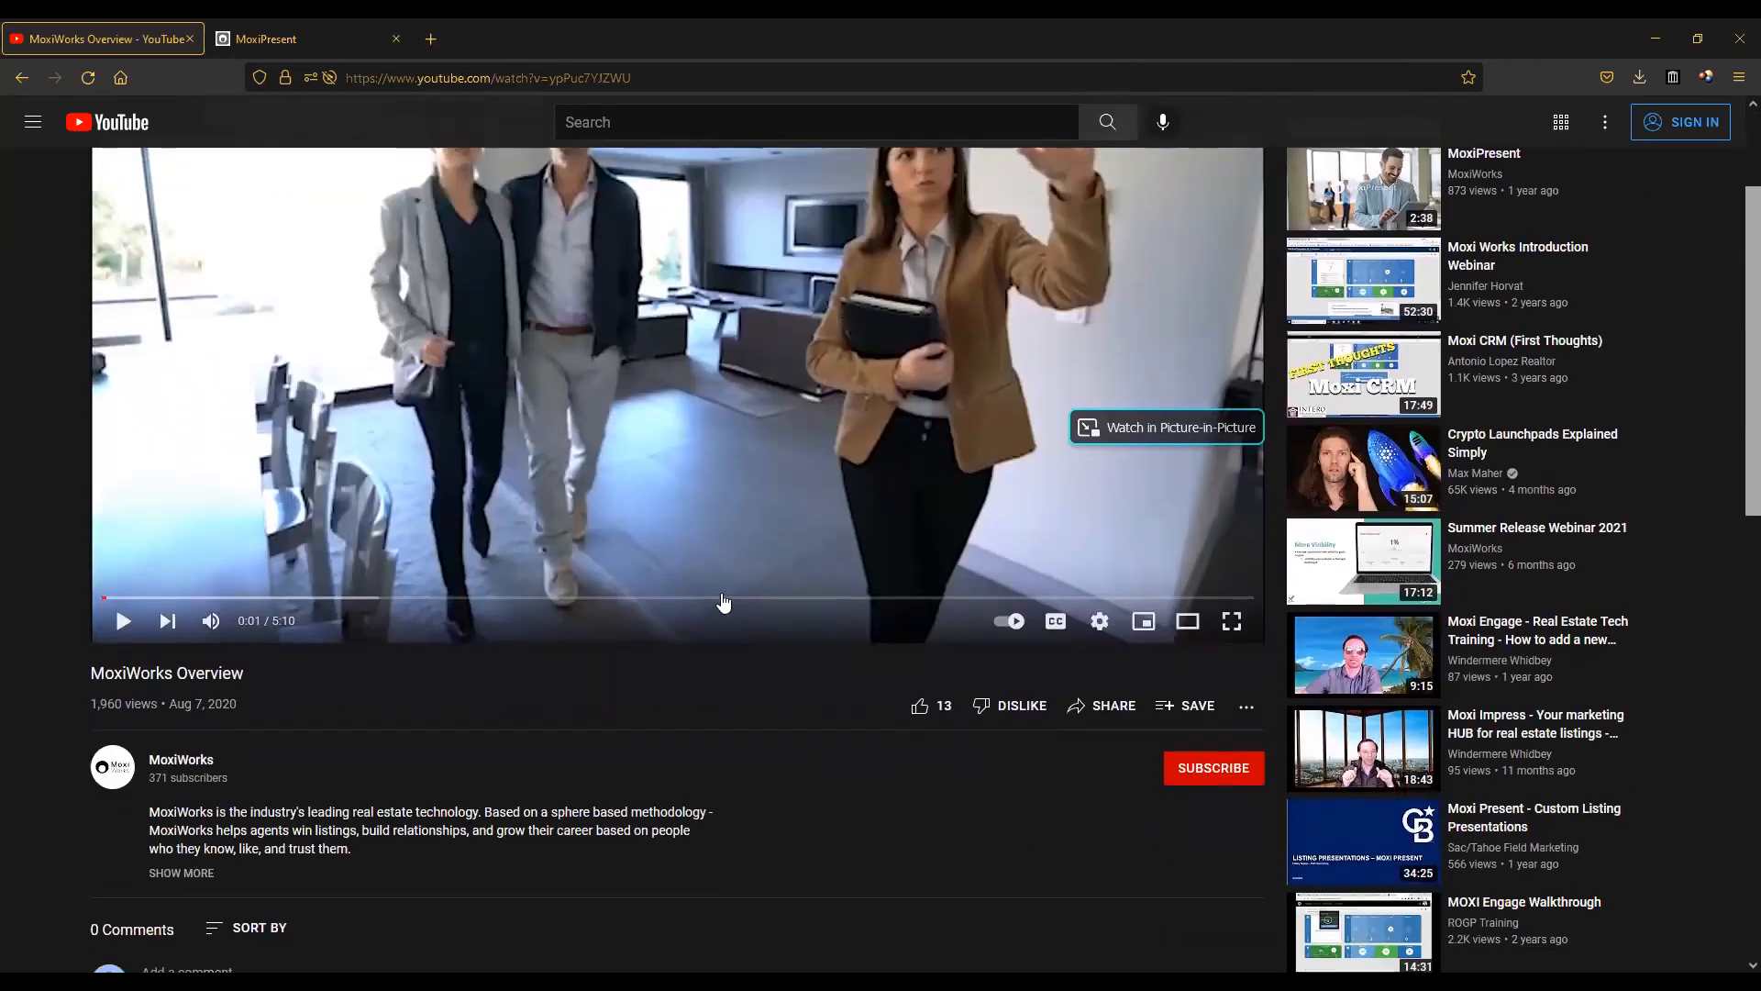
left_click(1107, 711)
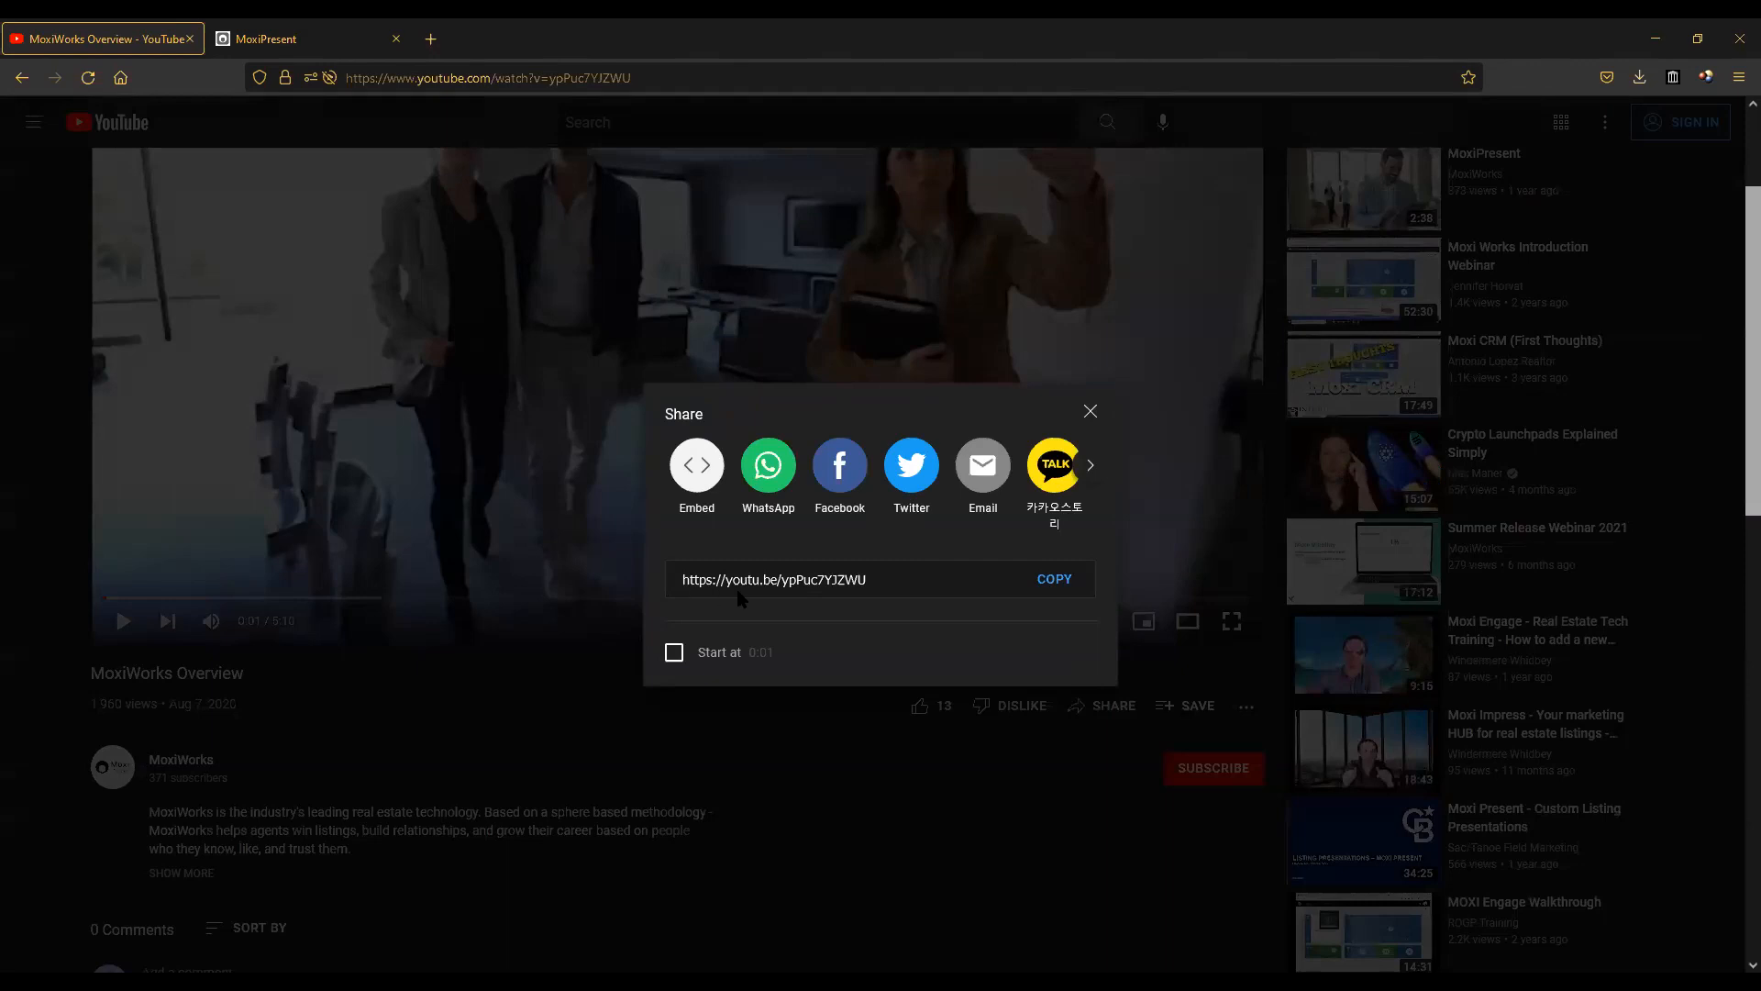
left_click(1055, 587)
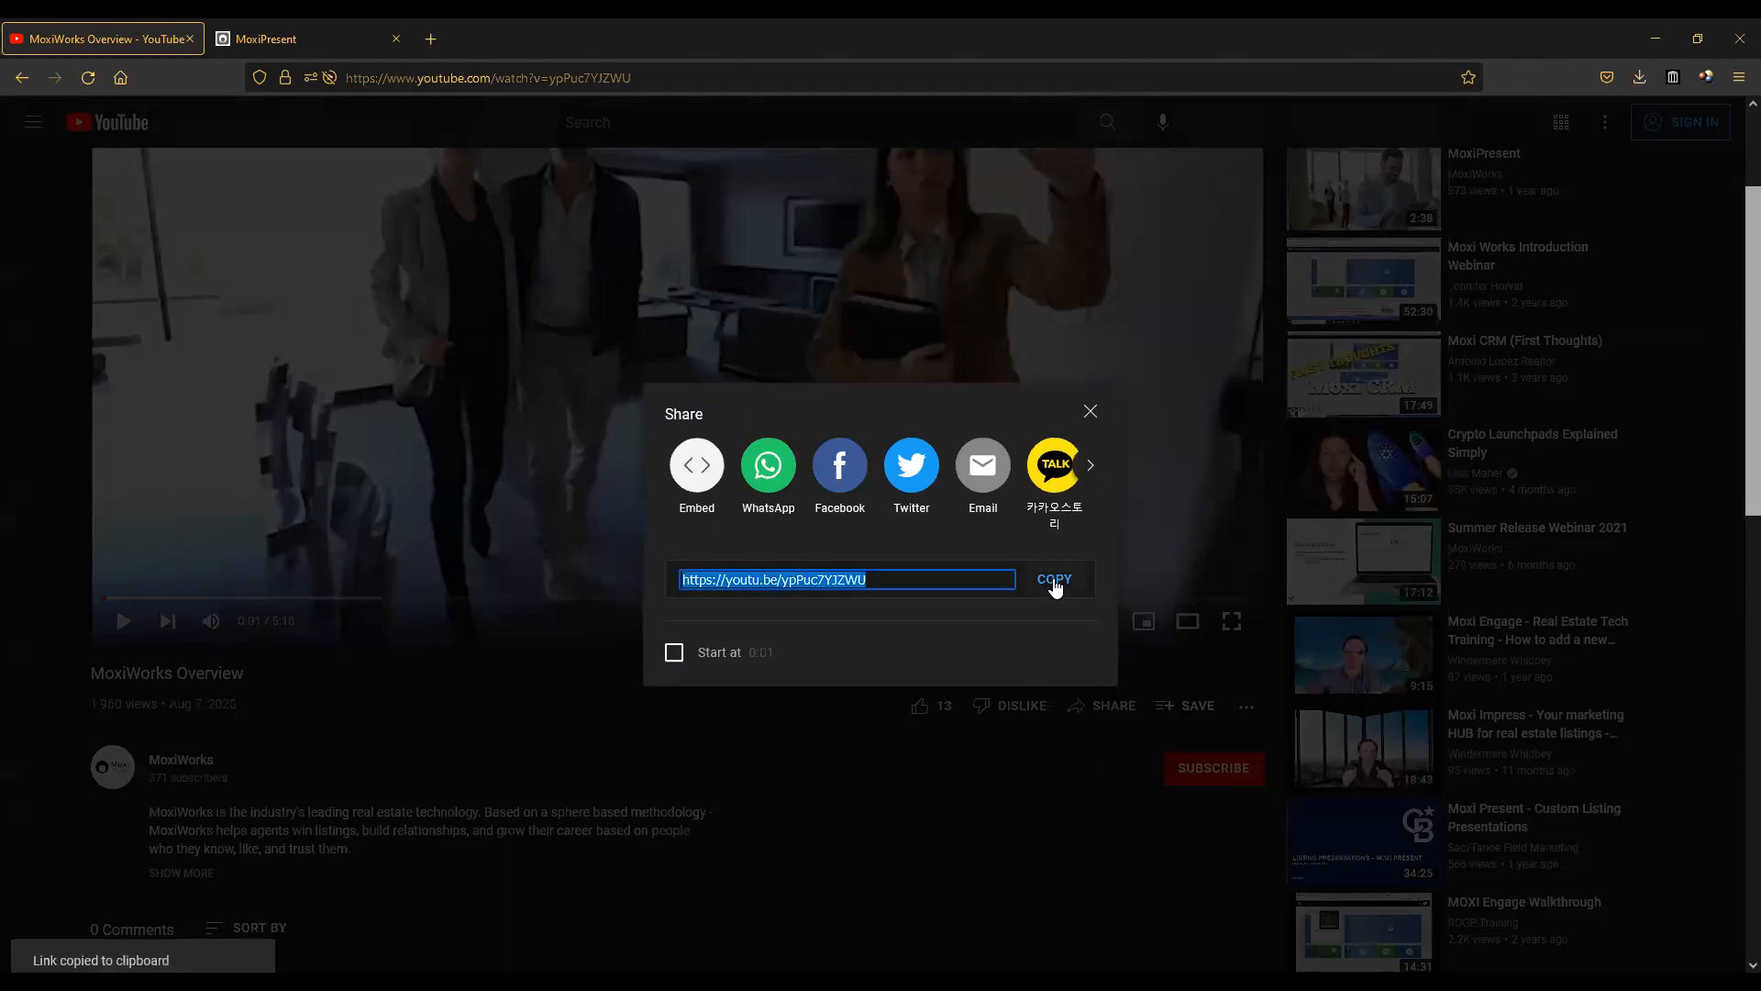
Switch back to MoxiPresent, add the video from the copied YouTube link to the module and play it briefly.
left_click(266, 39)
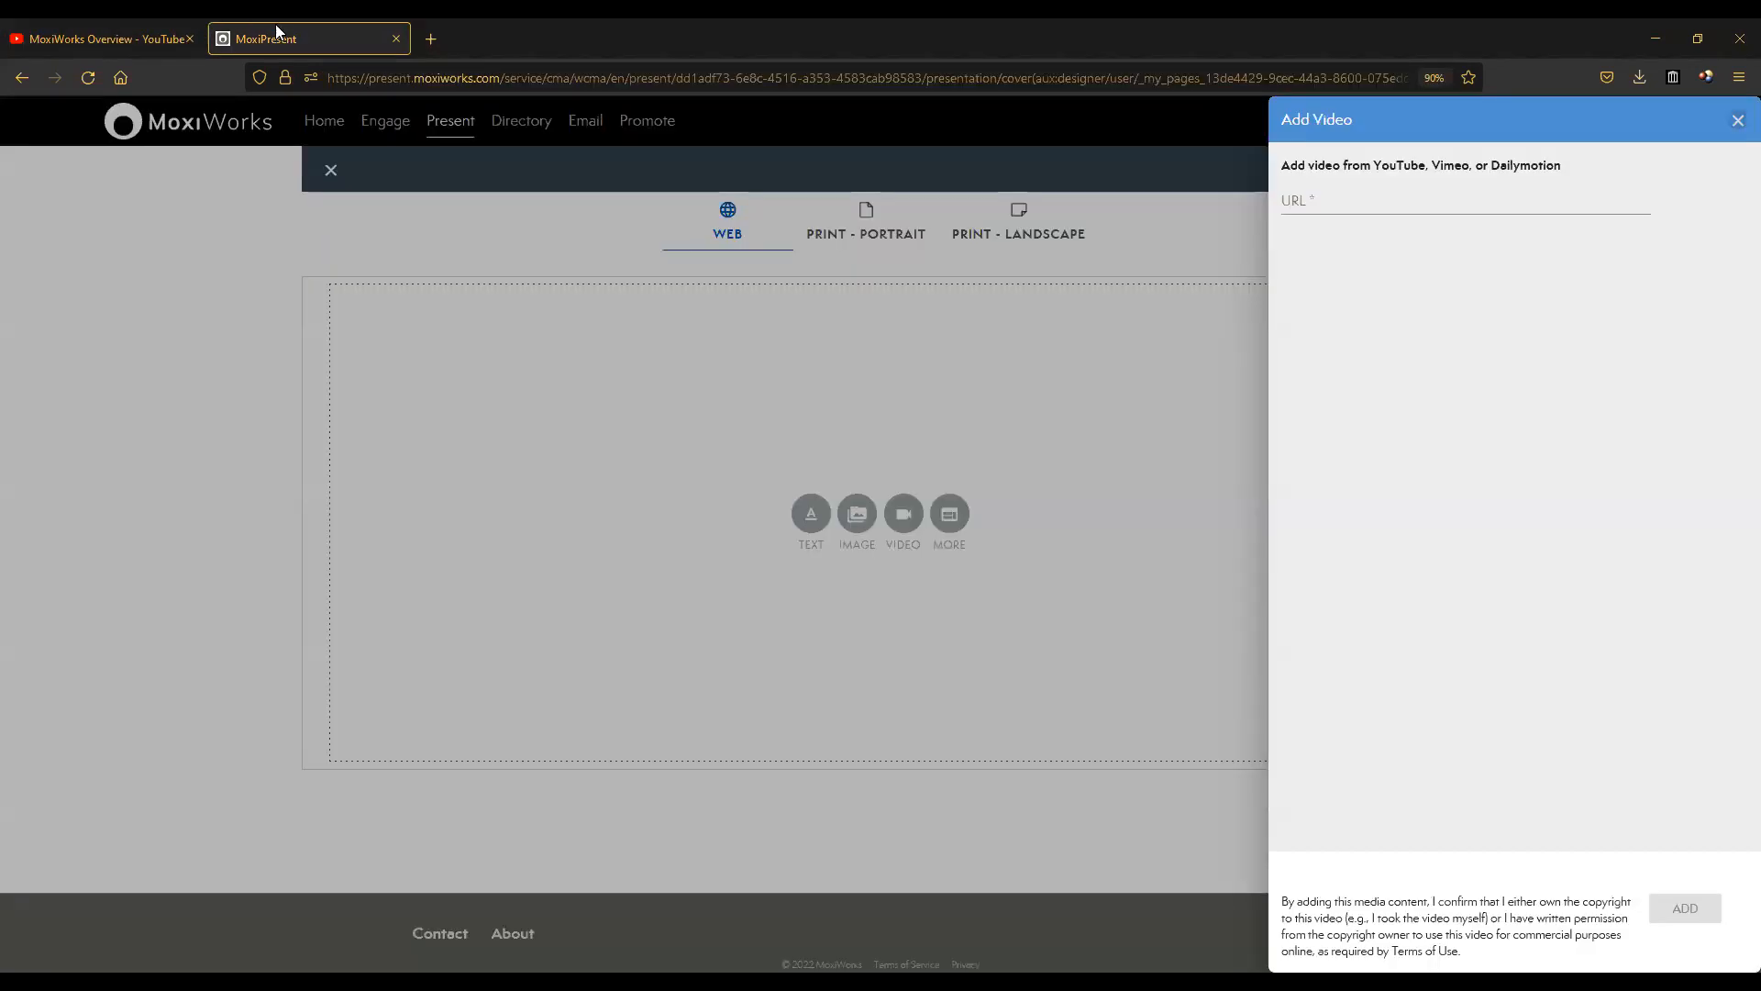
left_click(1362, 208)
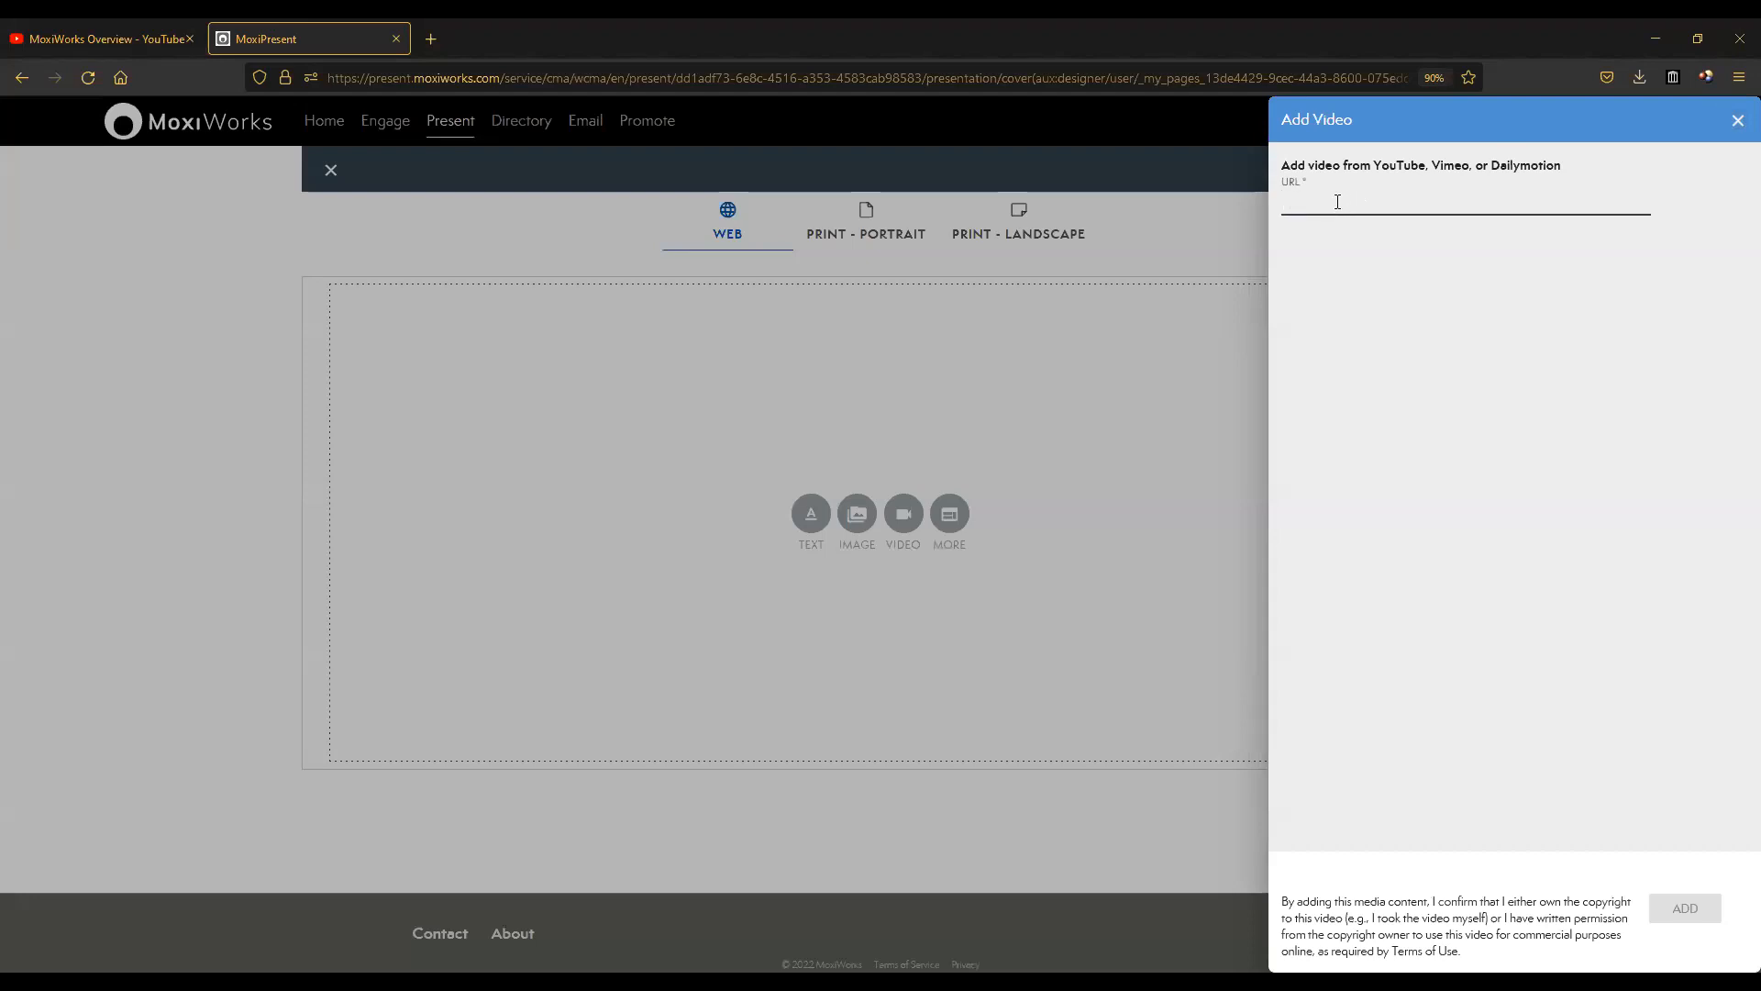
right_click(1338, 202)
left_click(1384, 336)
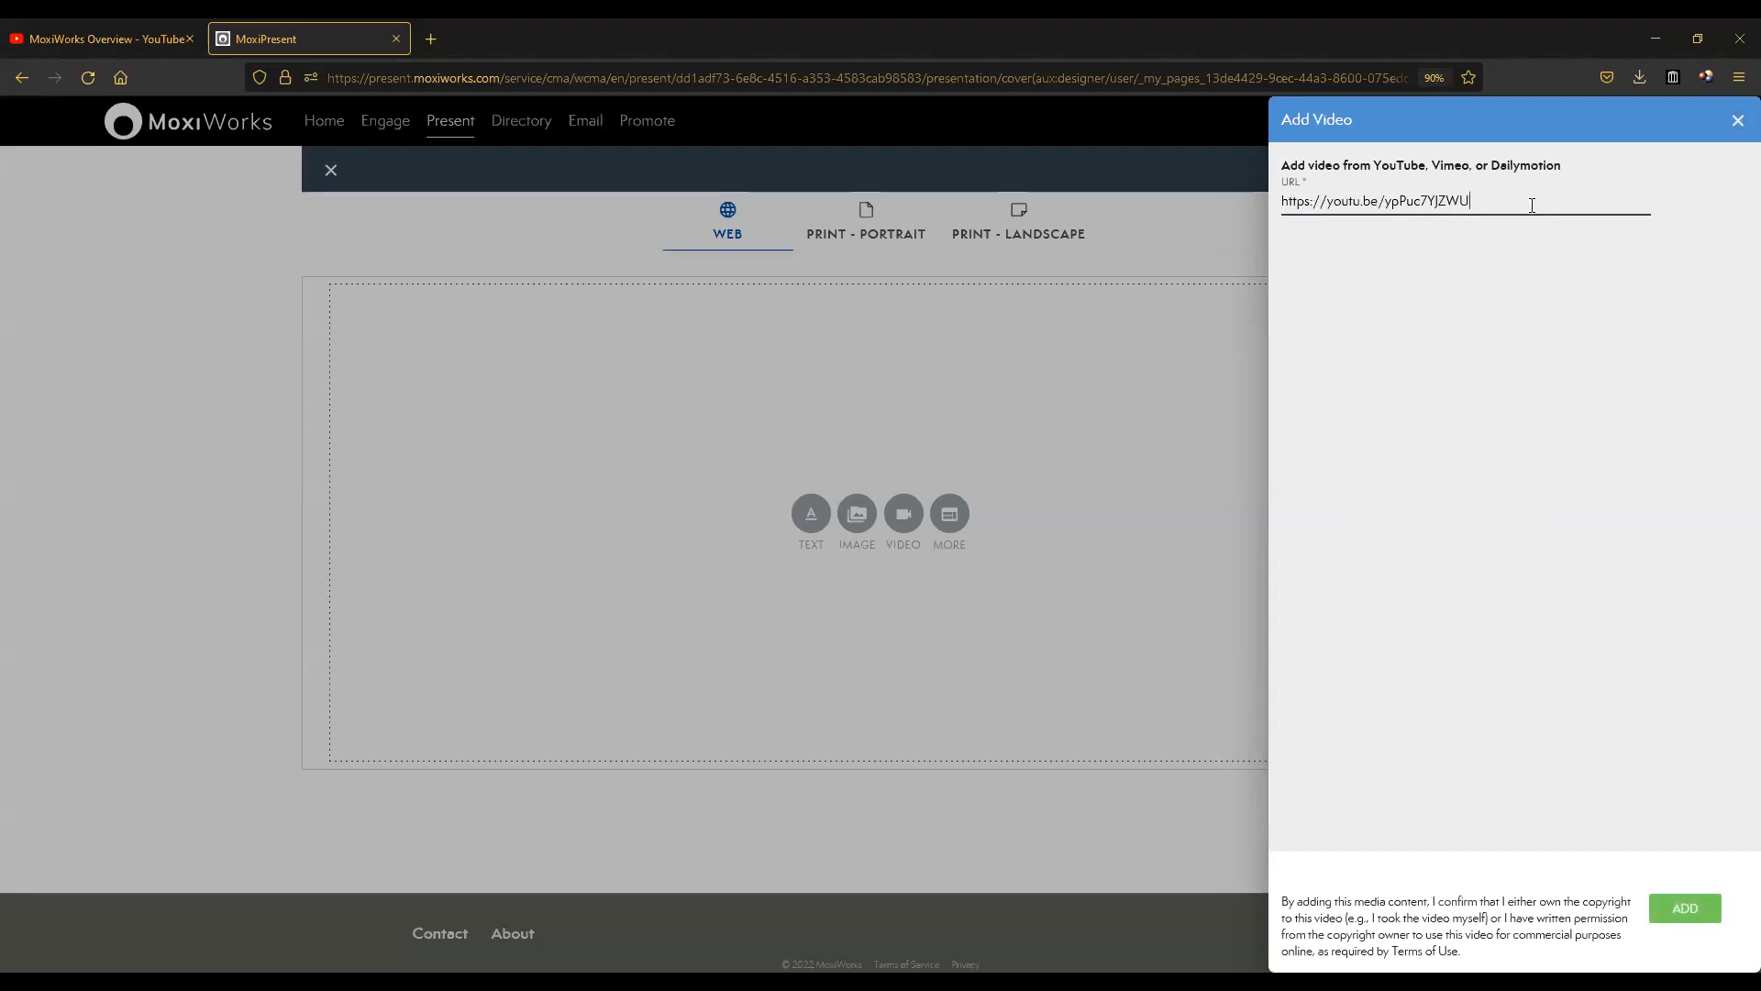
left_click(1682, 915)
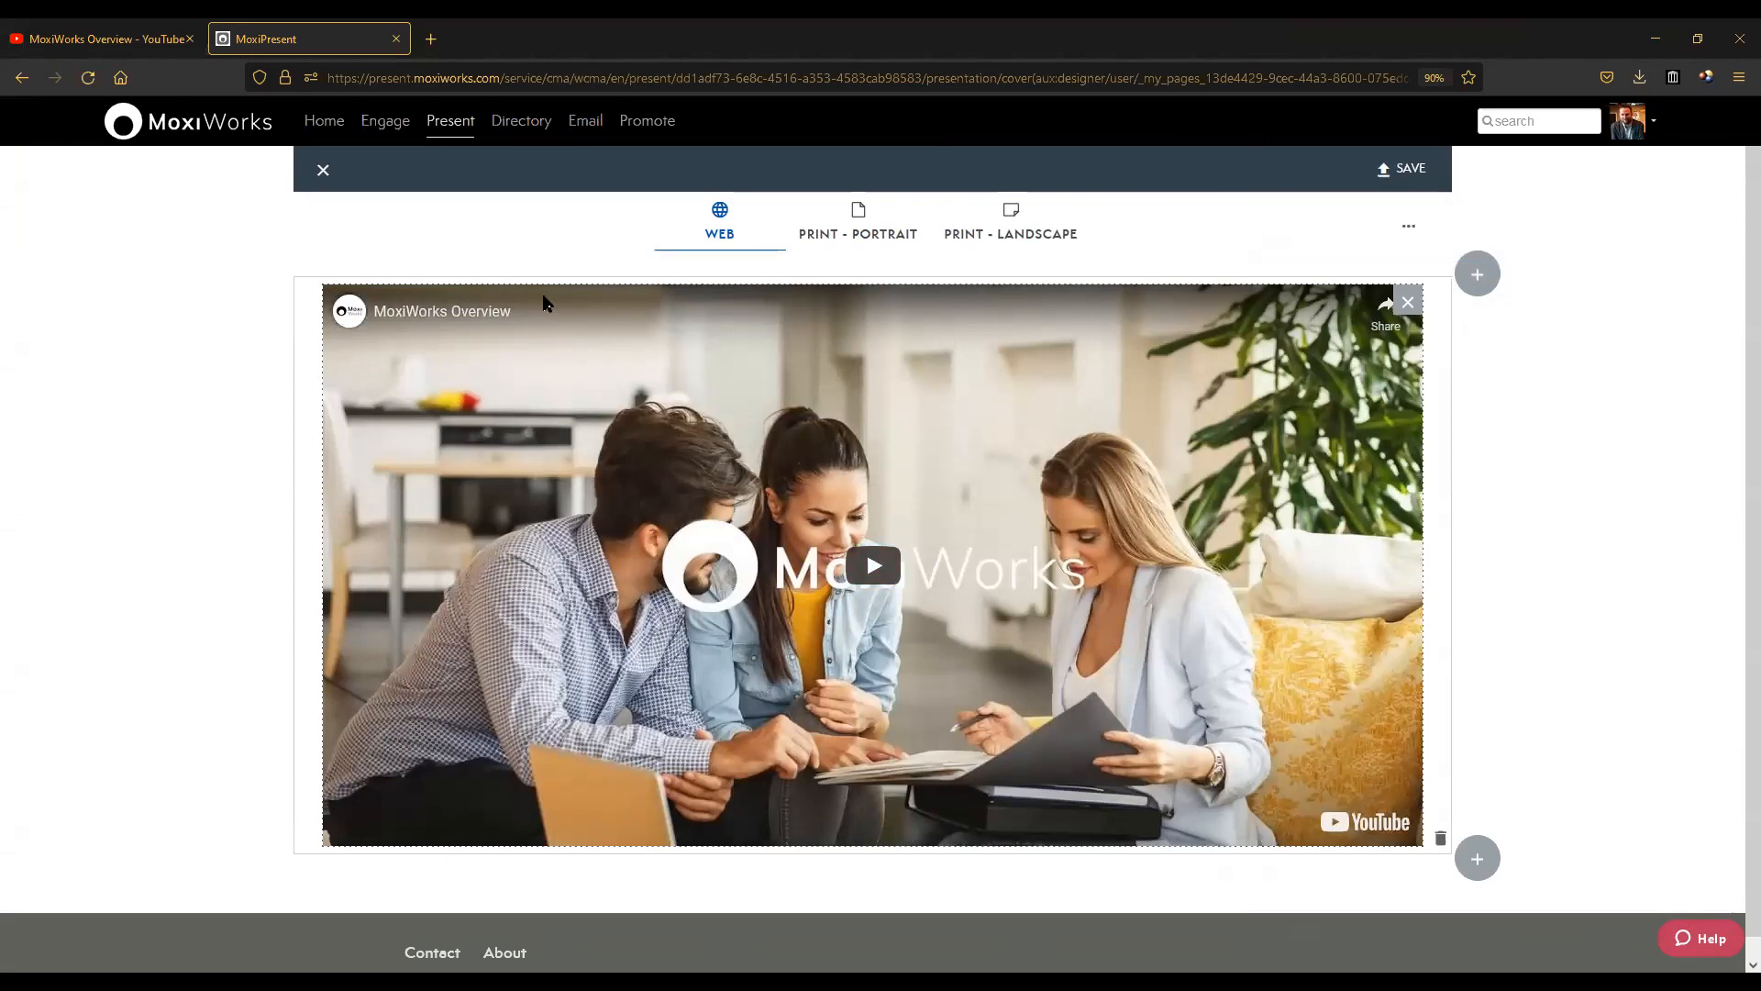
left_click(906, 408)
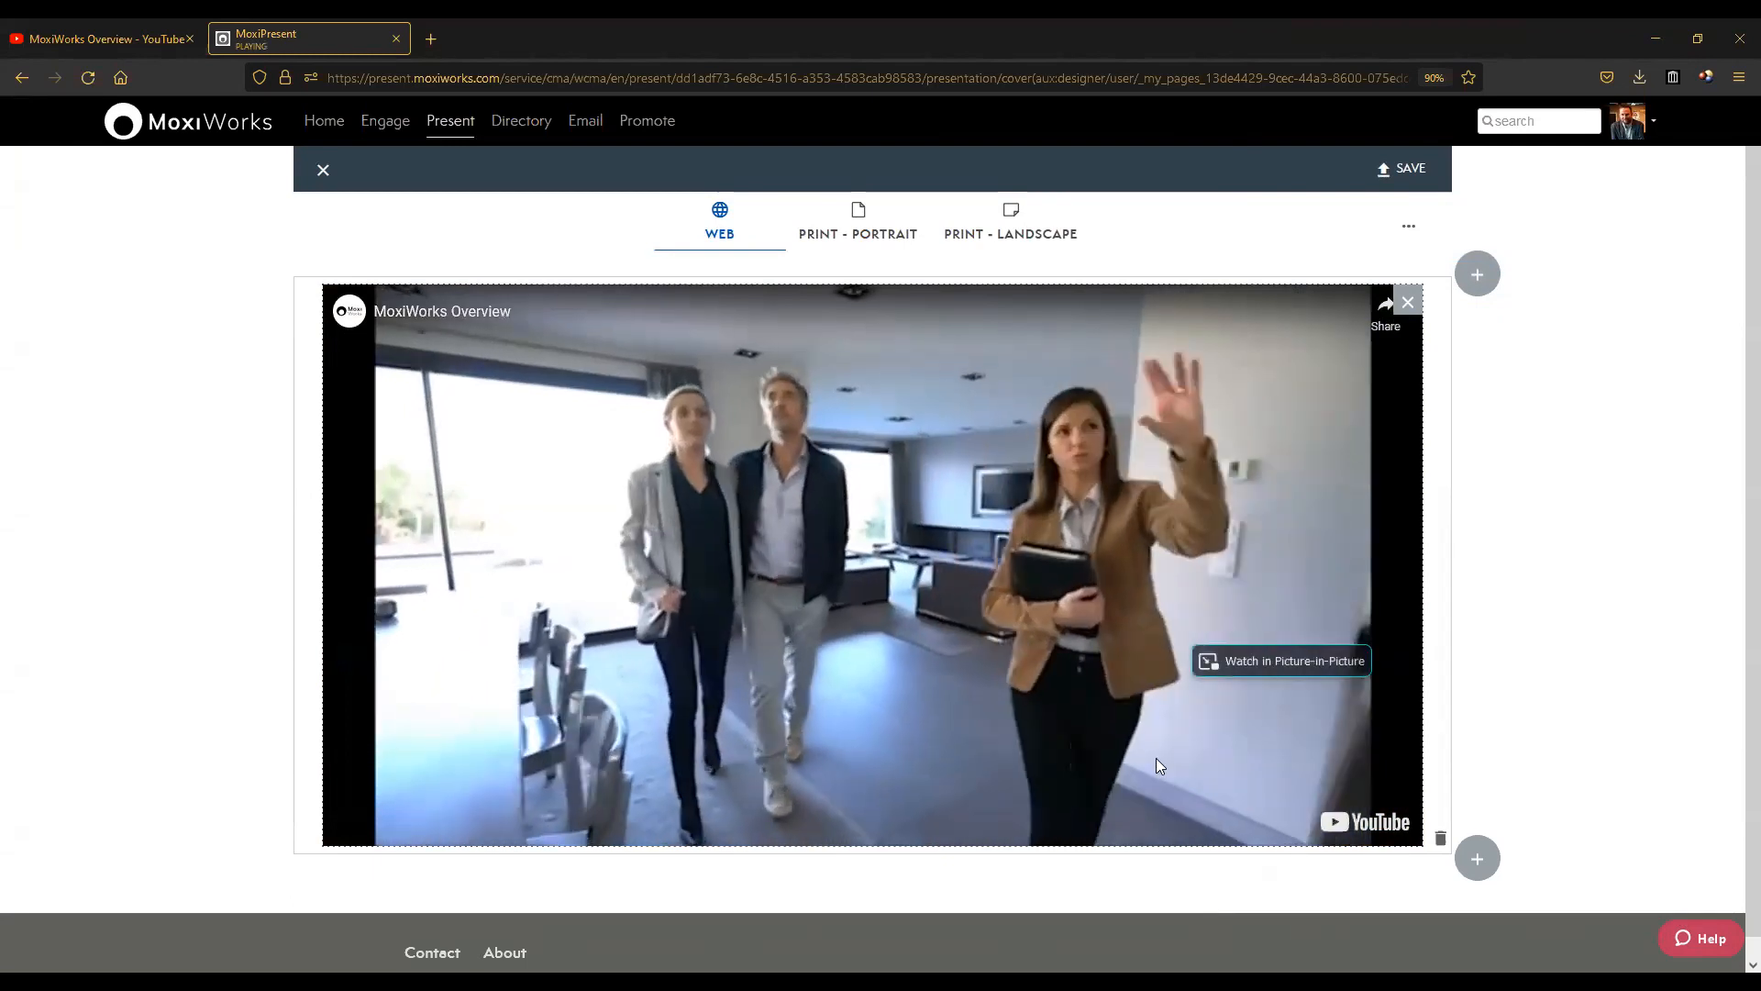
left_click(879, 574)
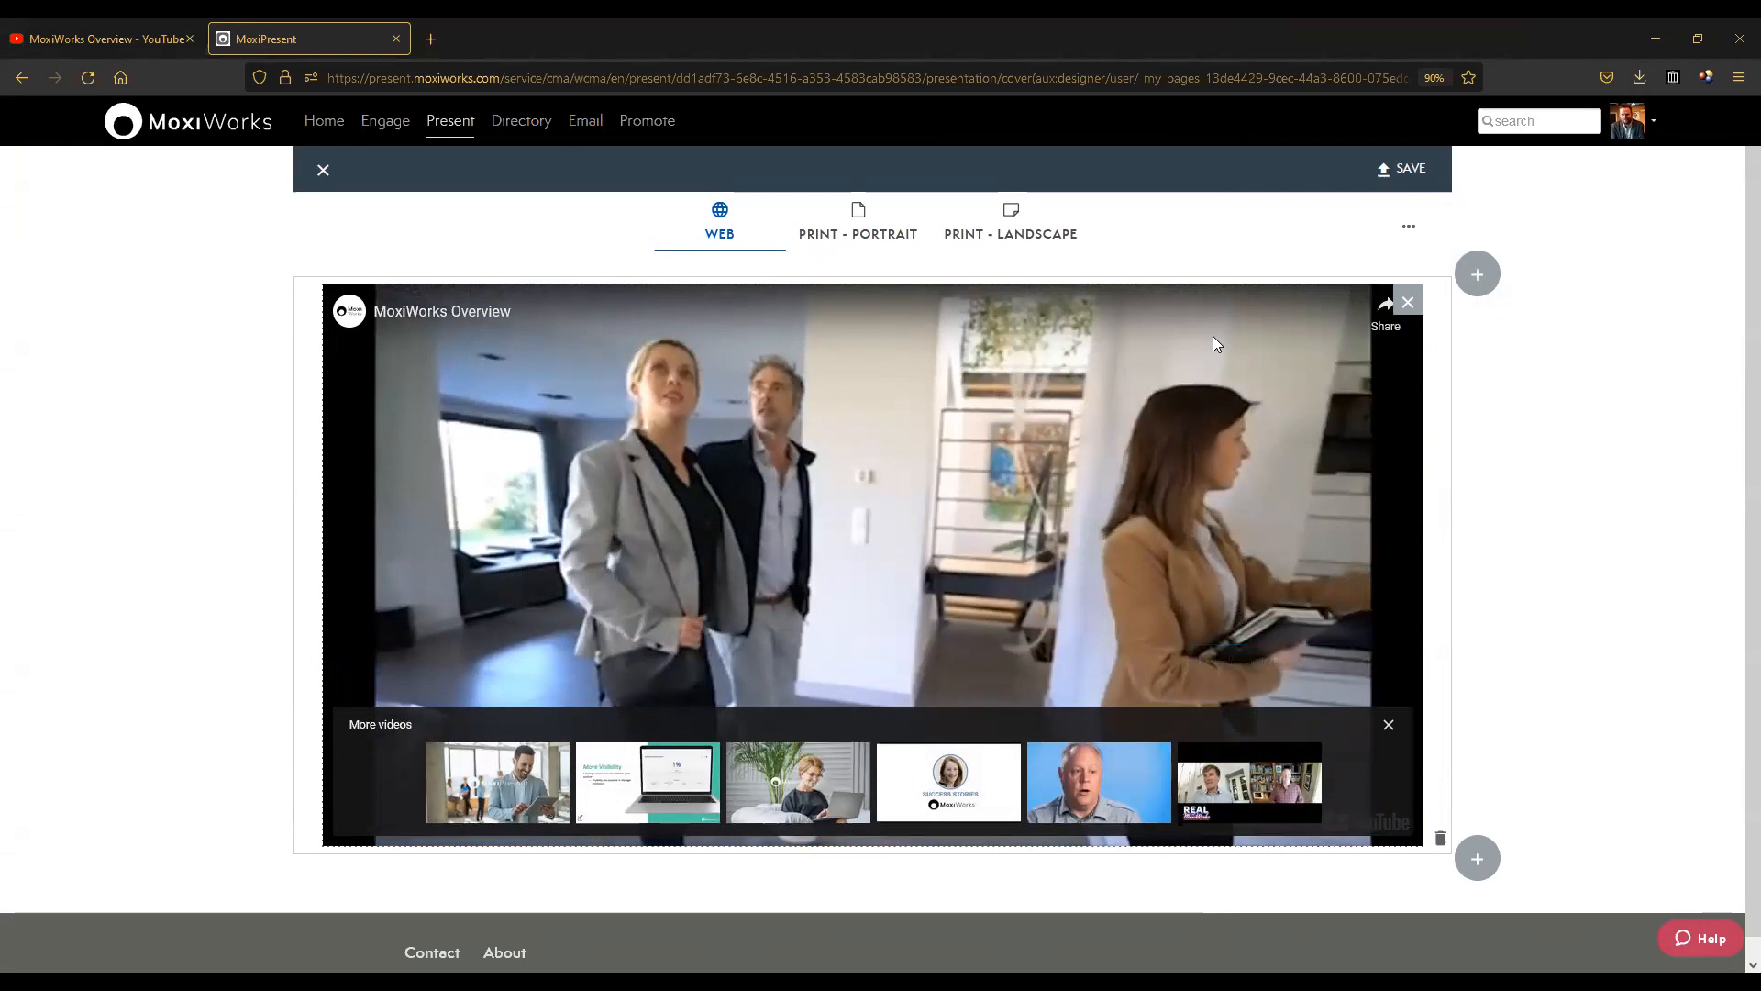
Save the page to My Pages with MoxiWorks Overview as both name and description, and close the page editor.
left_click(1418, 176)
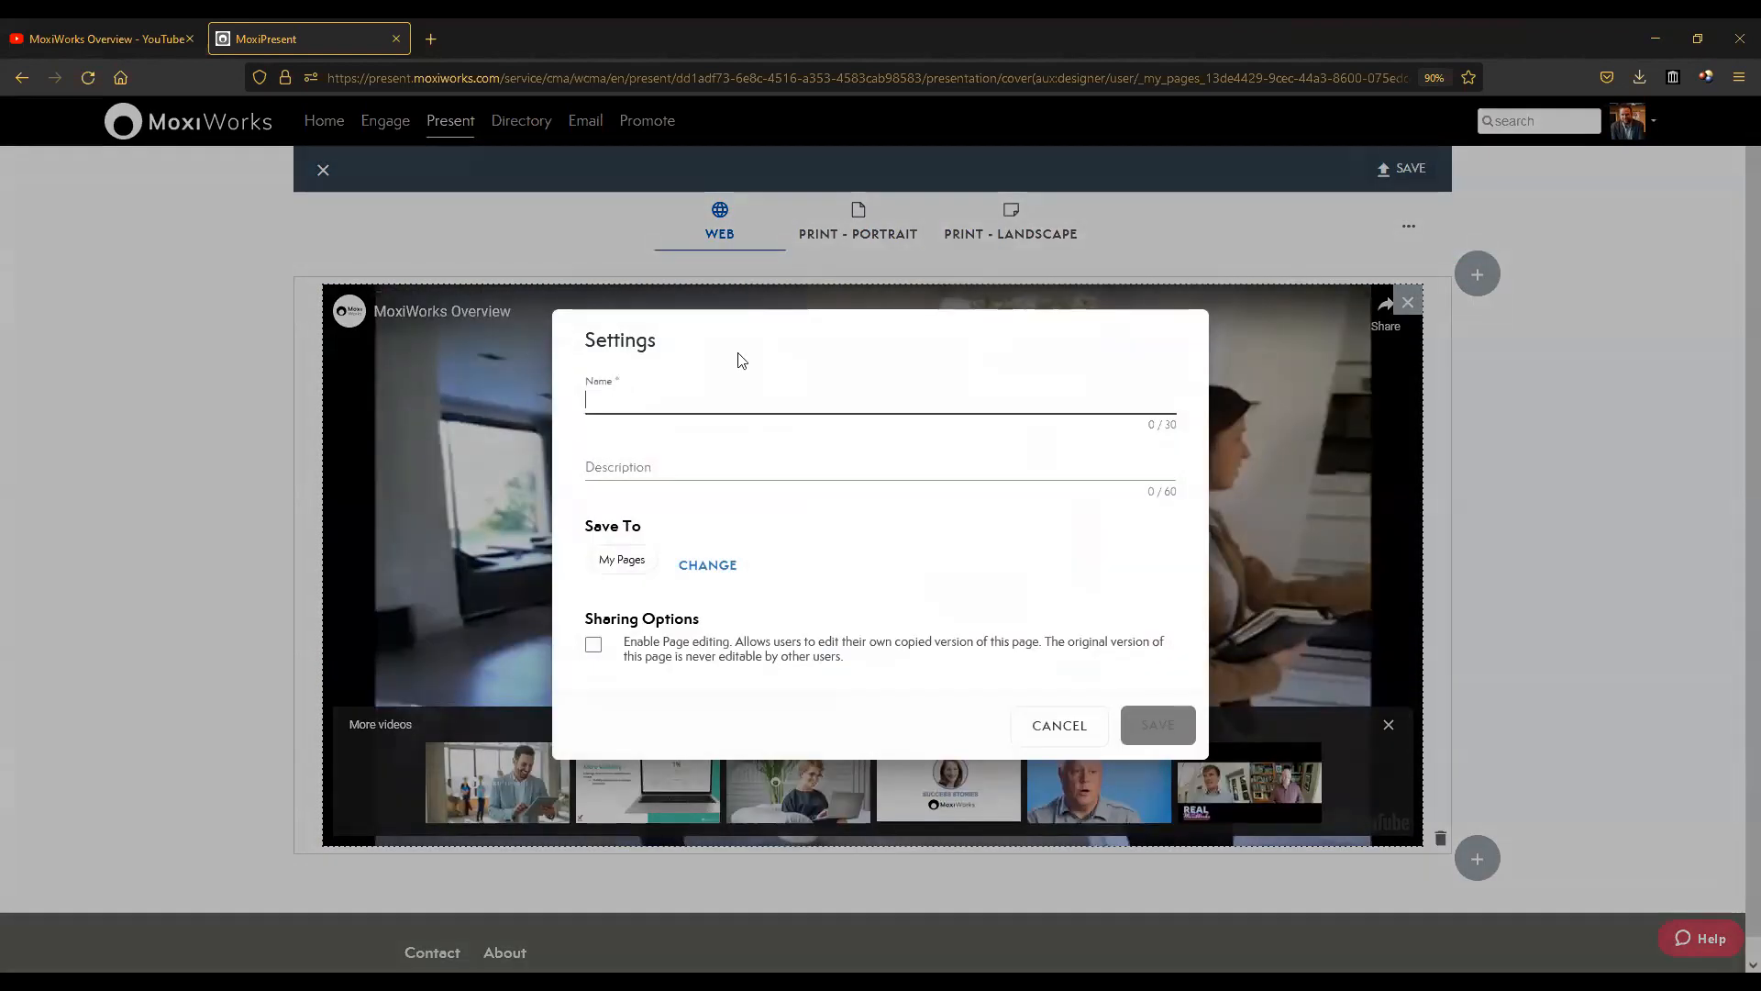
type("MoxiWorks Overview")
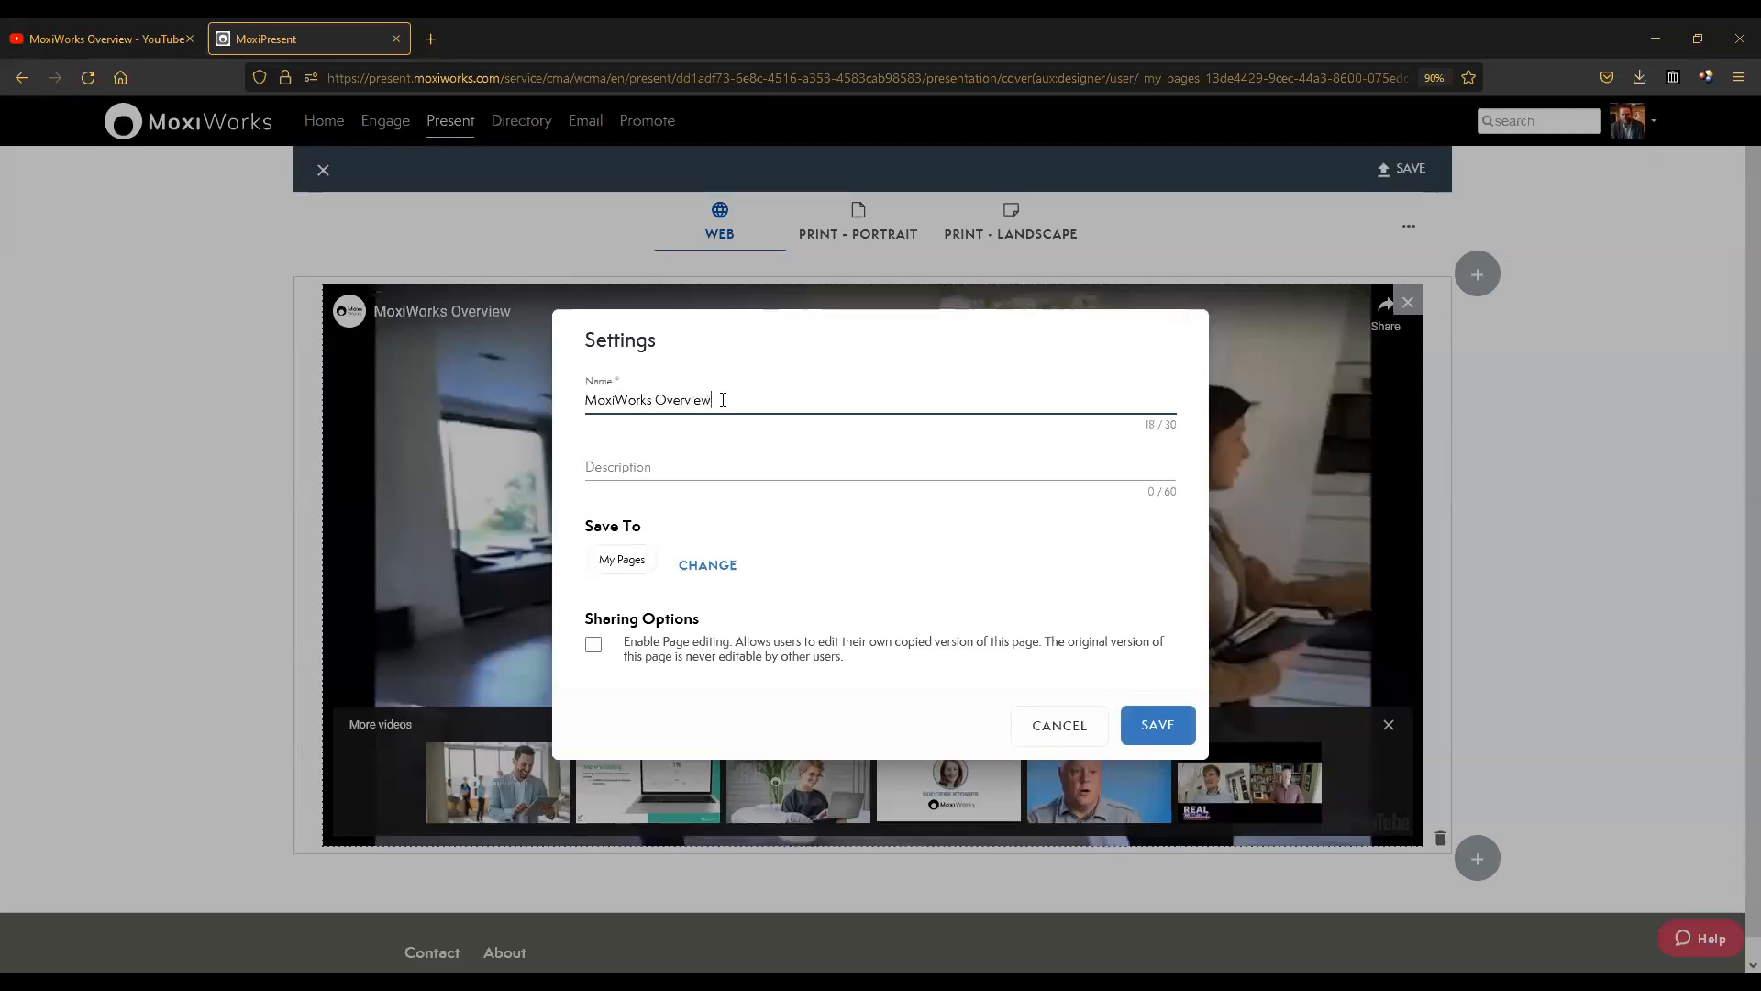
key("ctrl+a")
key("ctrl+c")
left_click(654, 479)
key("ctrl+v")
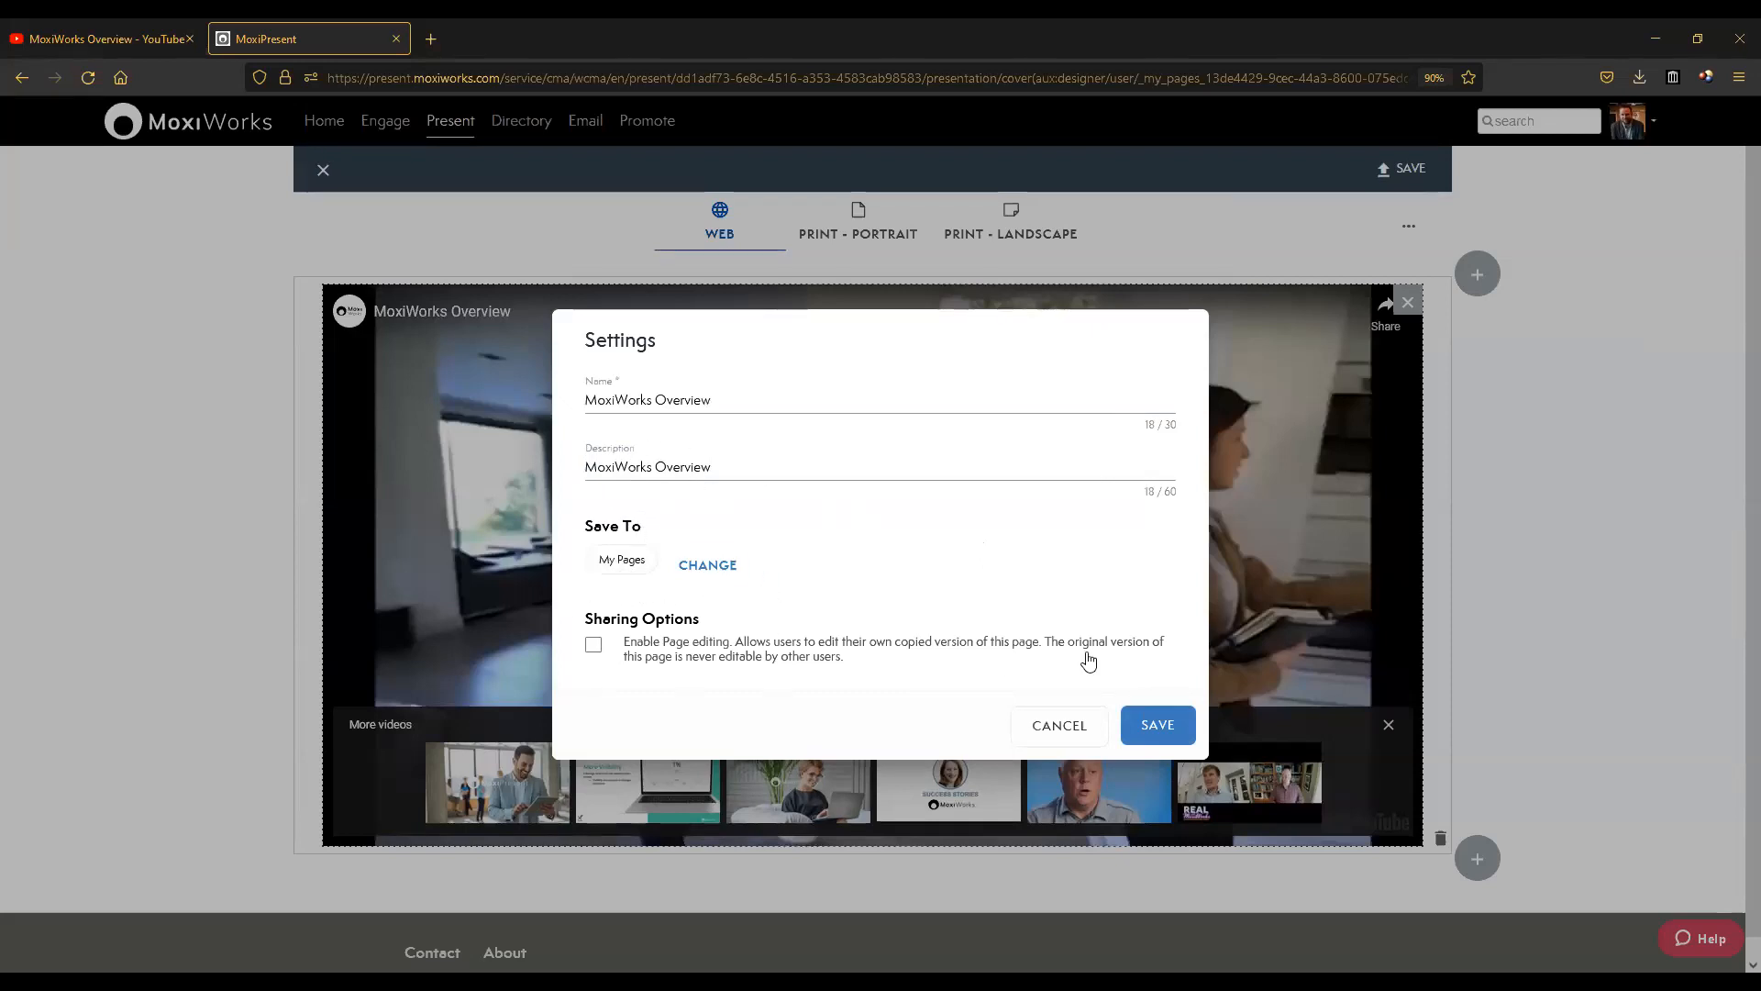
left_click(1157, 726)
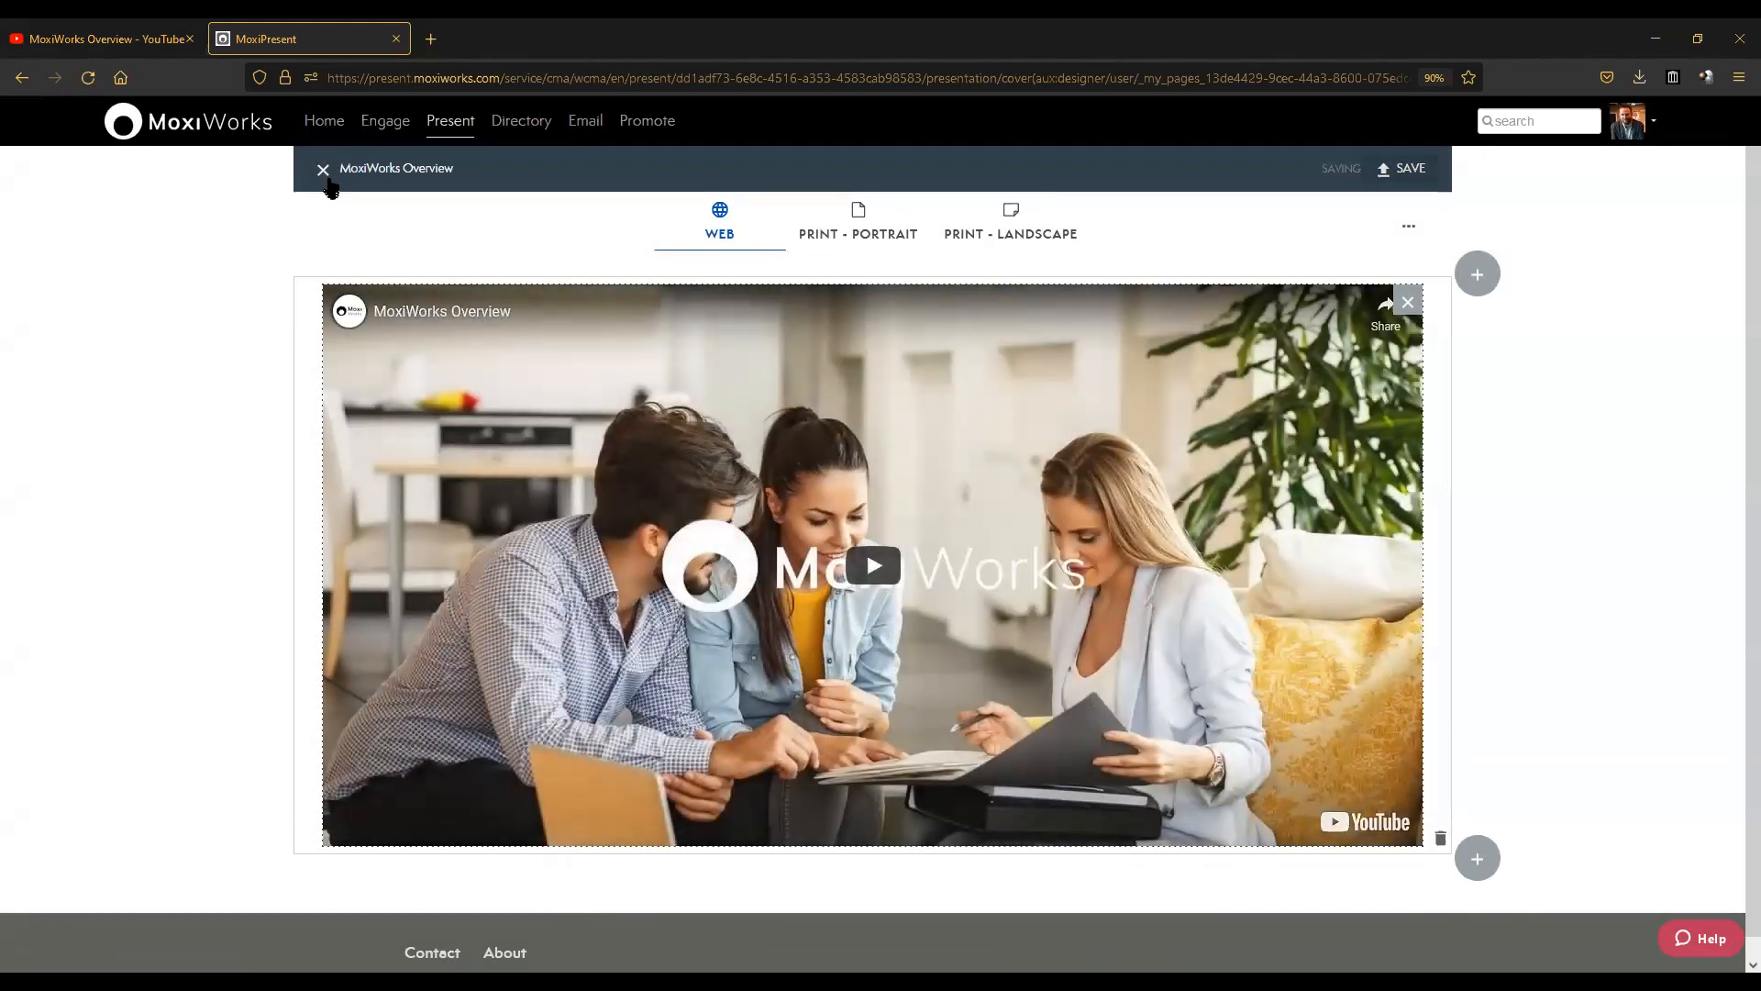
left_click(323, 170)
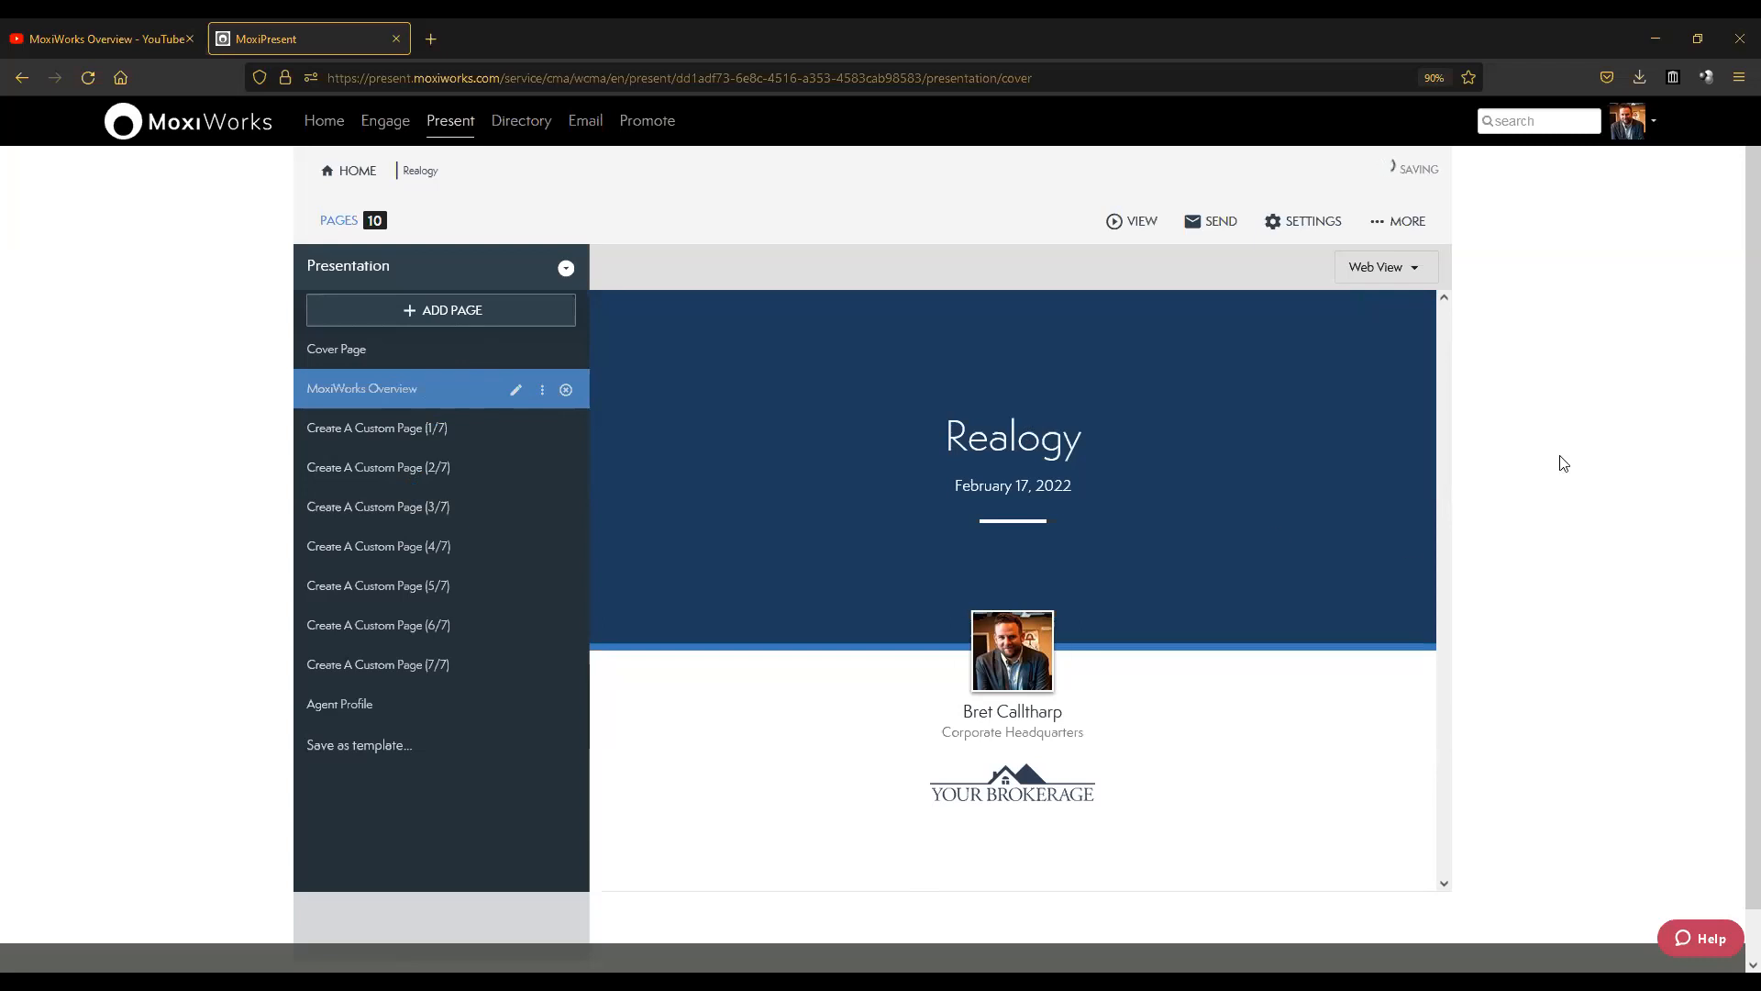
Preview the MoxiWorks Overview page in the My Pages library and return to the presentation's pages.
left_click(447, 317)
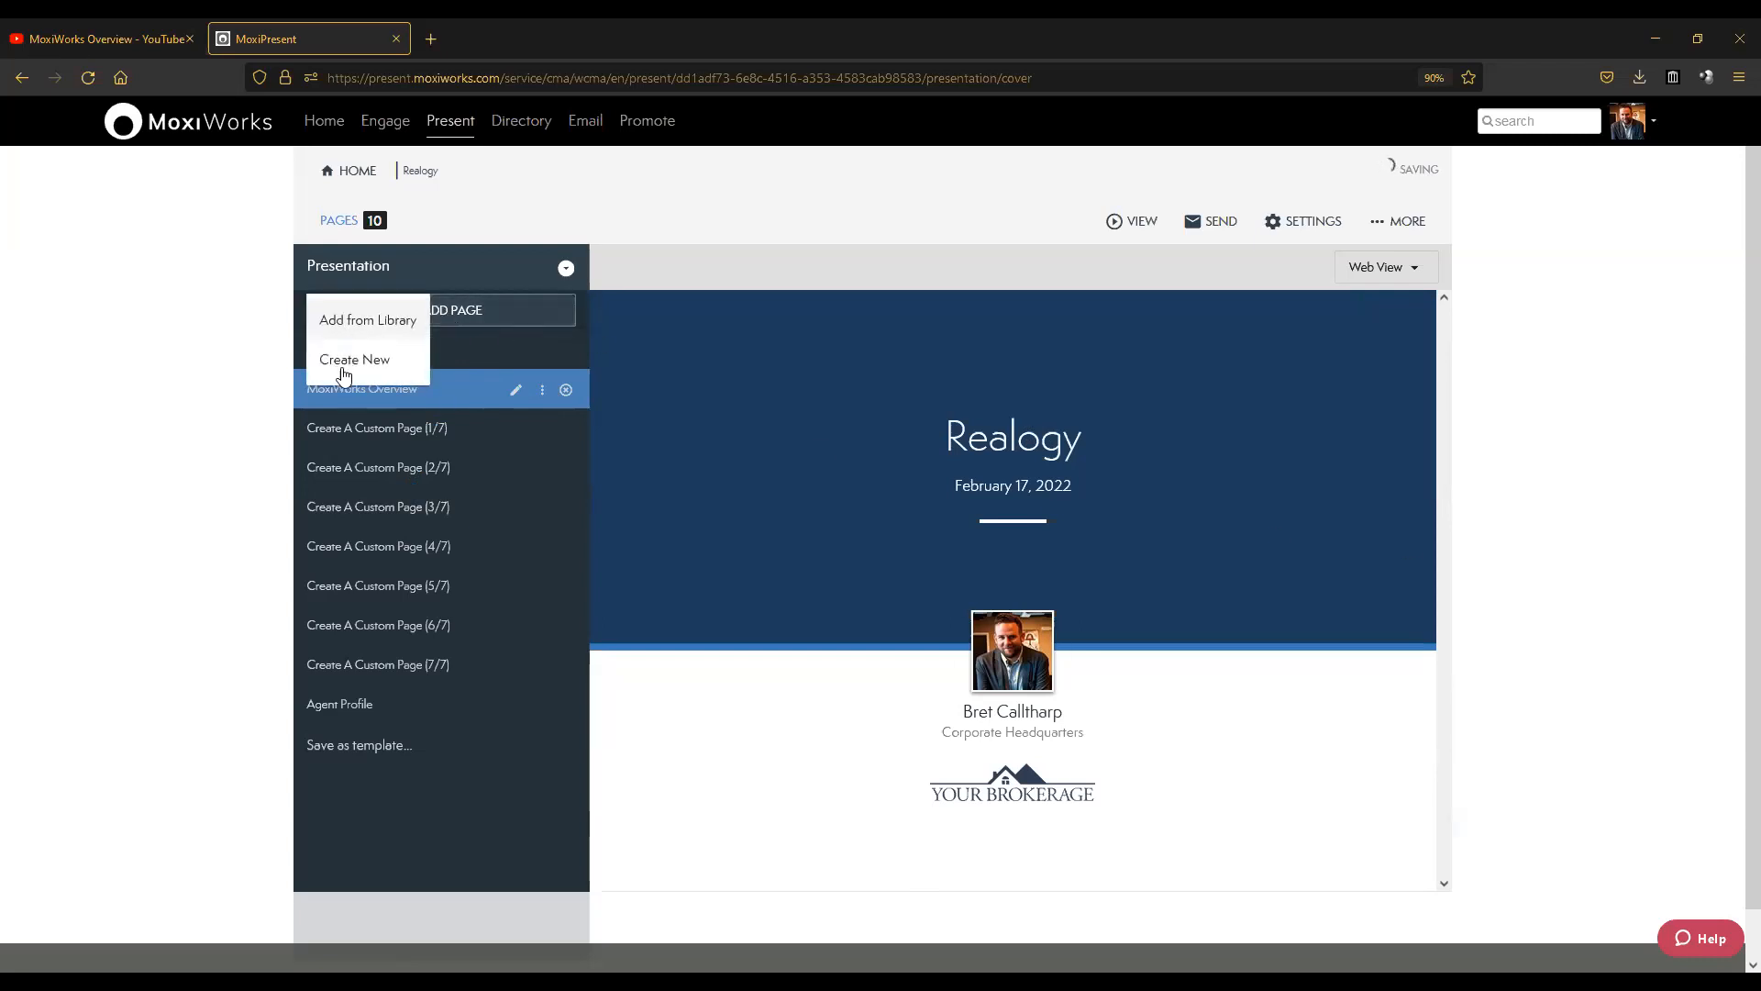
left_click(339, 319)
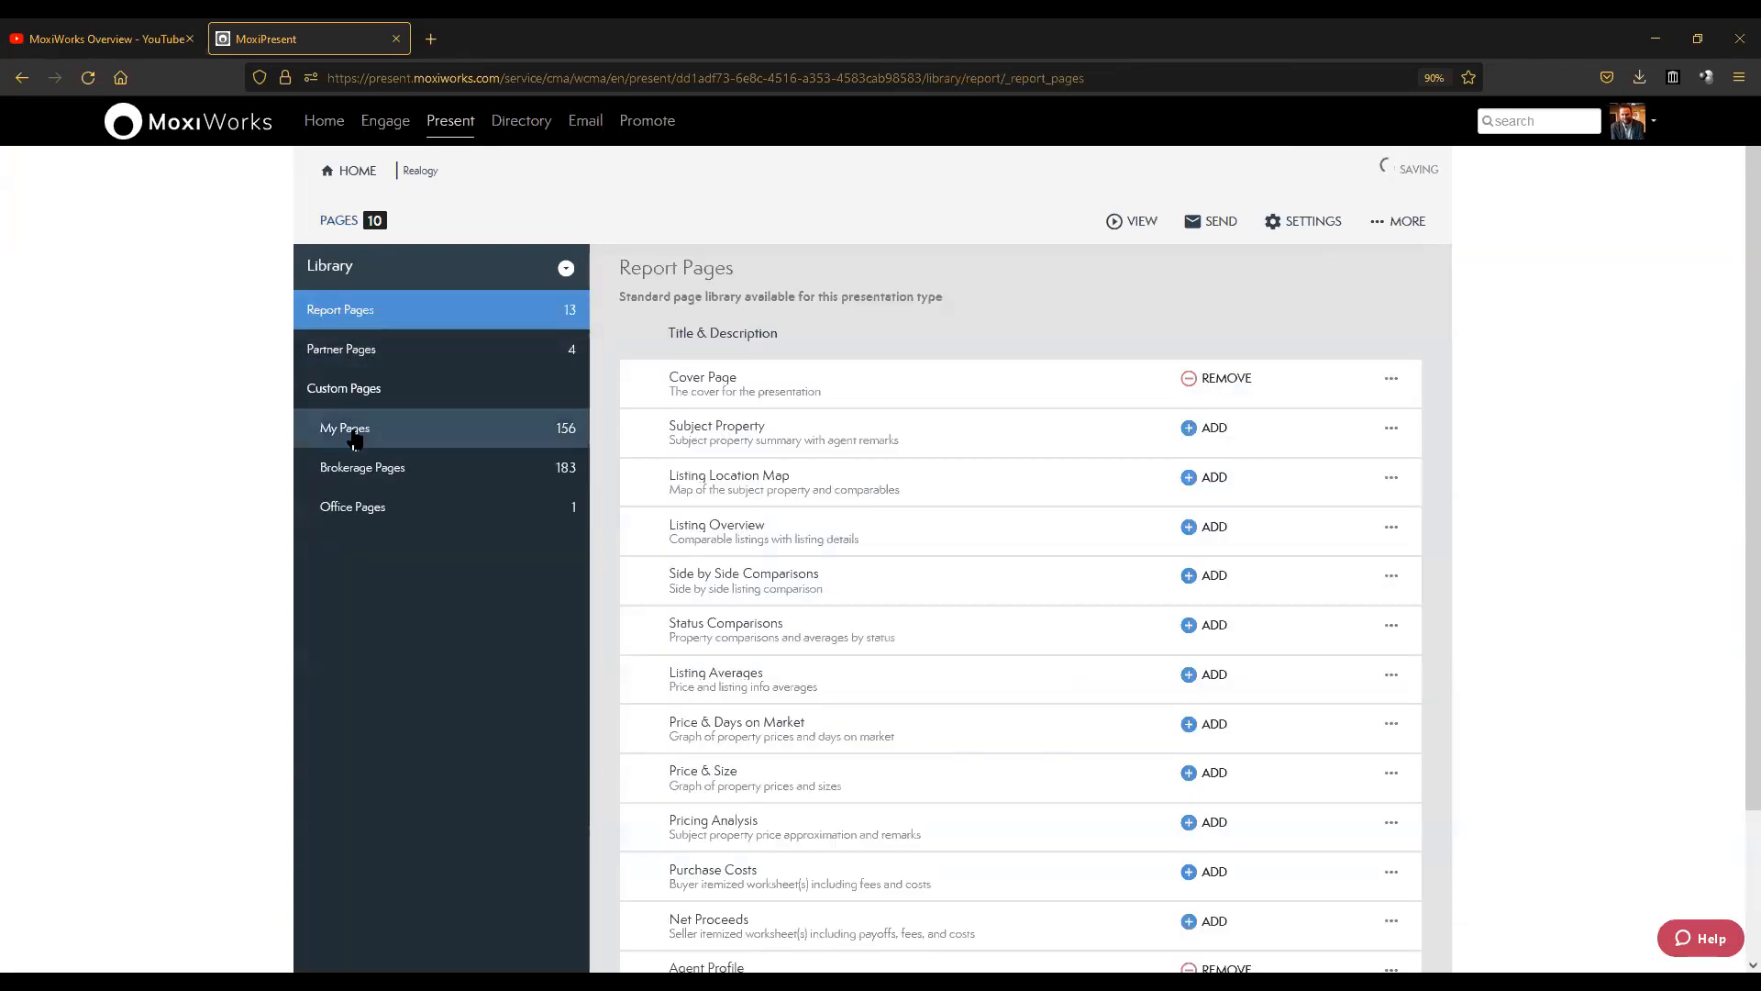
left_click(354, 429)
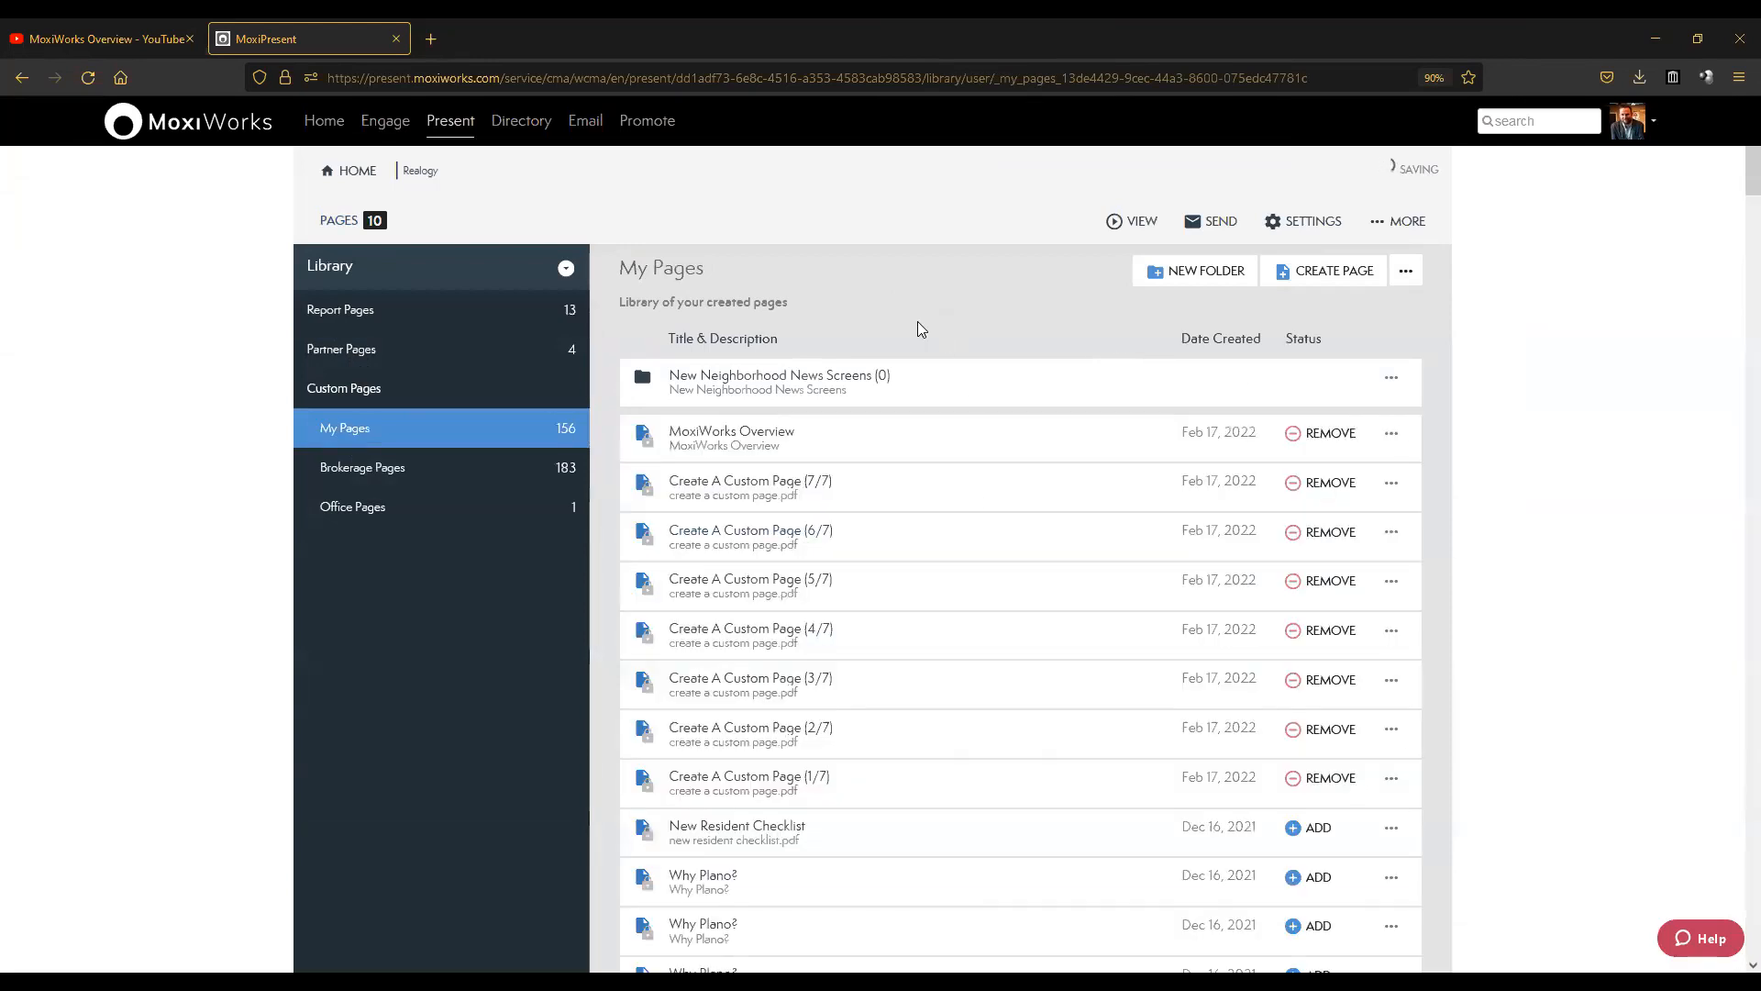
left_click(841, 441)
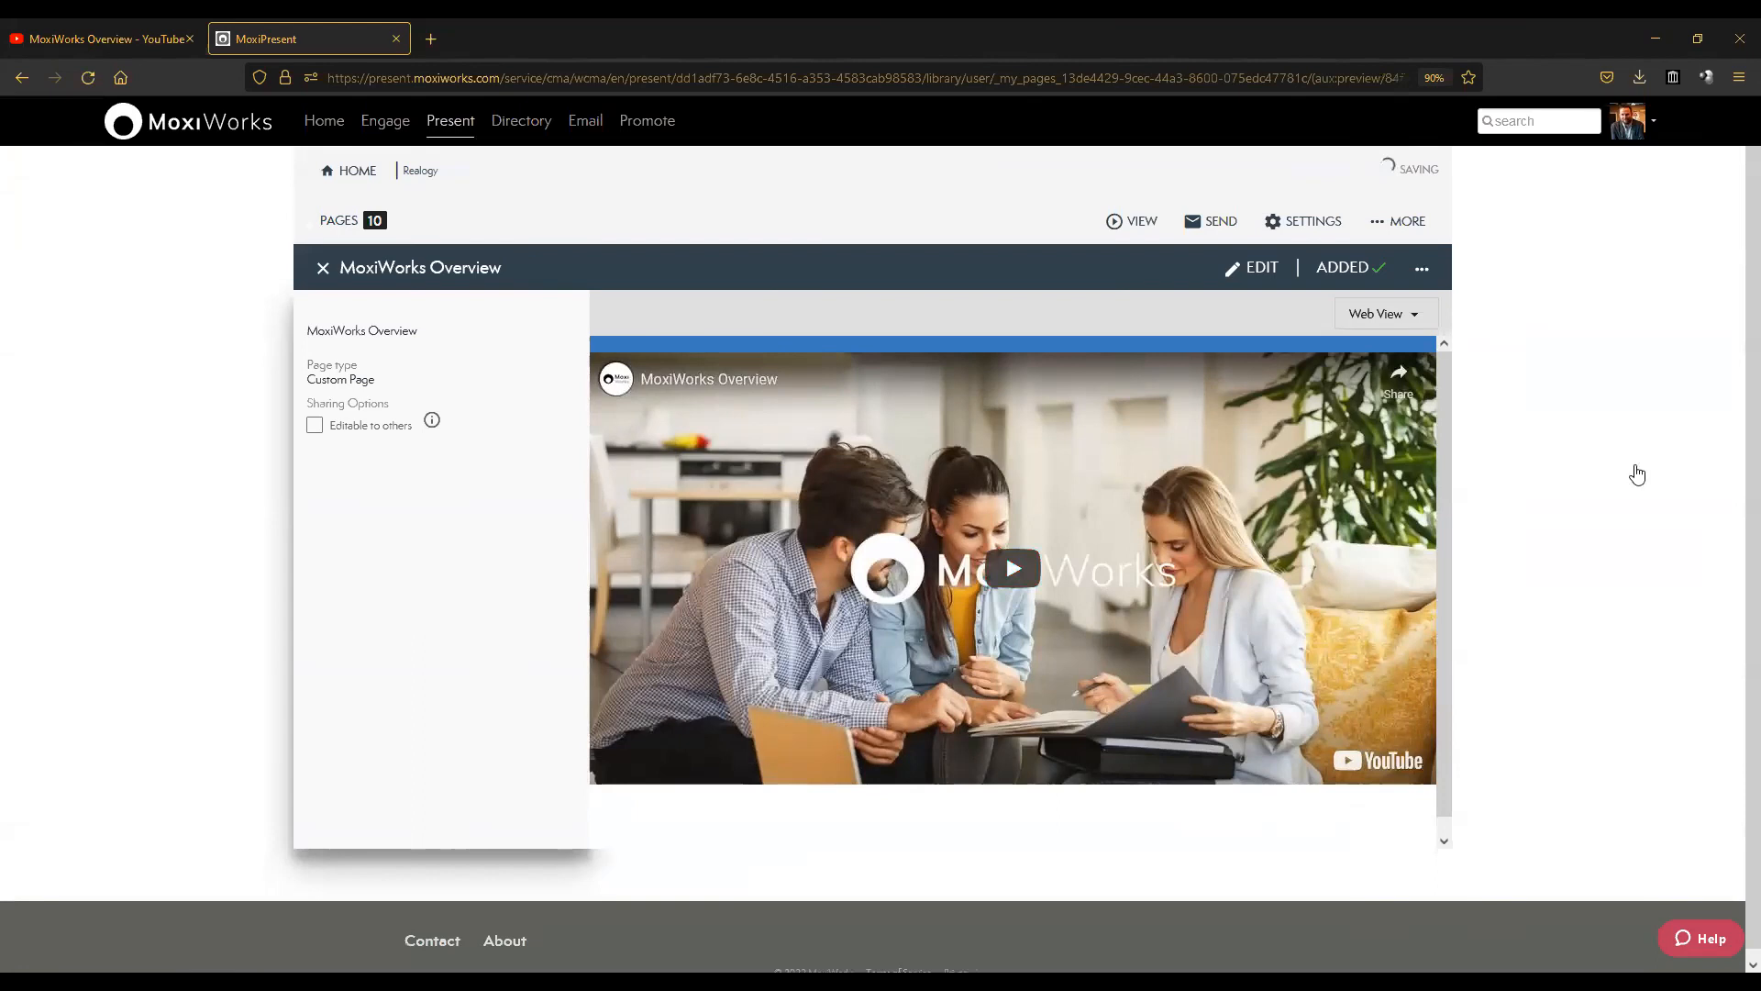
left_click(335, 267)
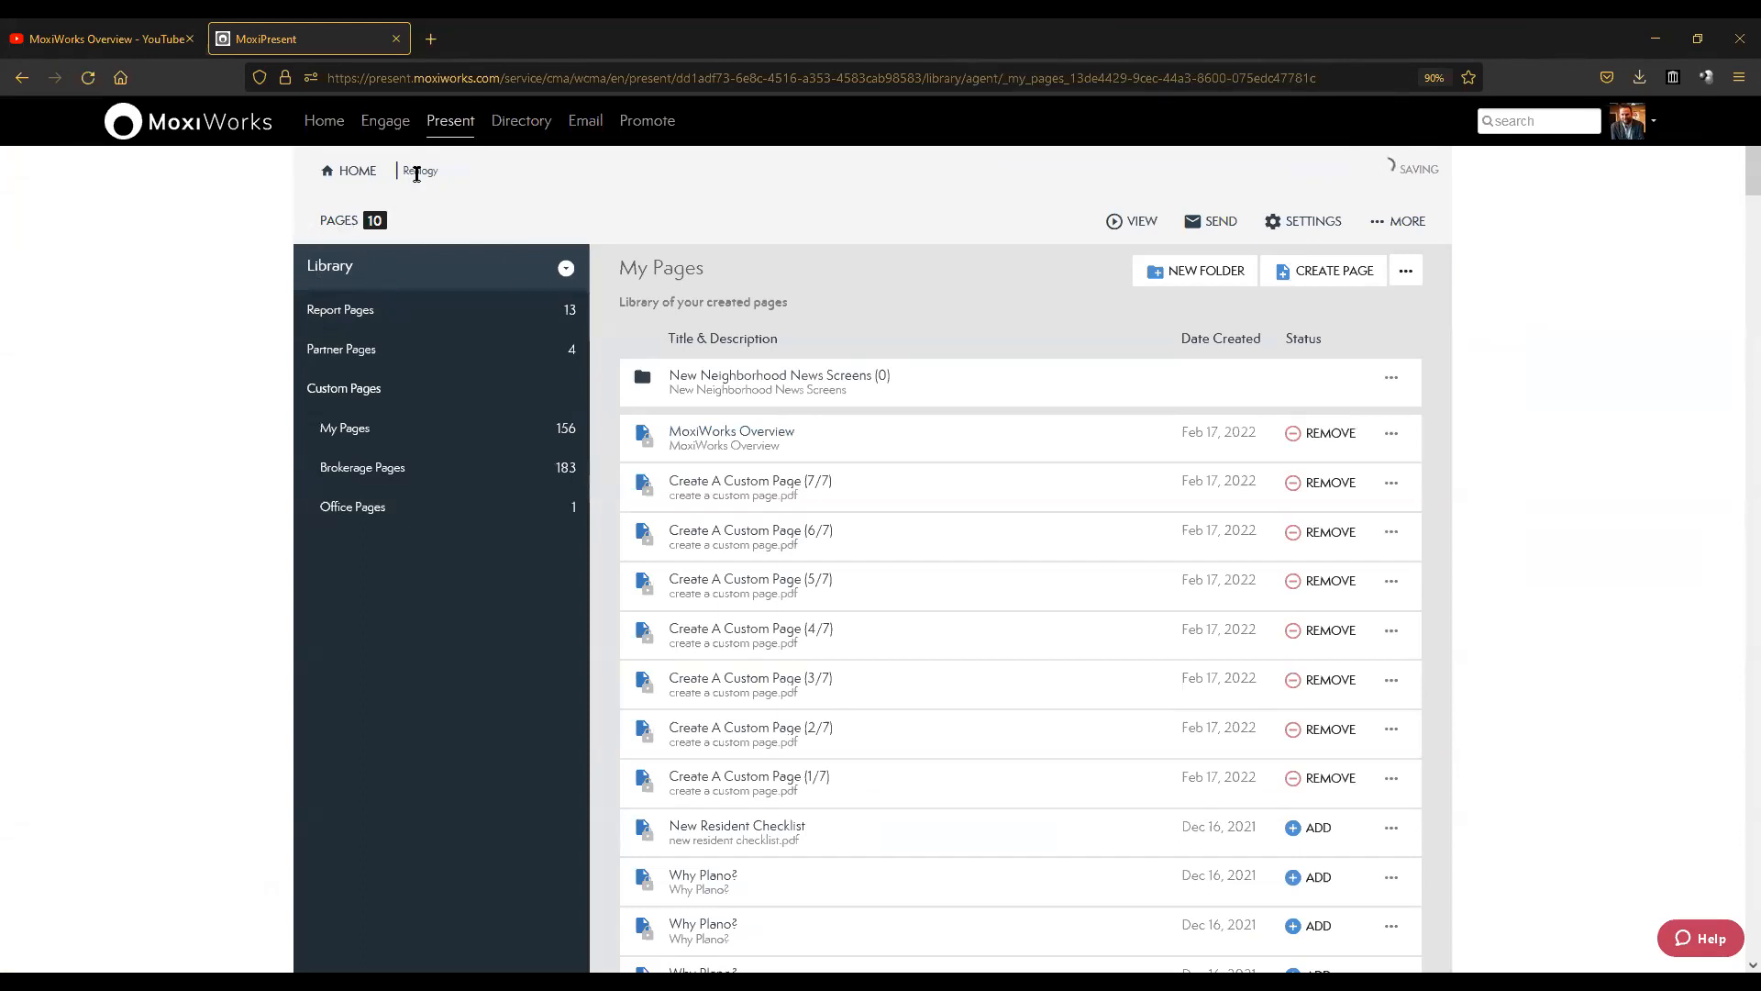
left_click(338, 220)
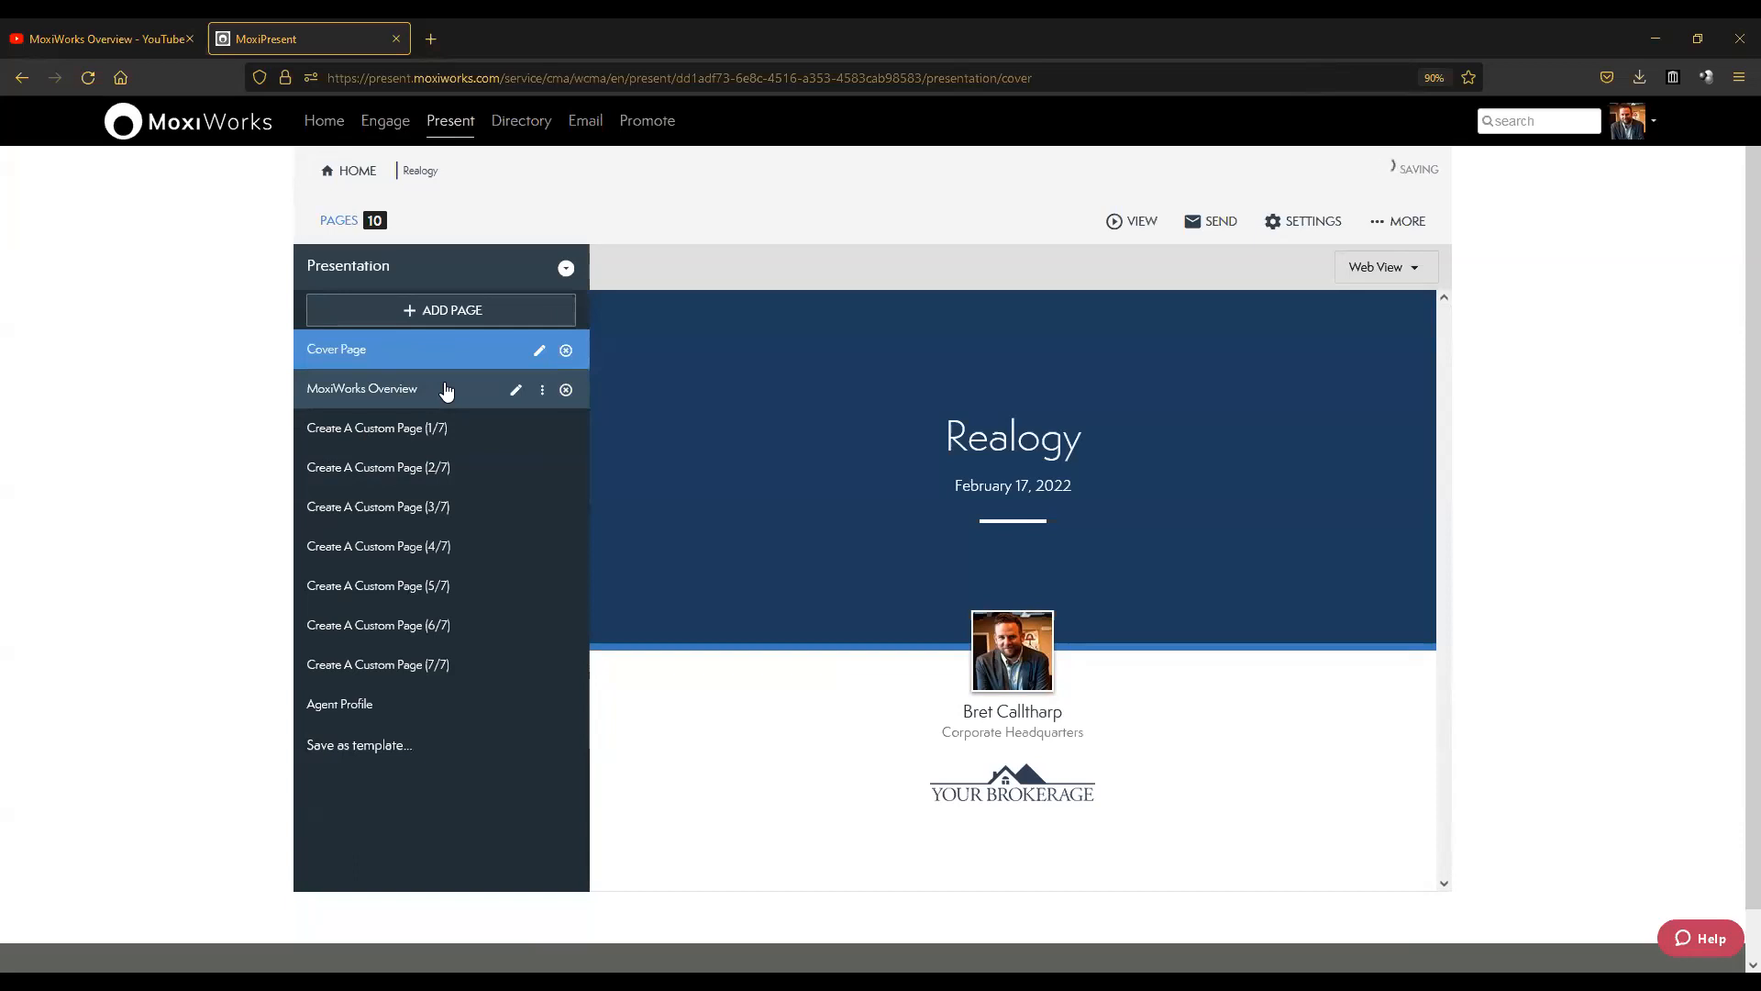
Choose Create a Custom Page.pdf for a new PDF page upload and cancel the upload.
left_click(456, 313)
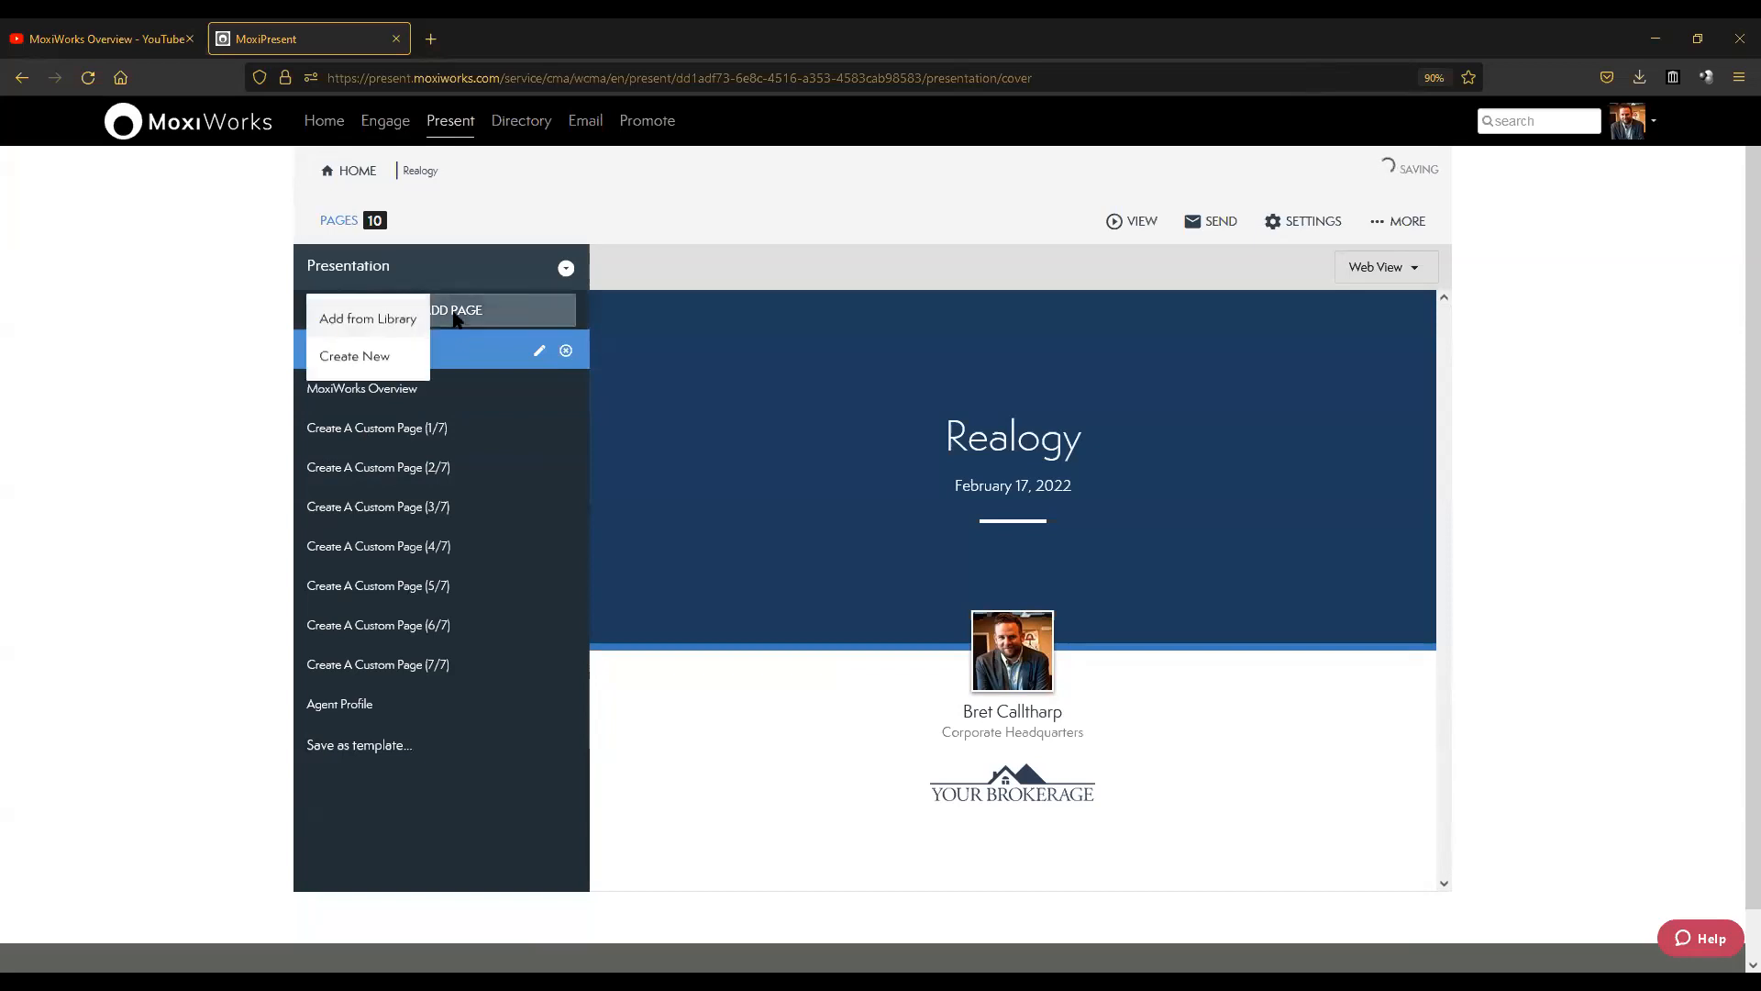
left_click(354, 361)
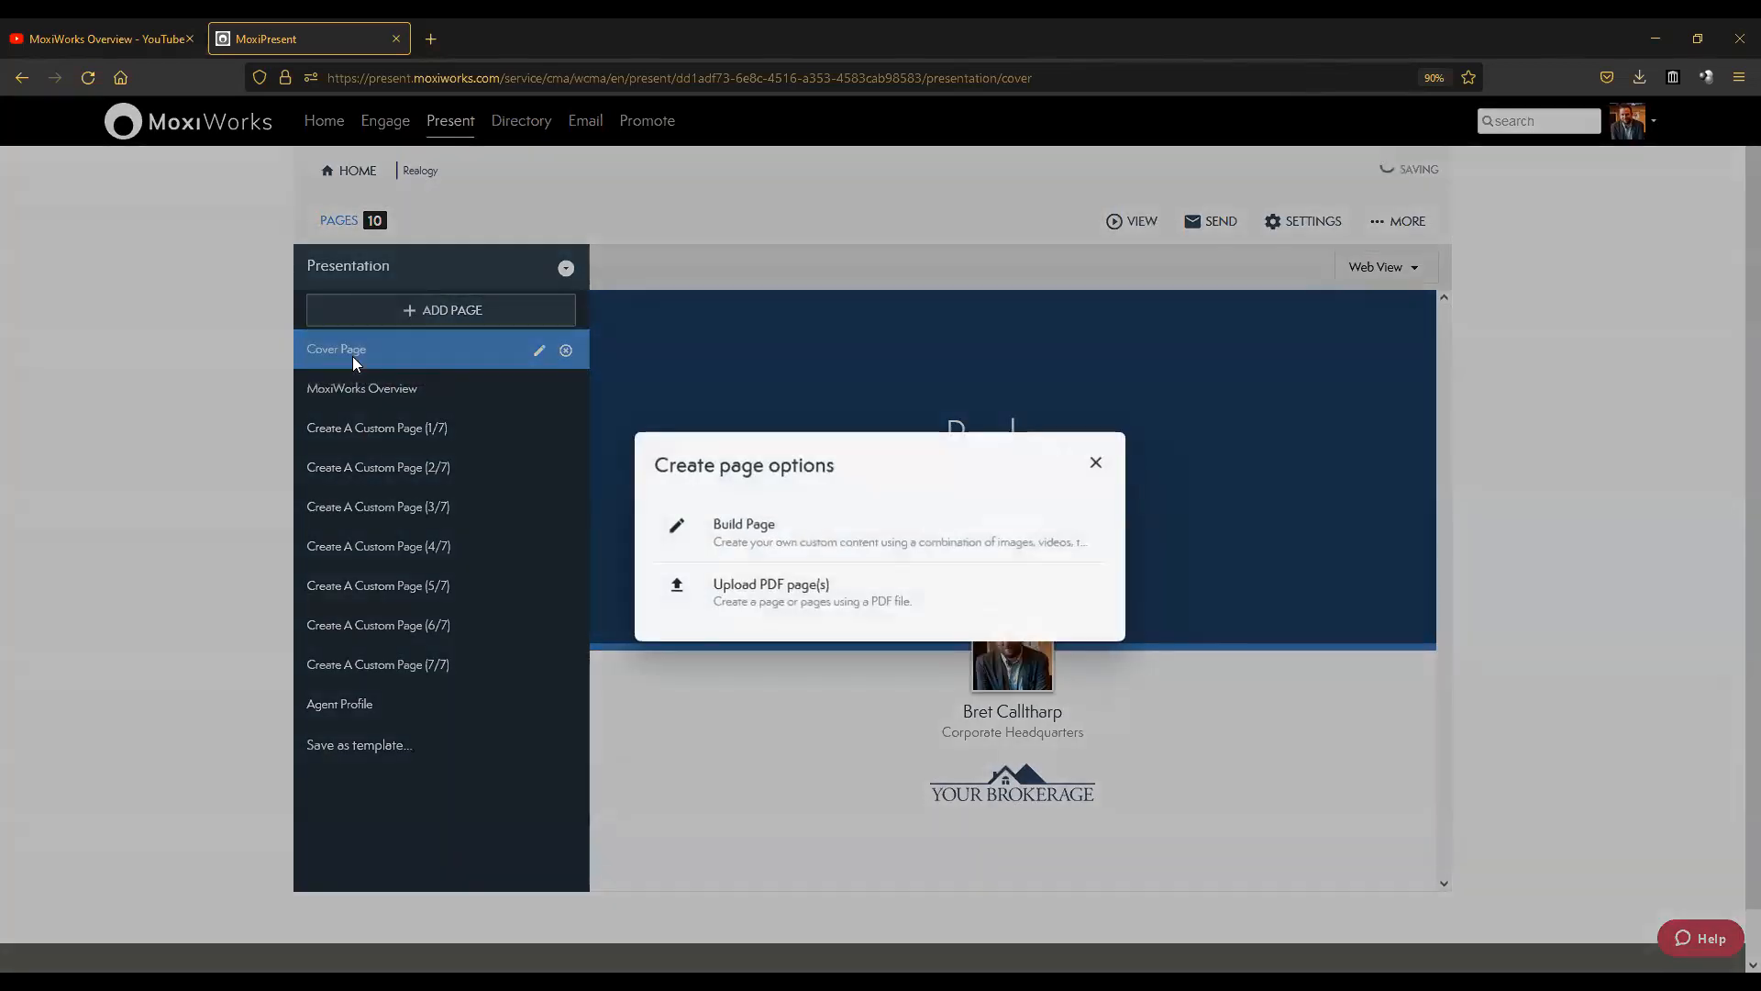
left_click(781, 601)
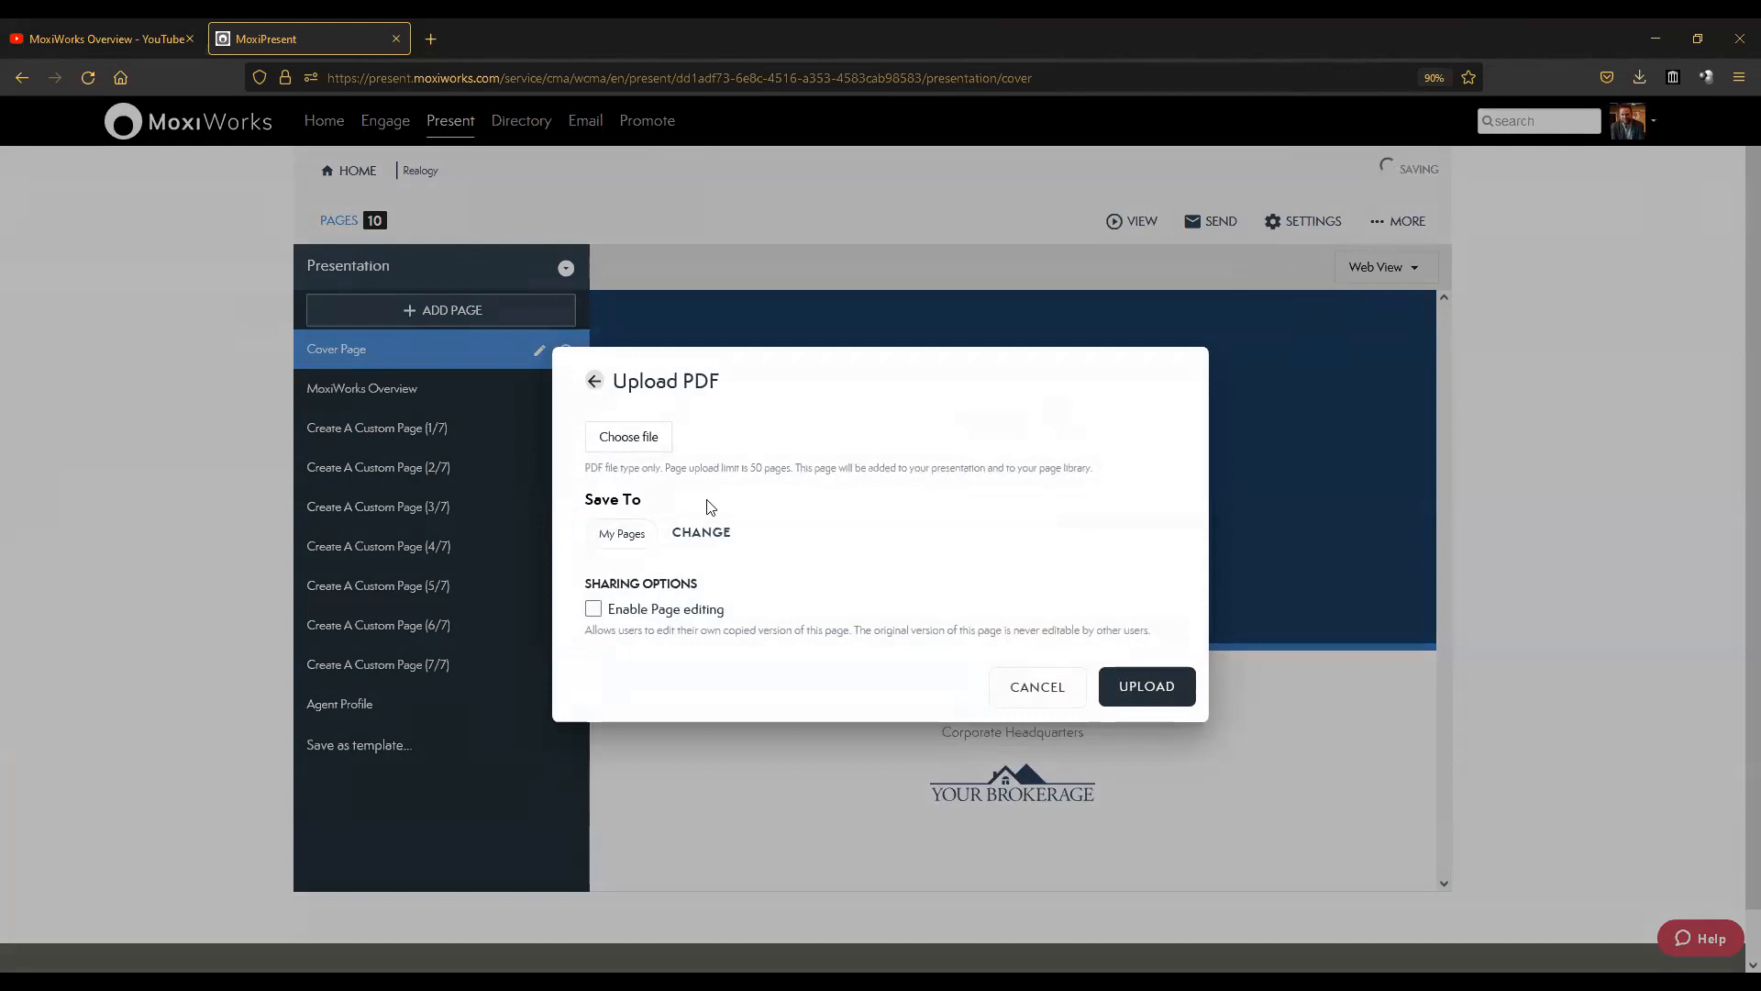
left_click(637, 439)
double_click(492, 244)
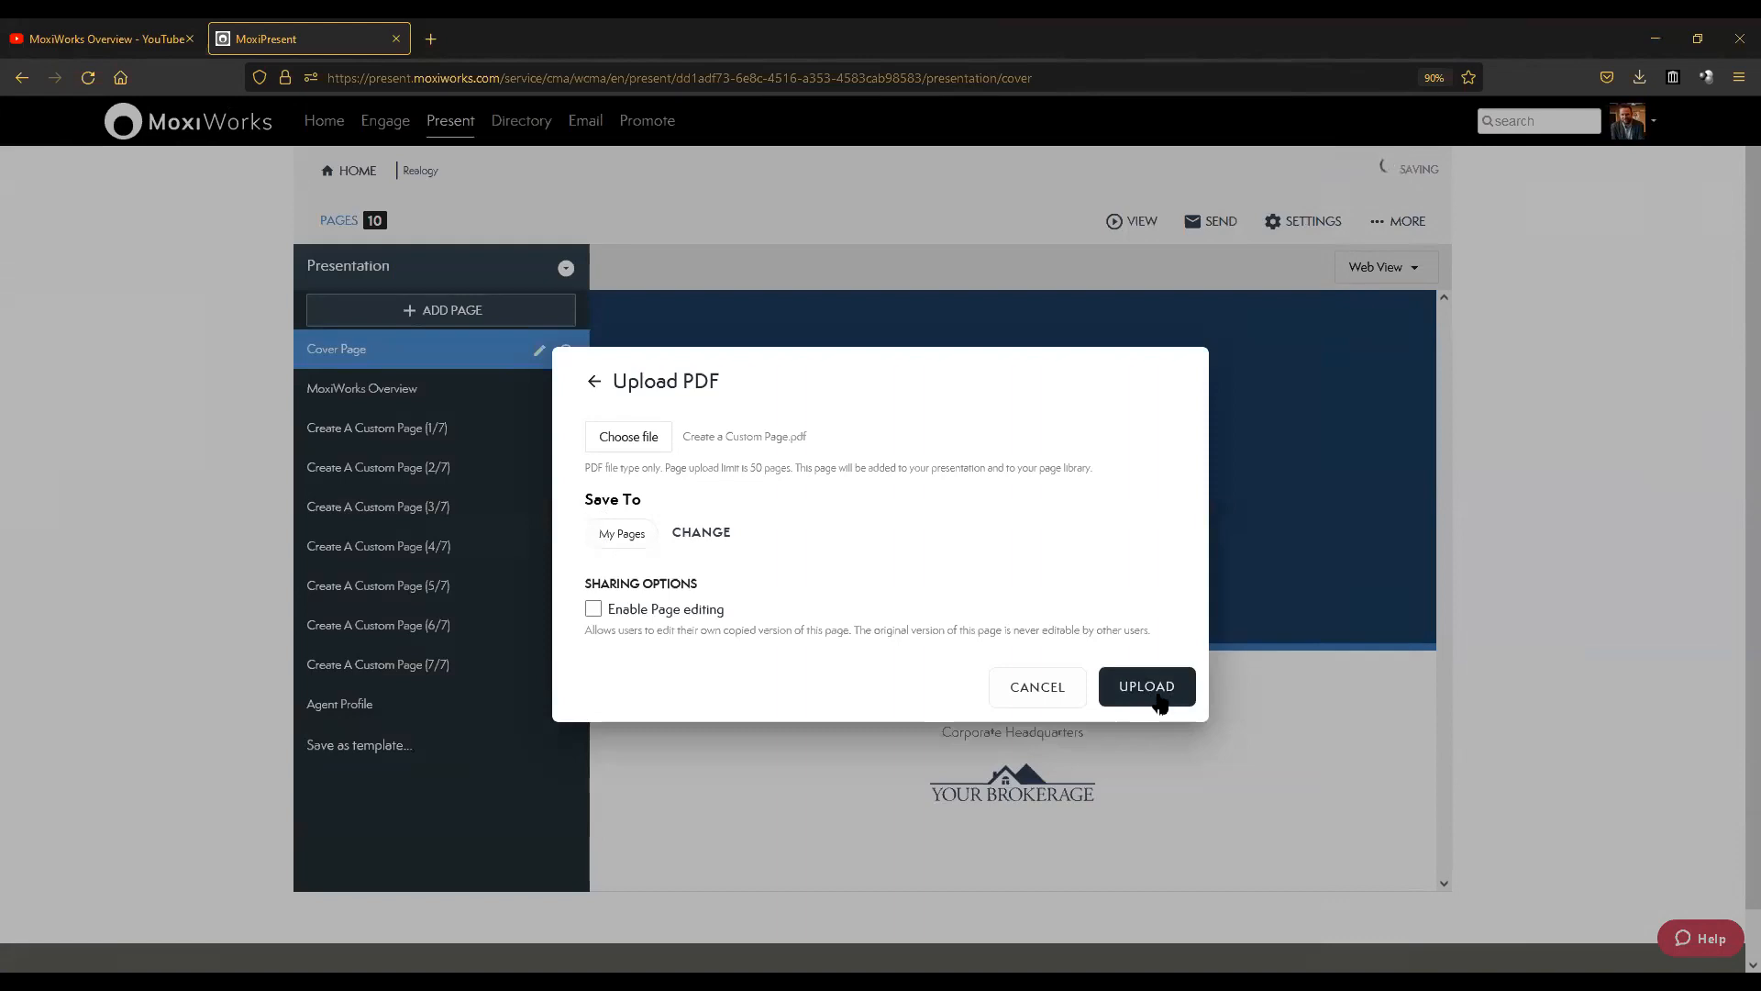
left_click(1053, 694)
Look through the presentation's uploaded PDF pages from Create A Custom Page (1/7) to (6/7).
left_click(326, 435)
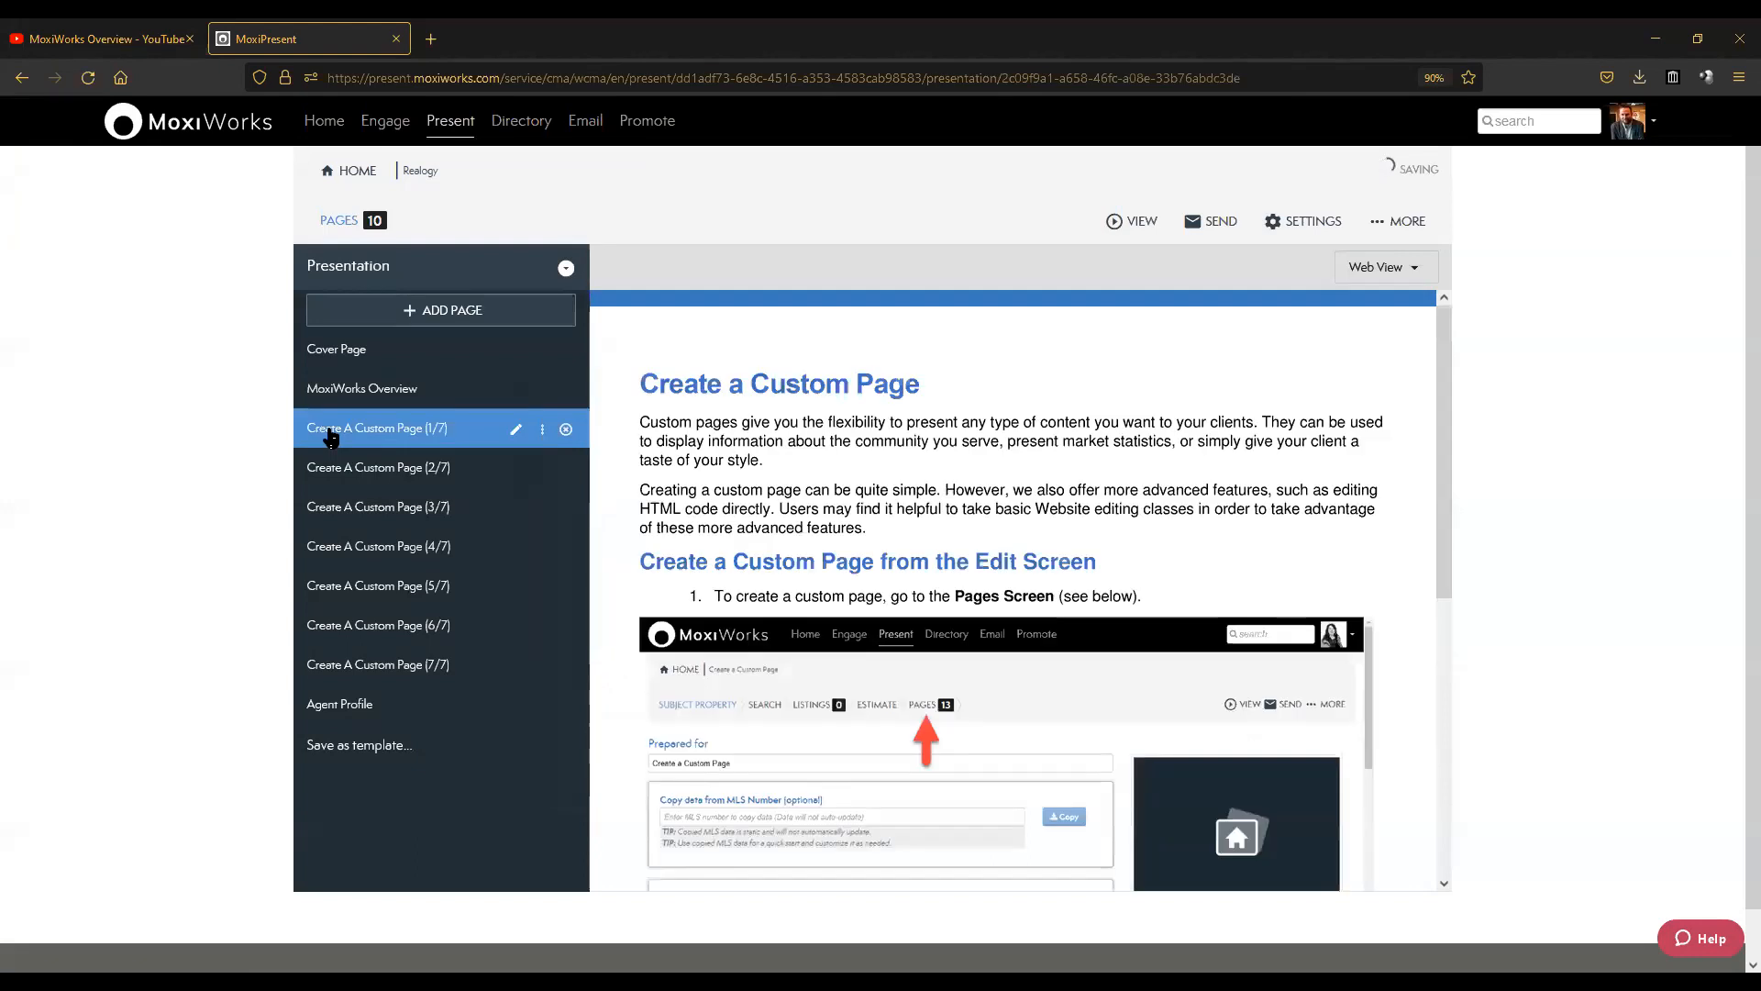
left_click(371, 471)
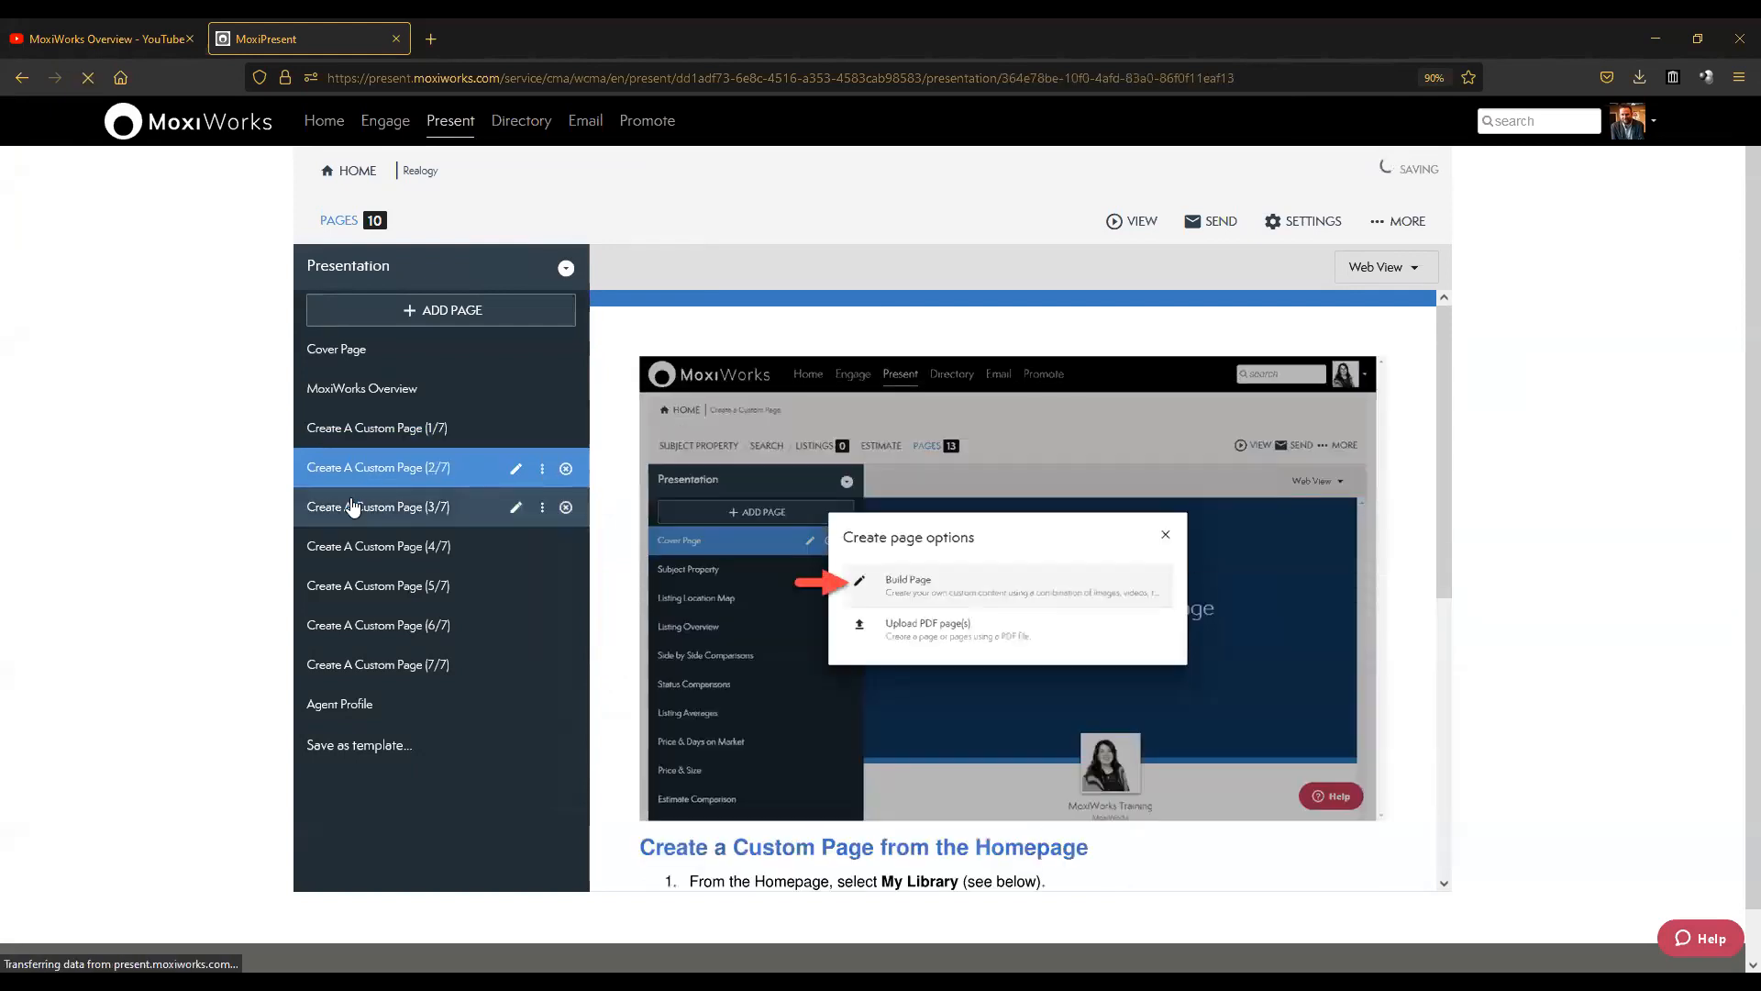
left_click(355, 506)
left_click(362, 558)
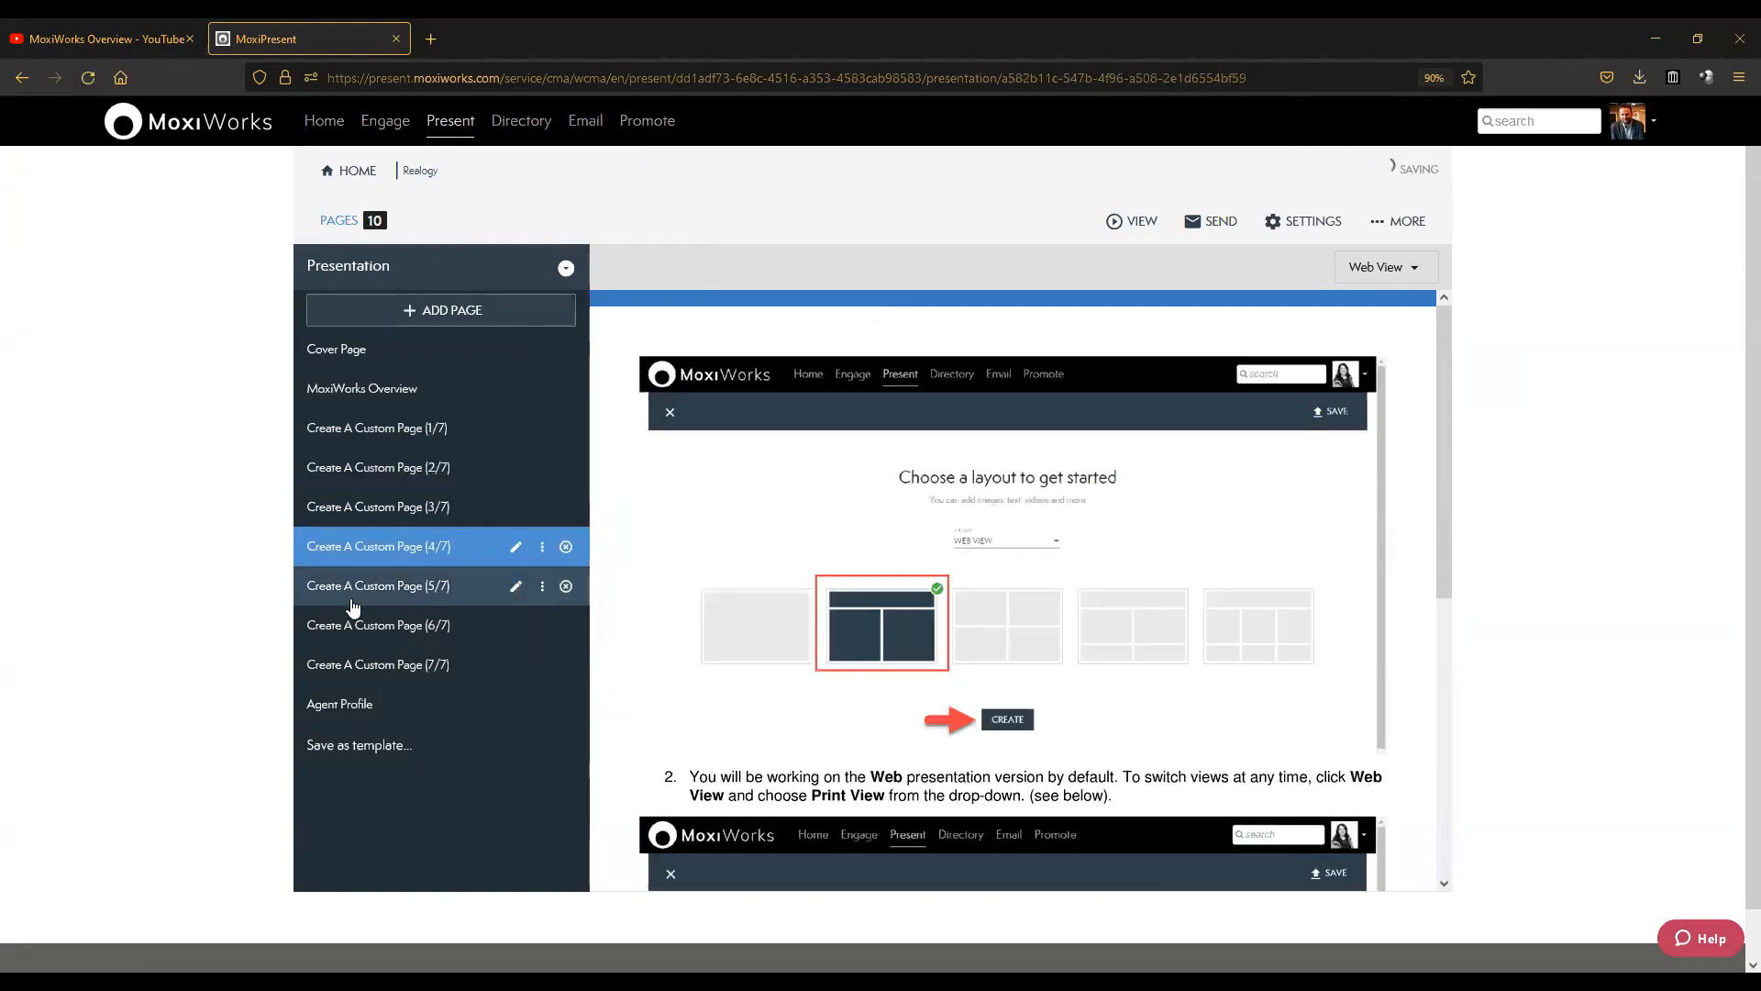
left_click(356, 591)
left_click(364, 640)
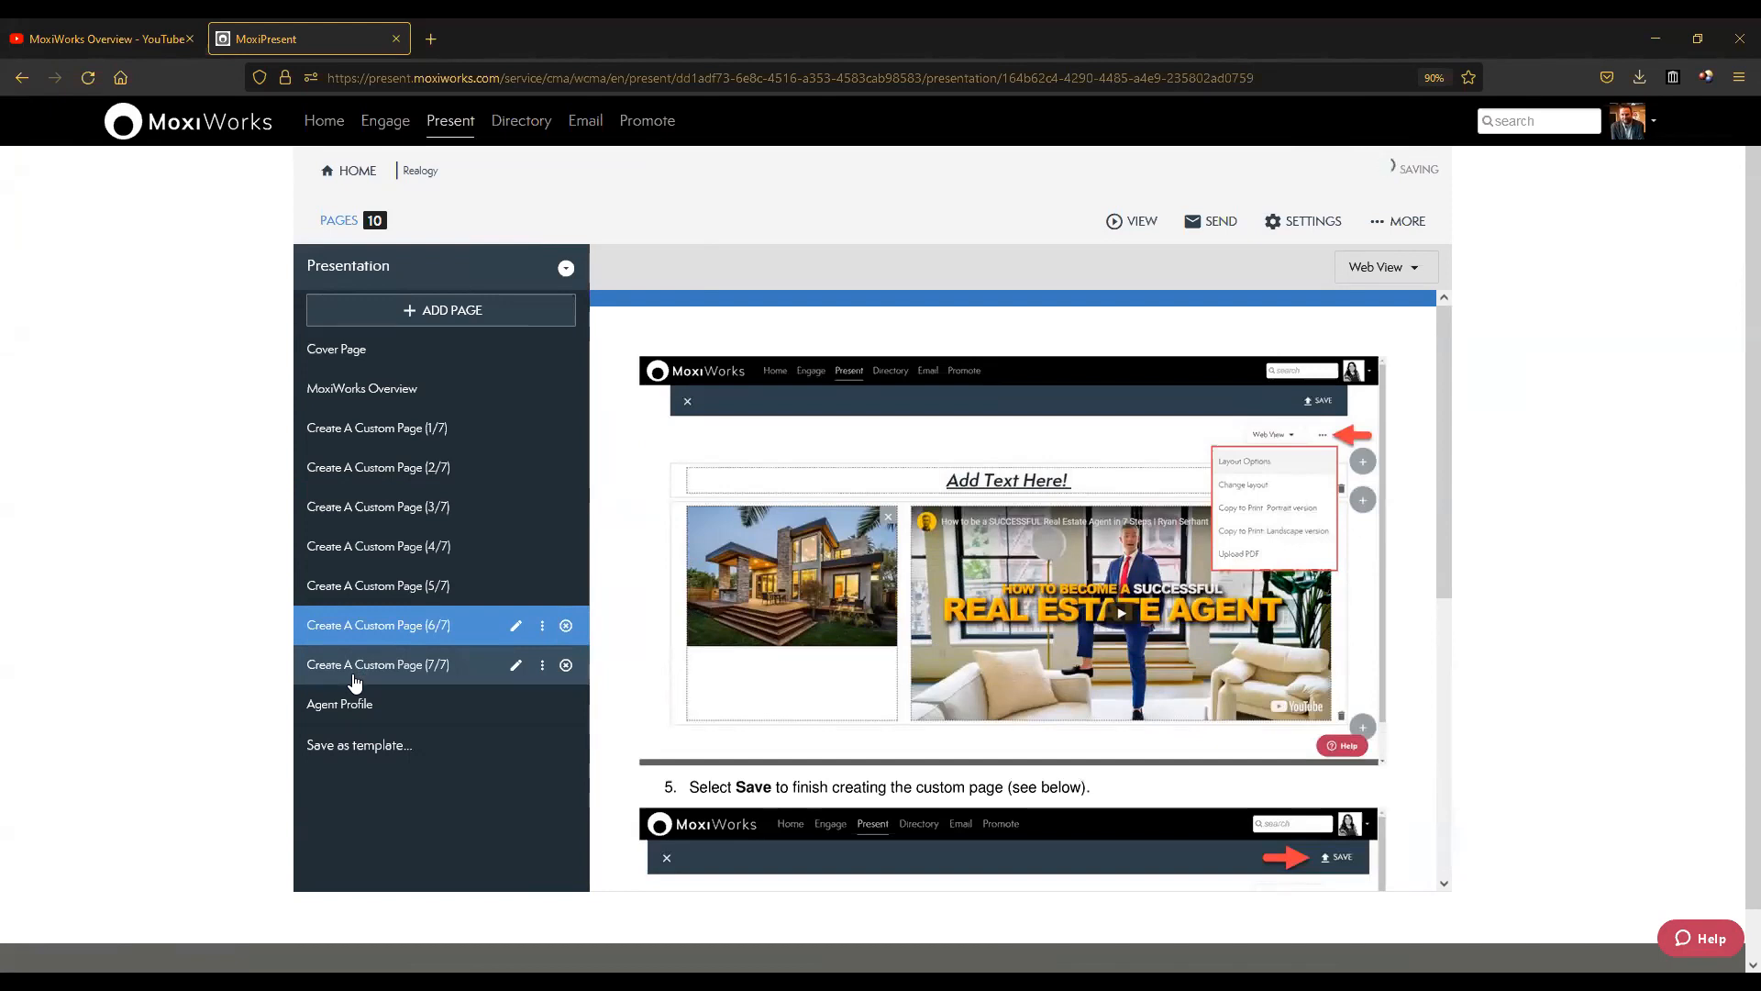
View Create A Custom Page (7/7), then move Create A Custom Page (5/7) up to sit directly above (3/7) in the presentation.
left_click(355, 681)
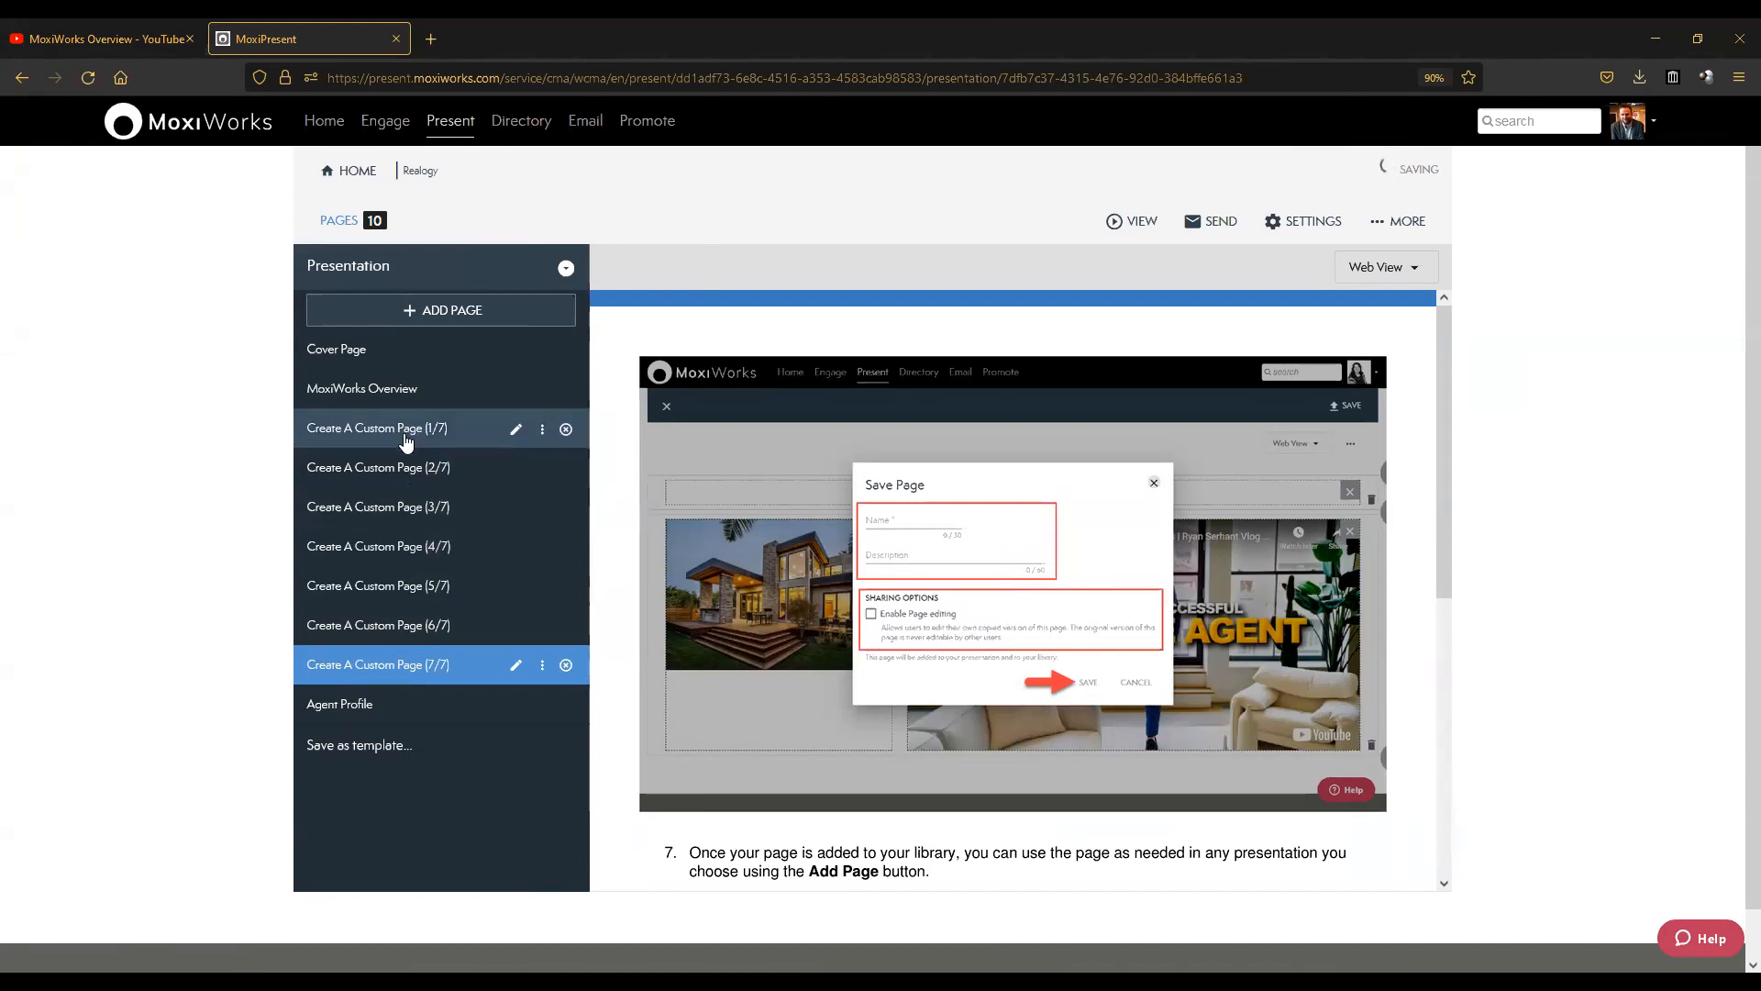
left_click(414, 593)
left_click_drag(414, 592, 409, 506)
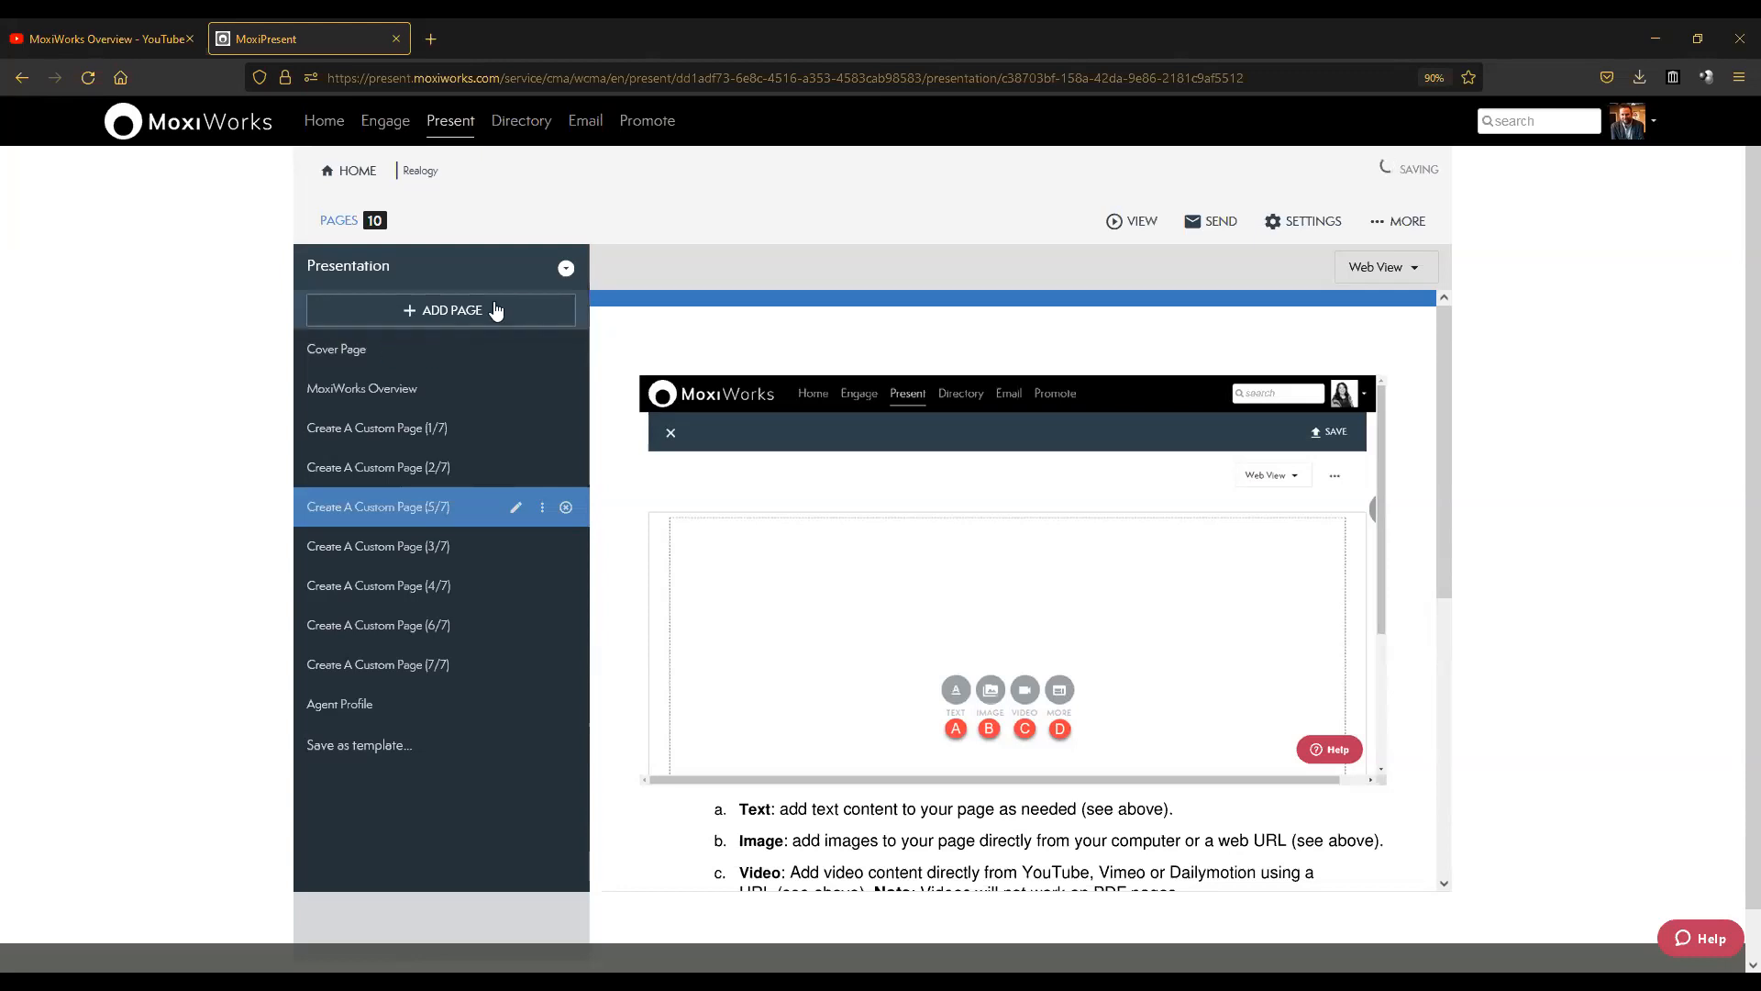
Add the Sotheby's Case Study- Results page from the My Pages library to the presentation.
left_click(447, 315)
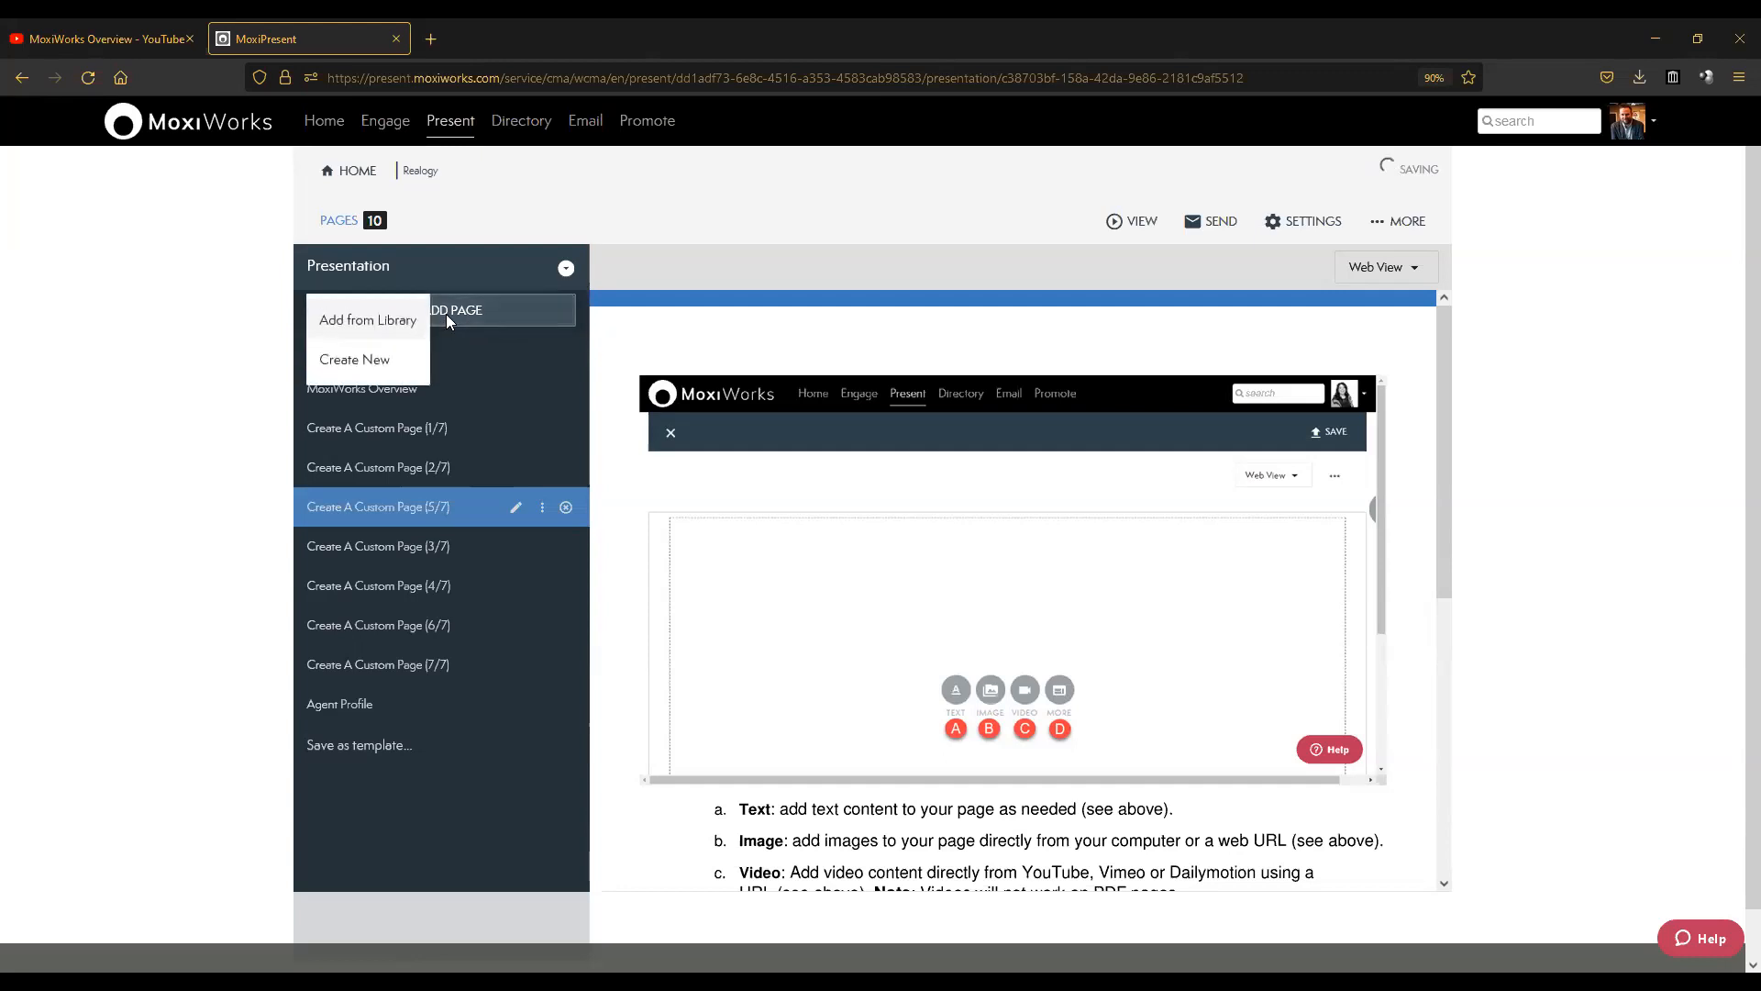
left_click(371, 330)
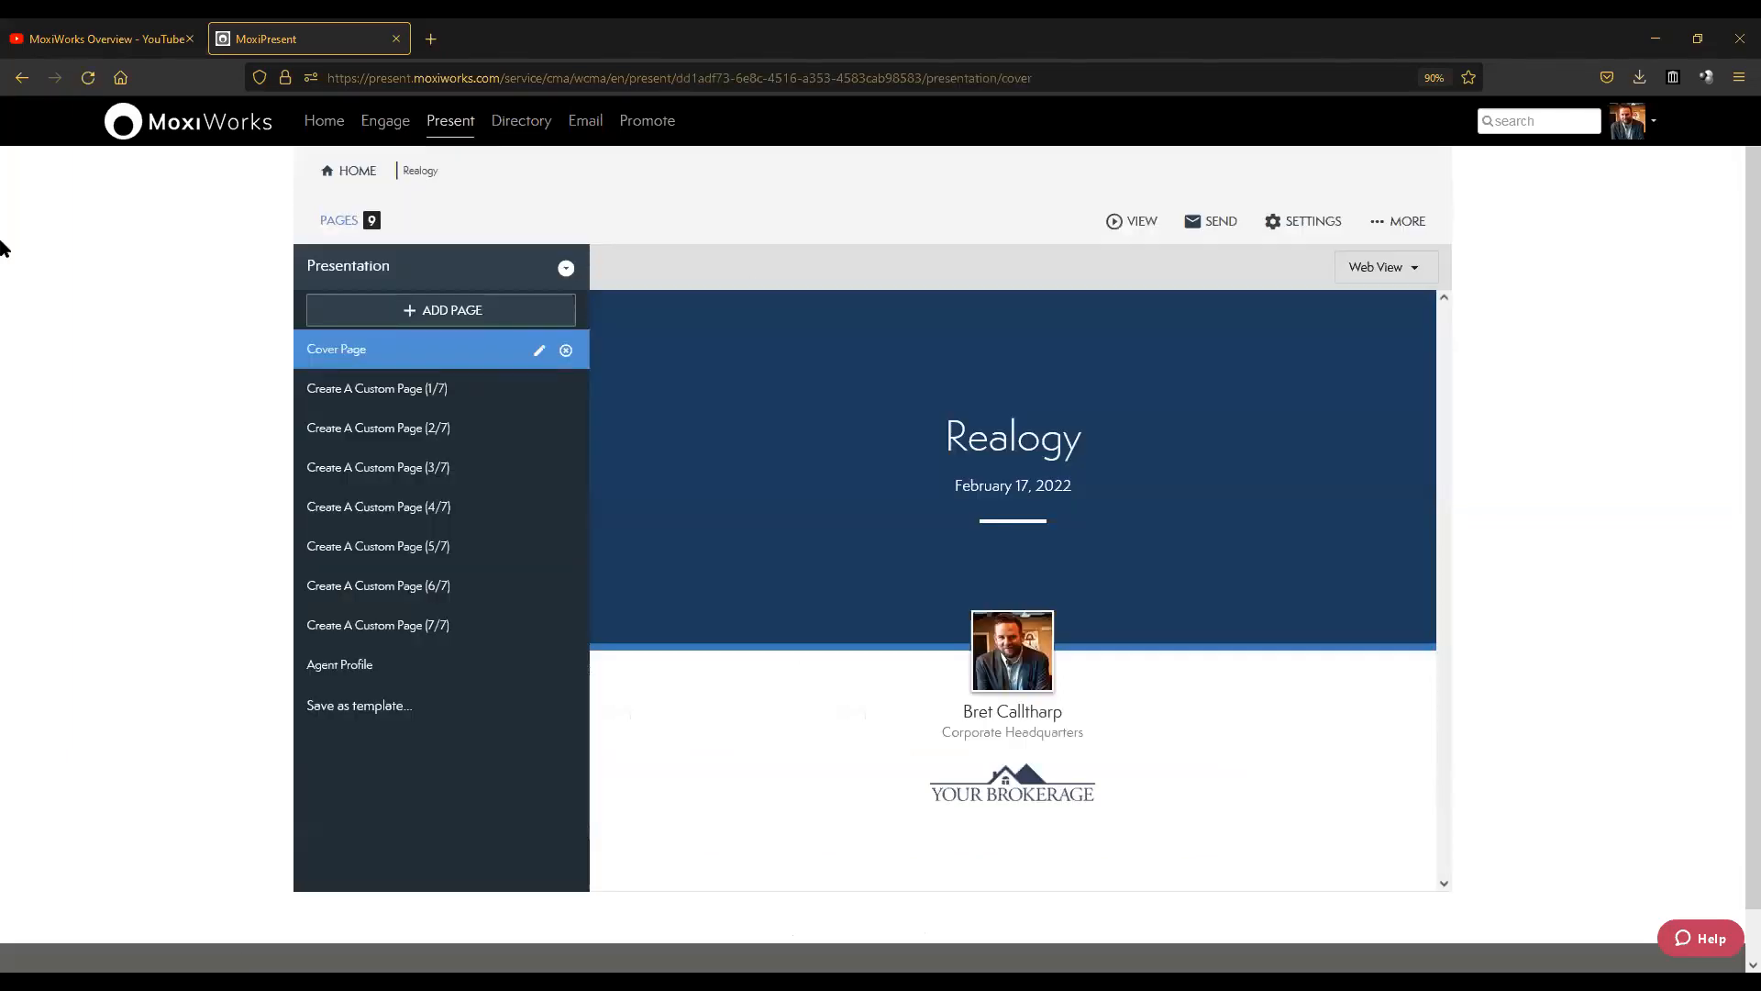
left_click(415, 312)
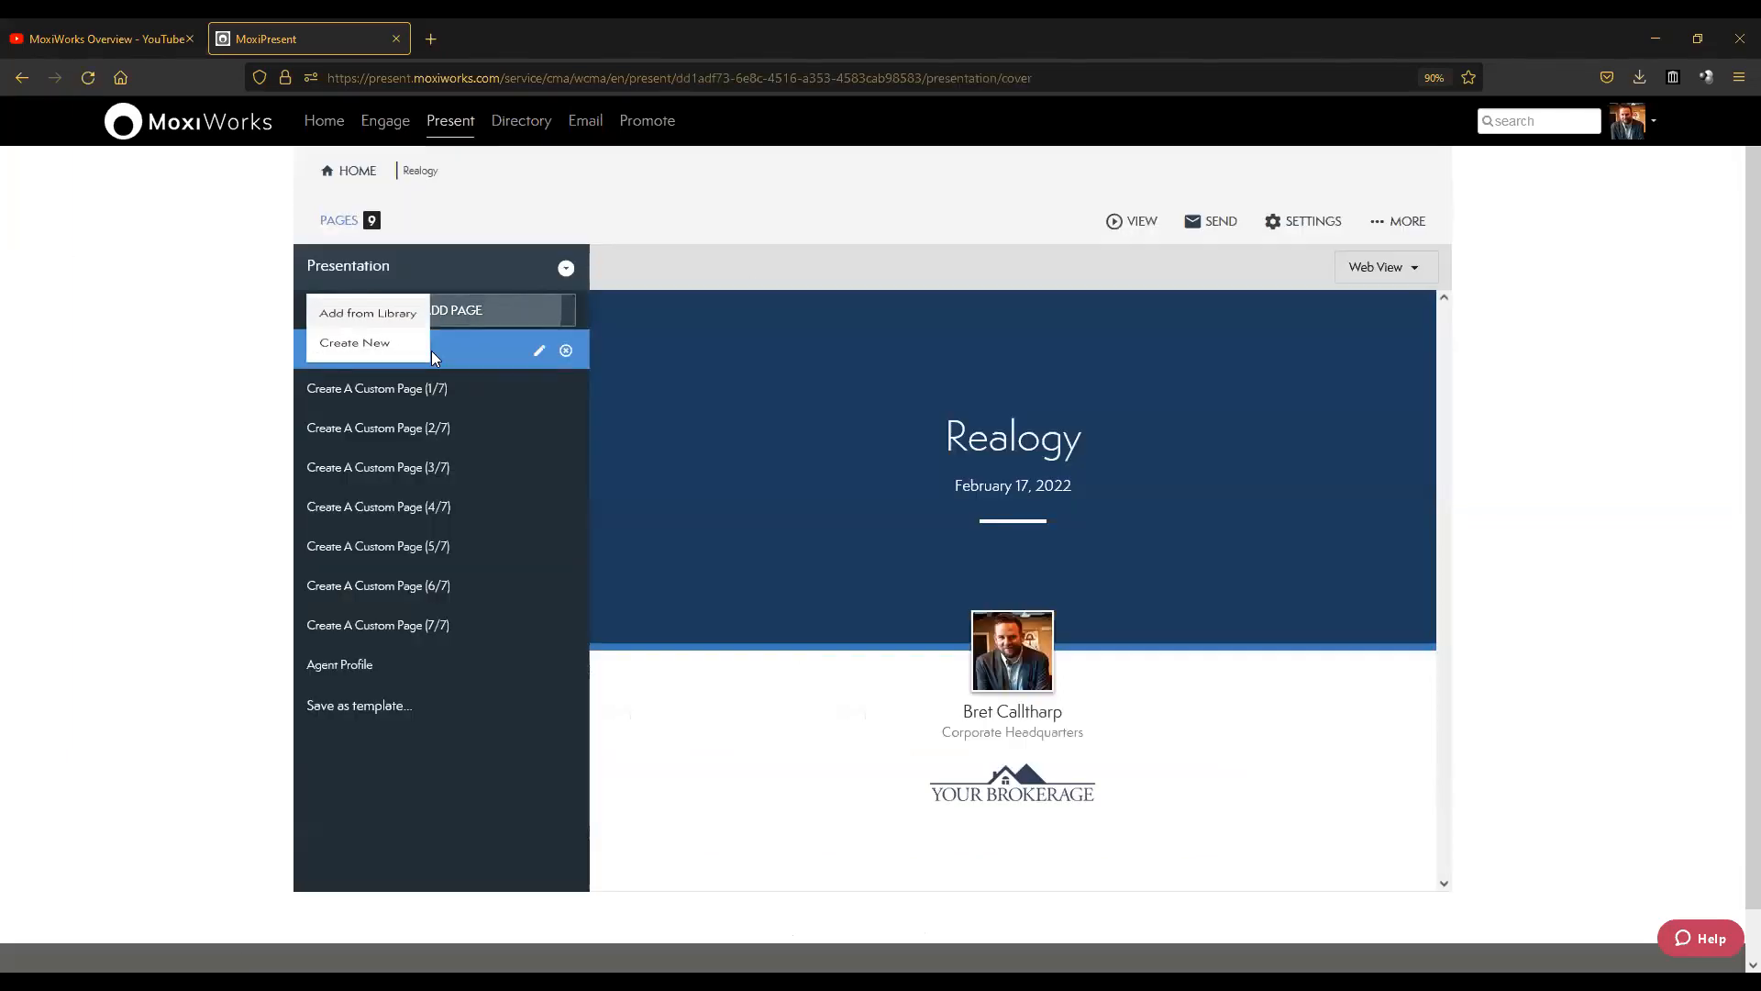
left_click(357, 327)
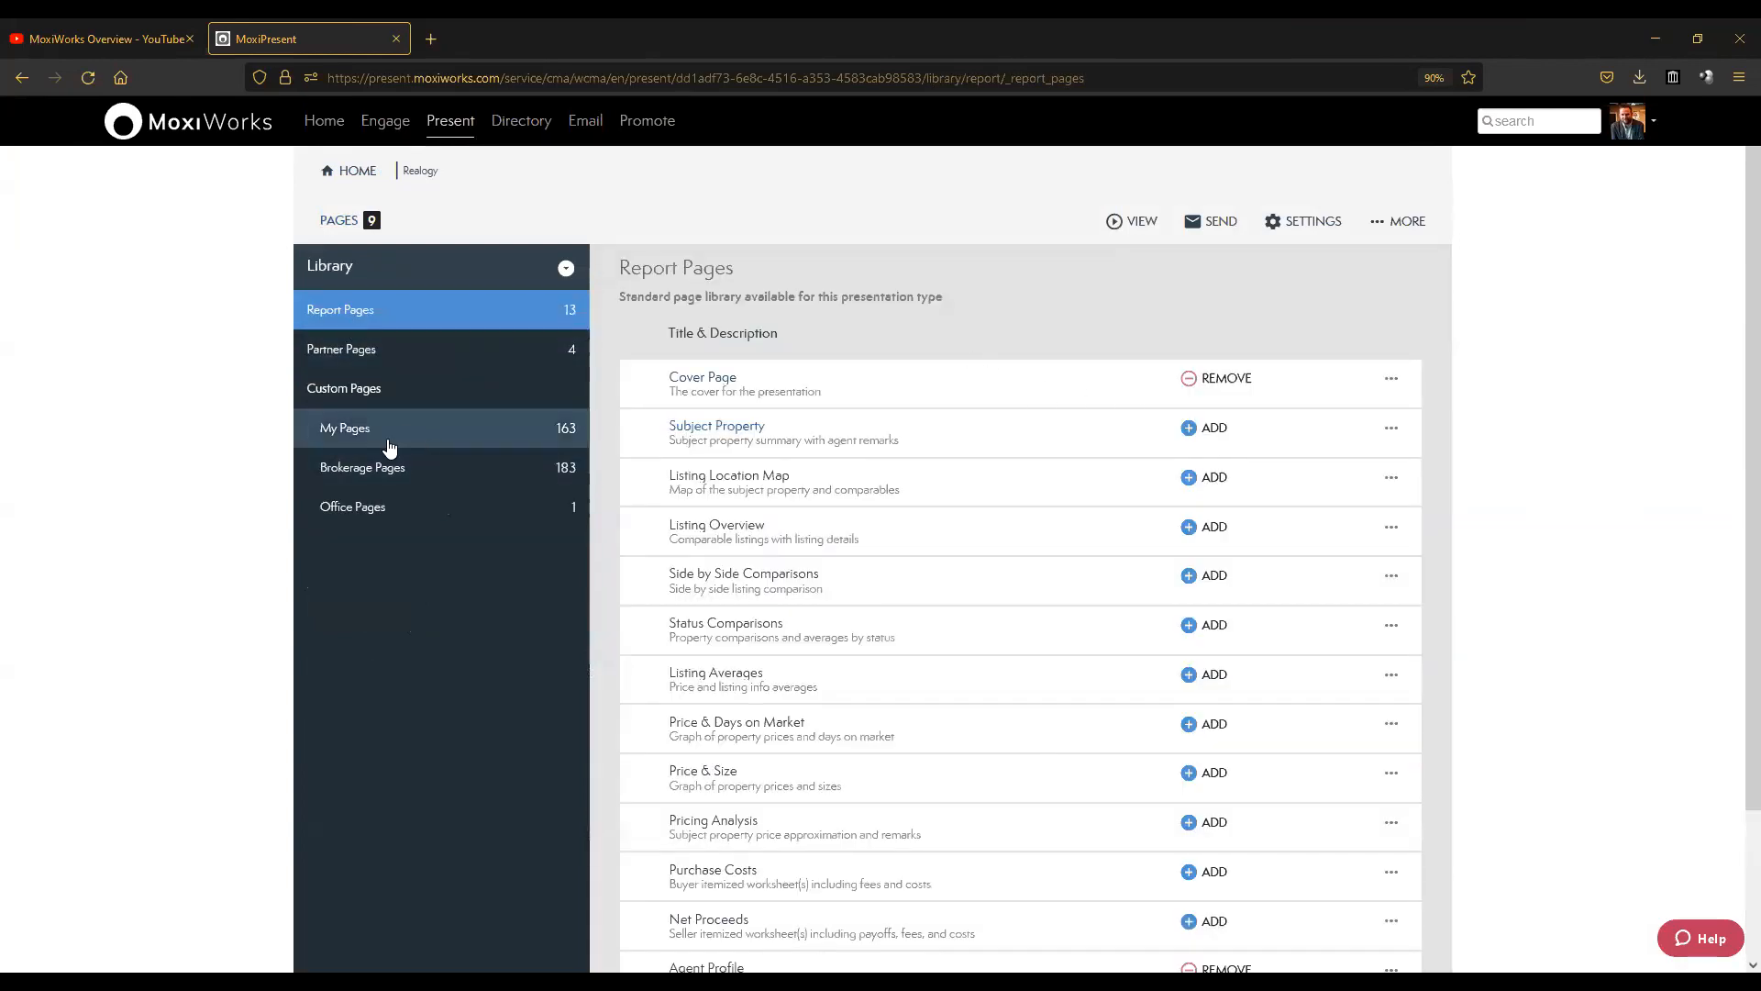
left_click(333, 438)
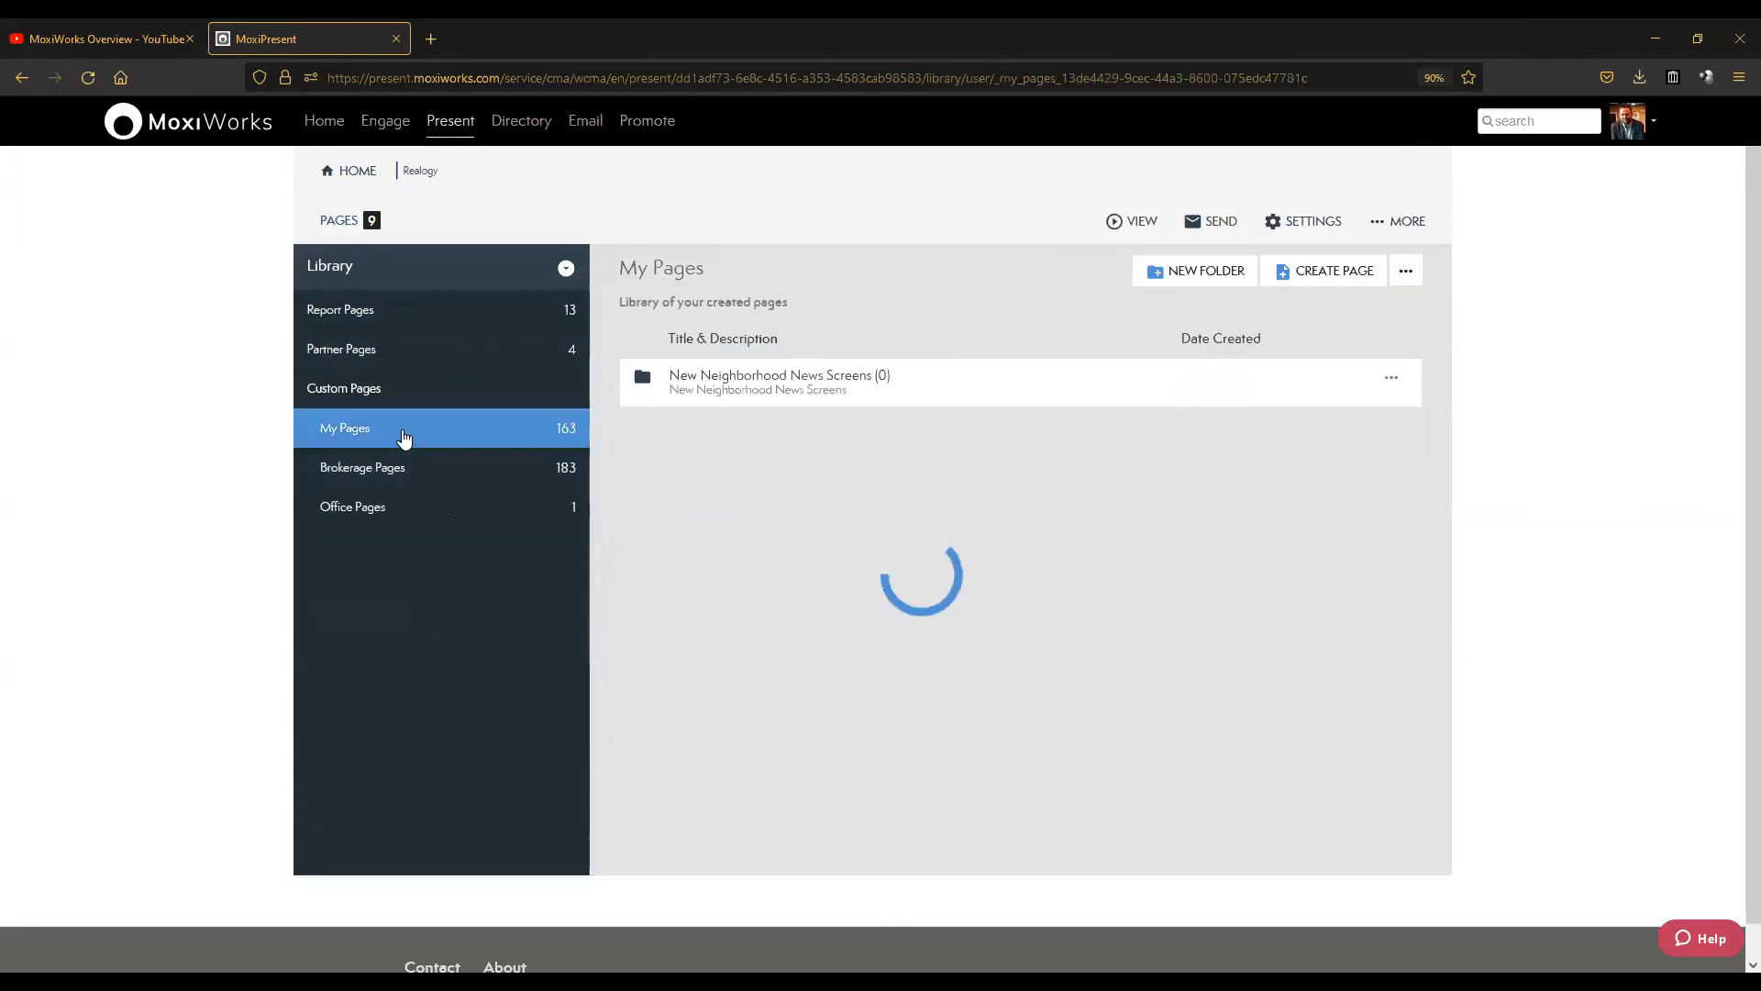
scroll(1116, 530, "down", 3)
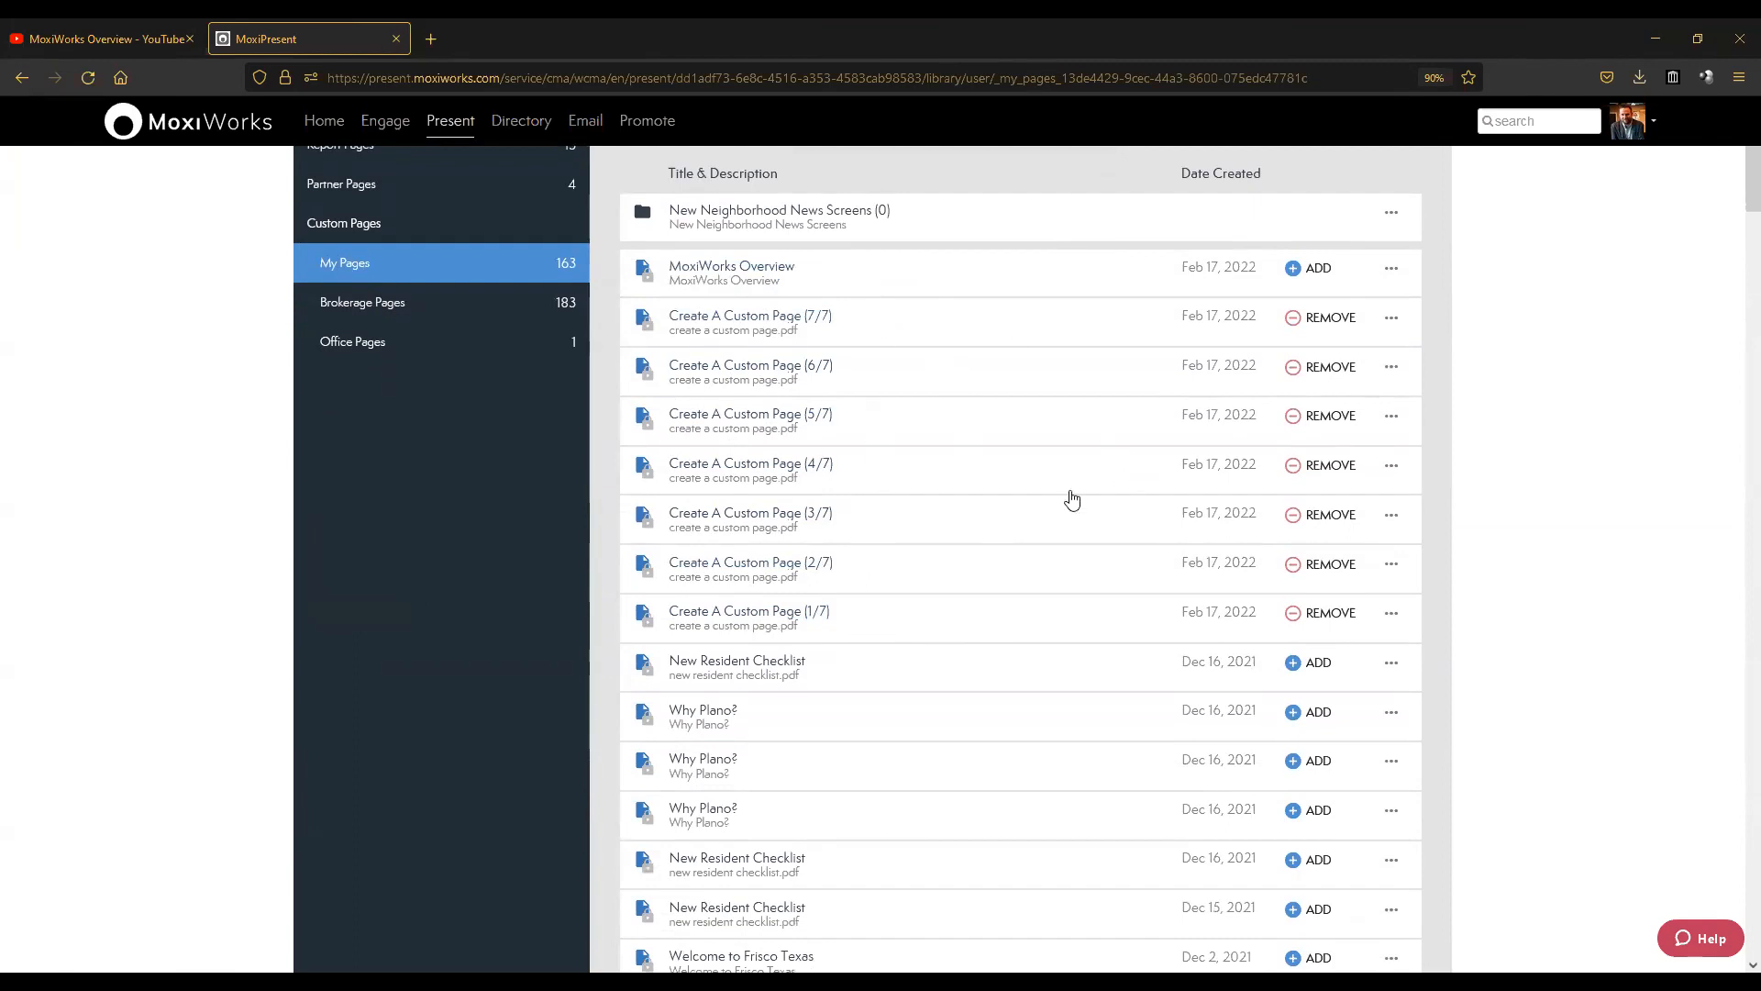
scroll(1080, 511, "down", 5)
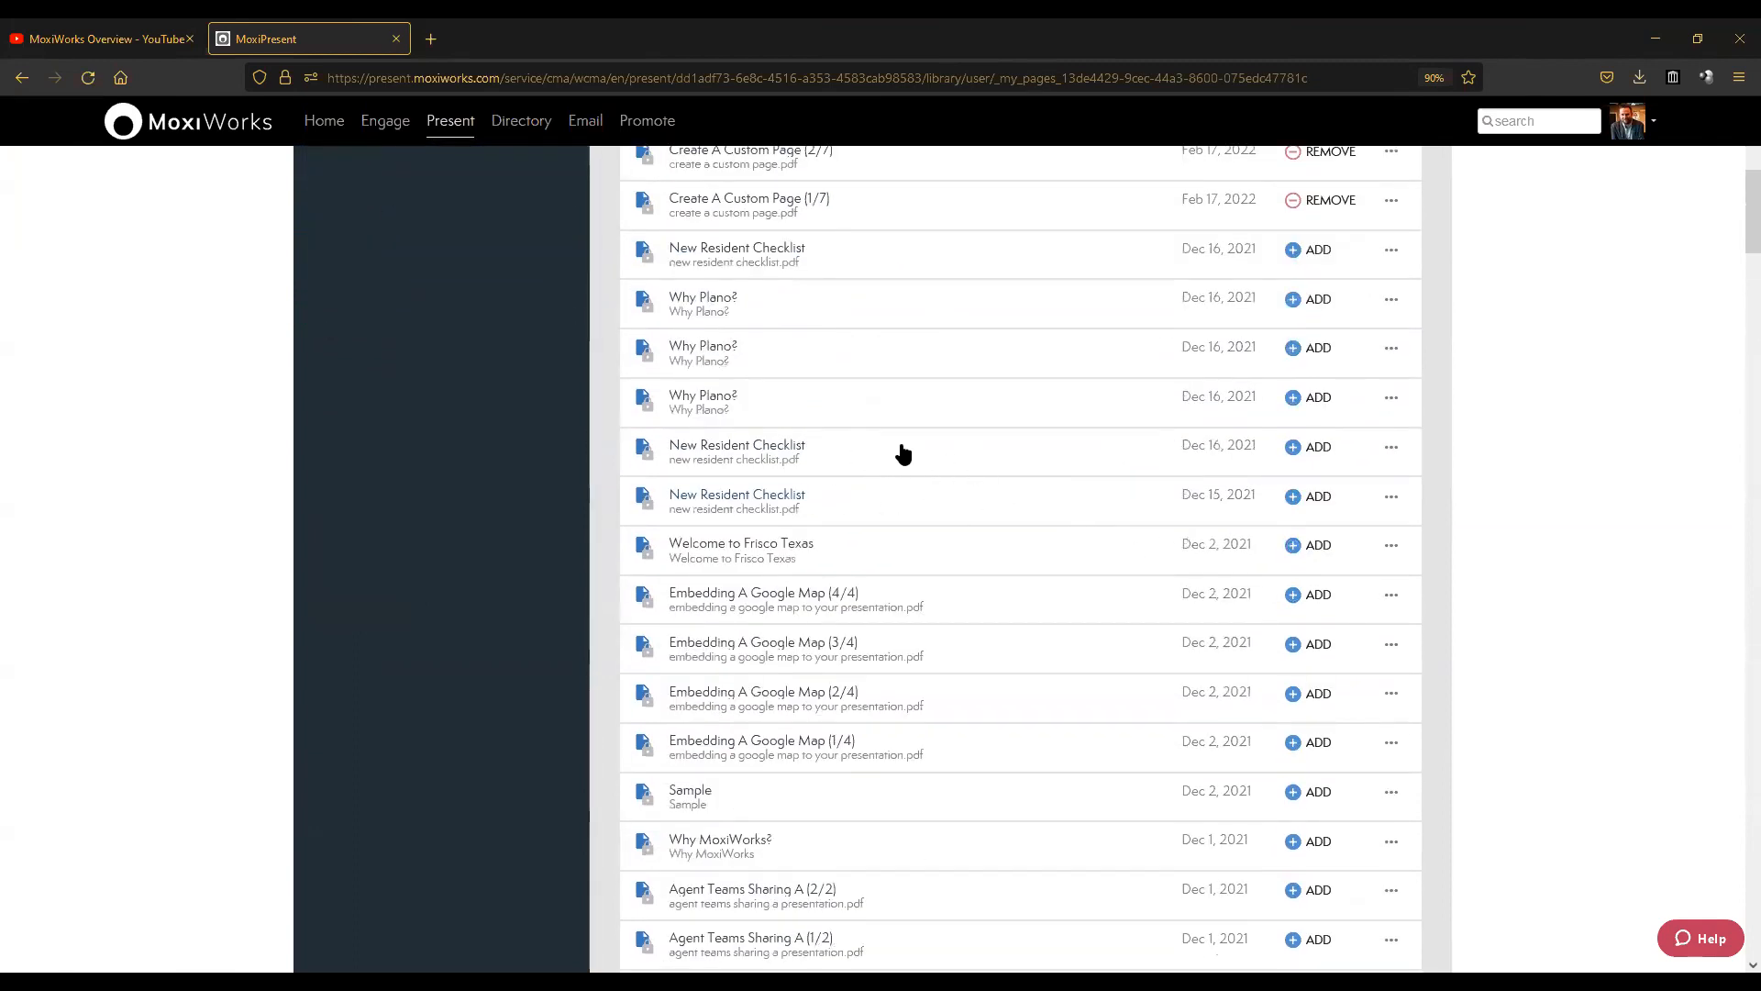
scroll(1022, 464, "down", 4)
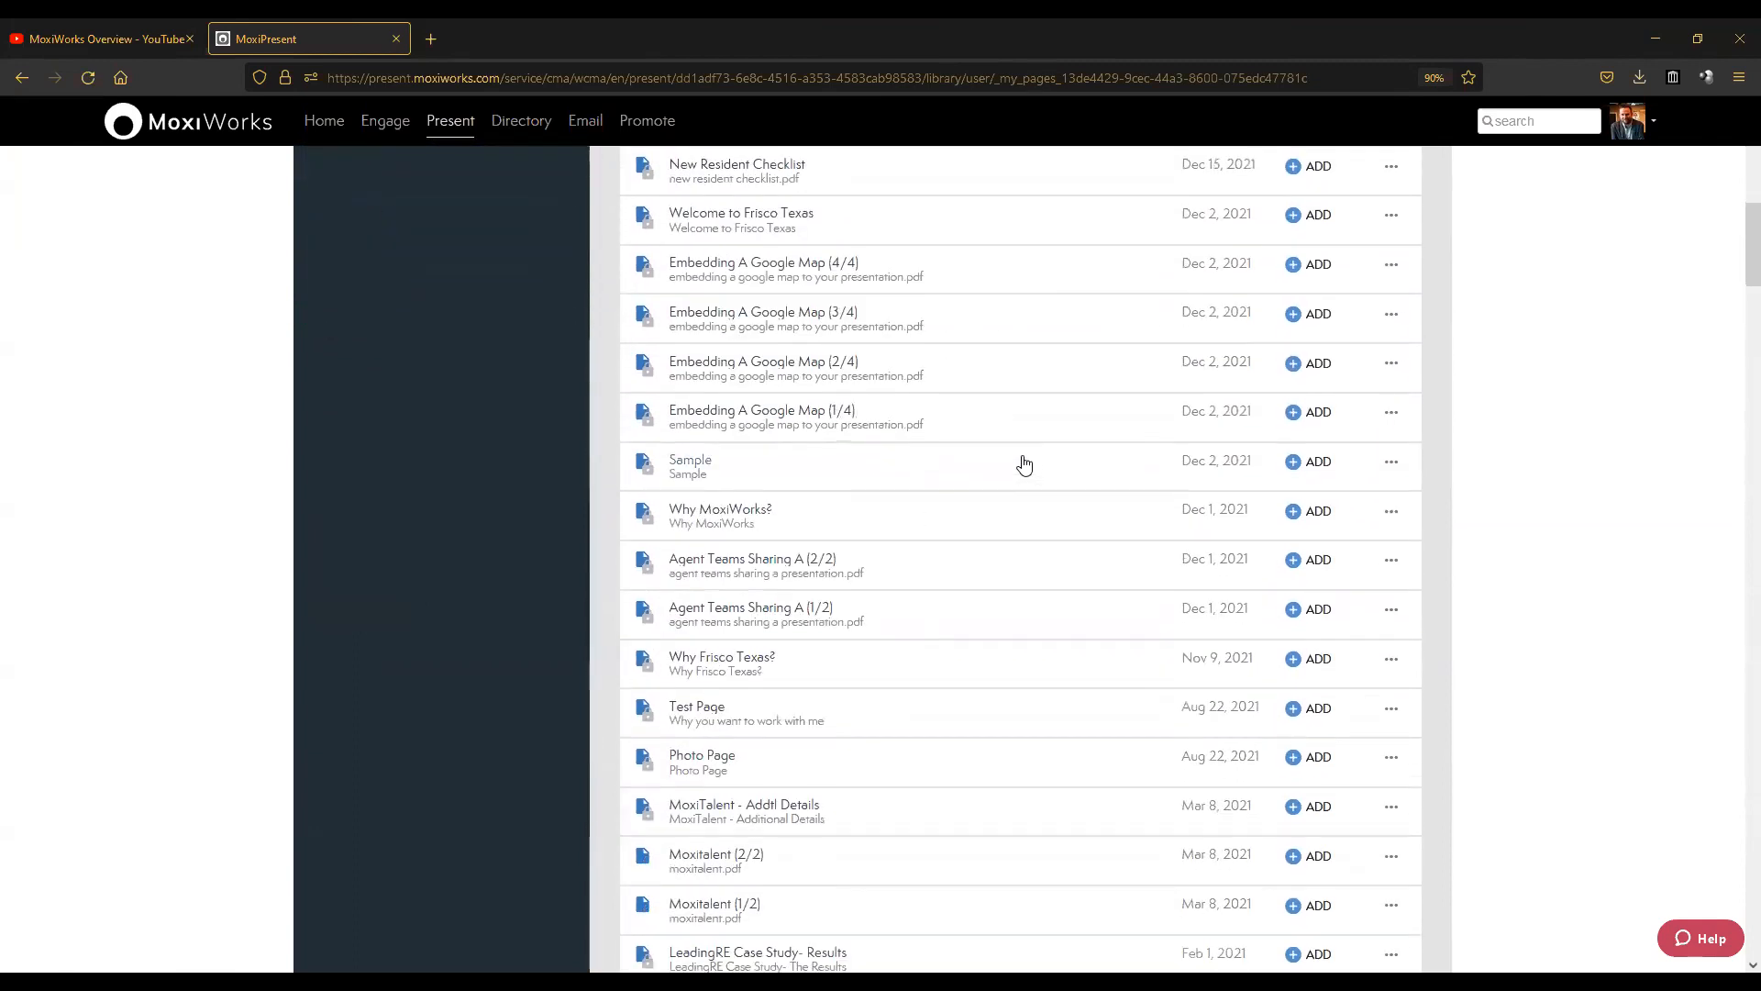
scroll(1089, 531, "down", 6)
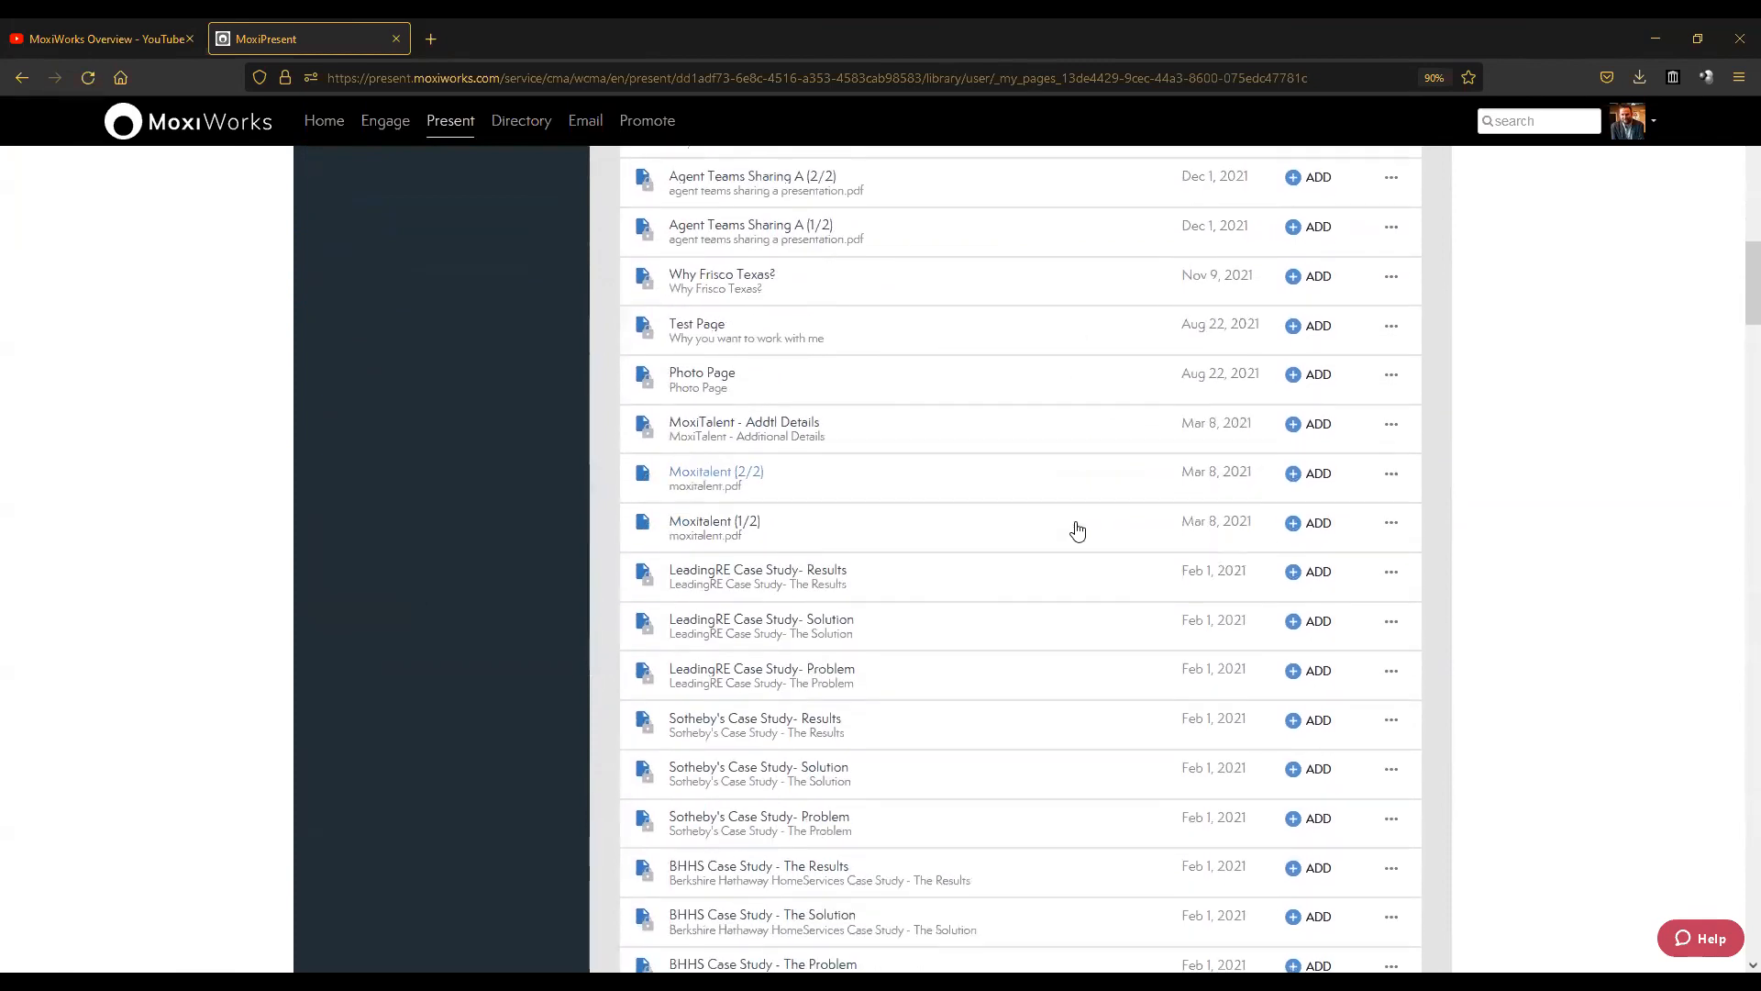
scroll(938, 470, "down", 3)
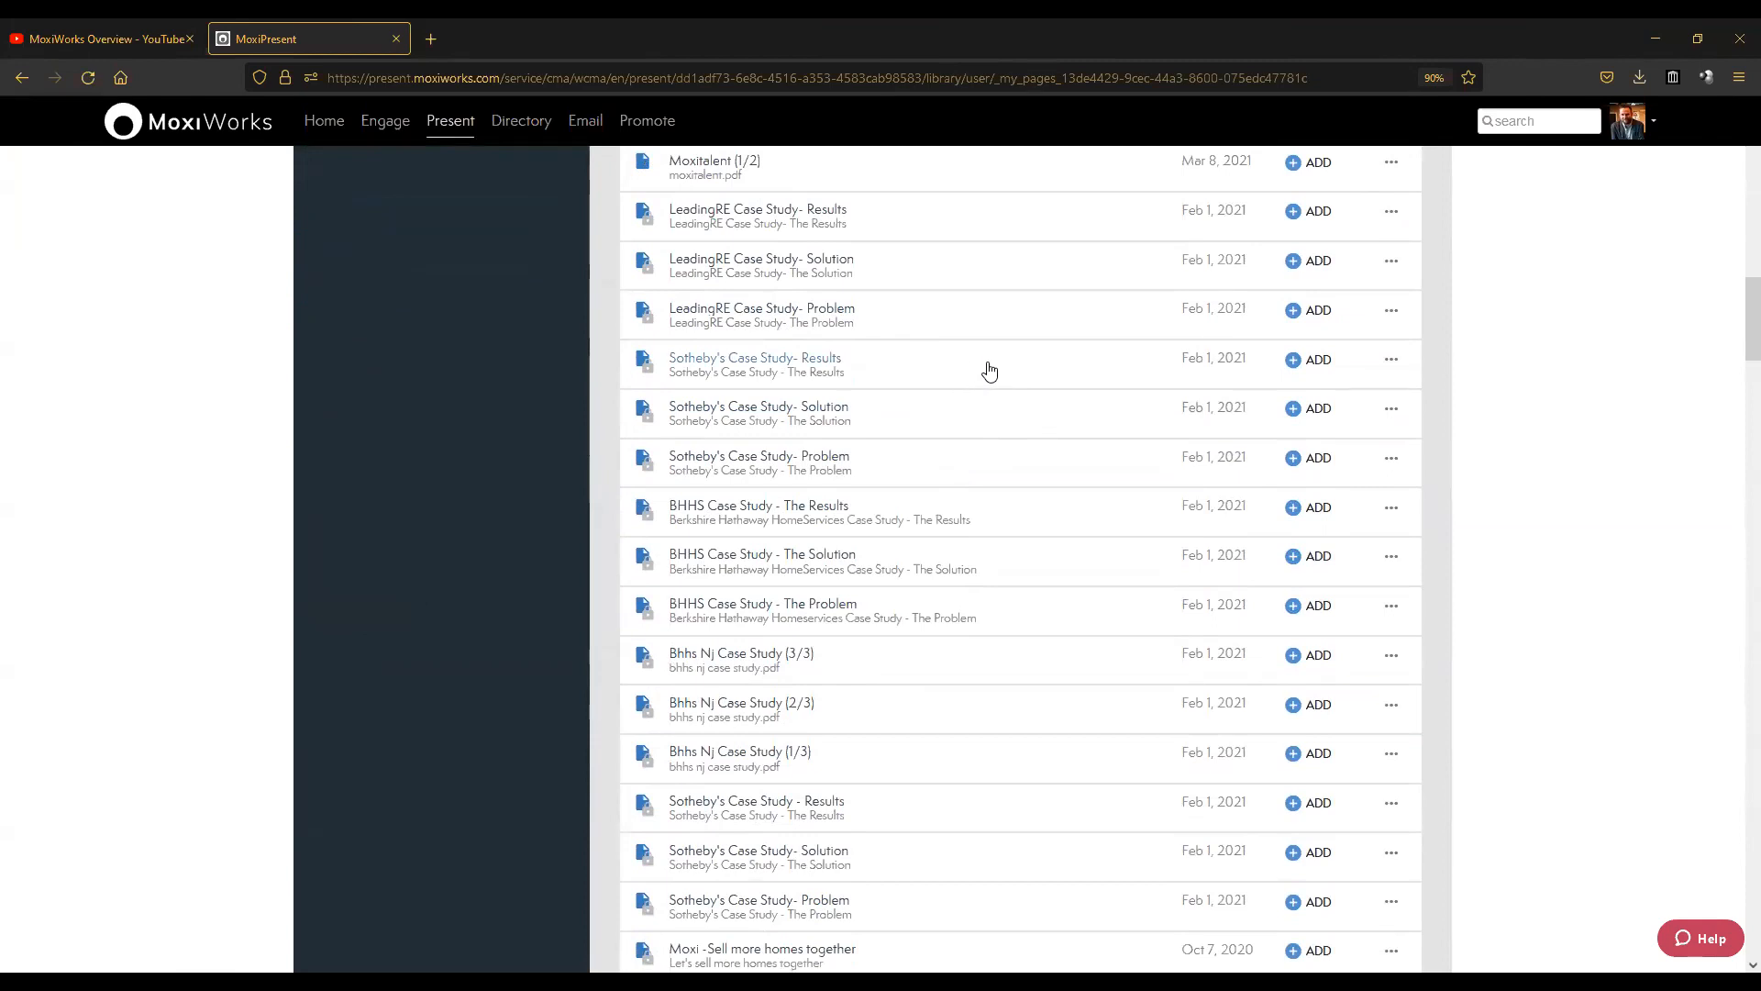
left_click(1318, 365)
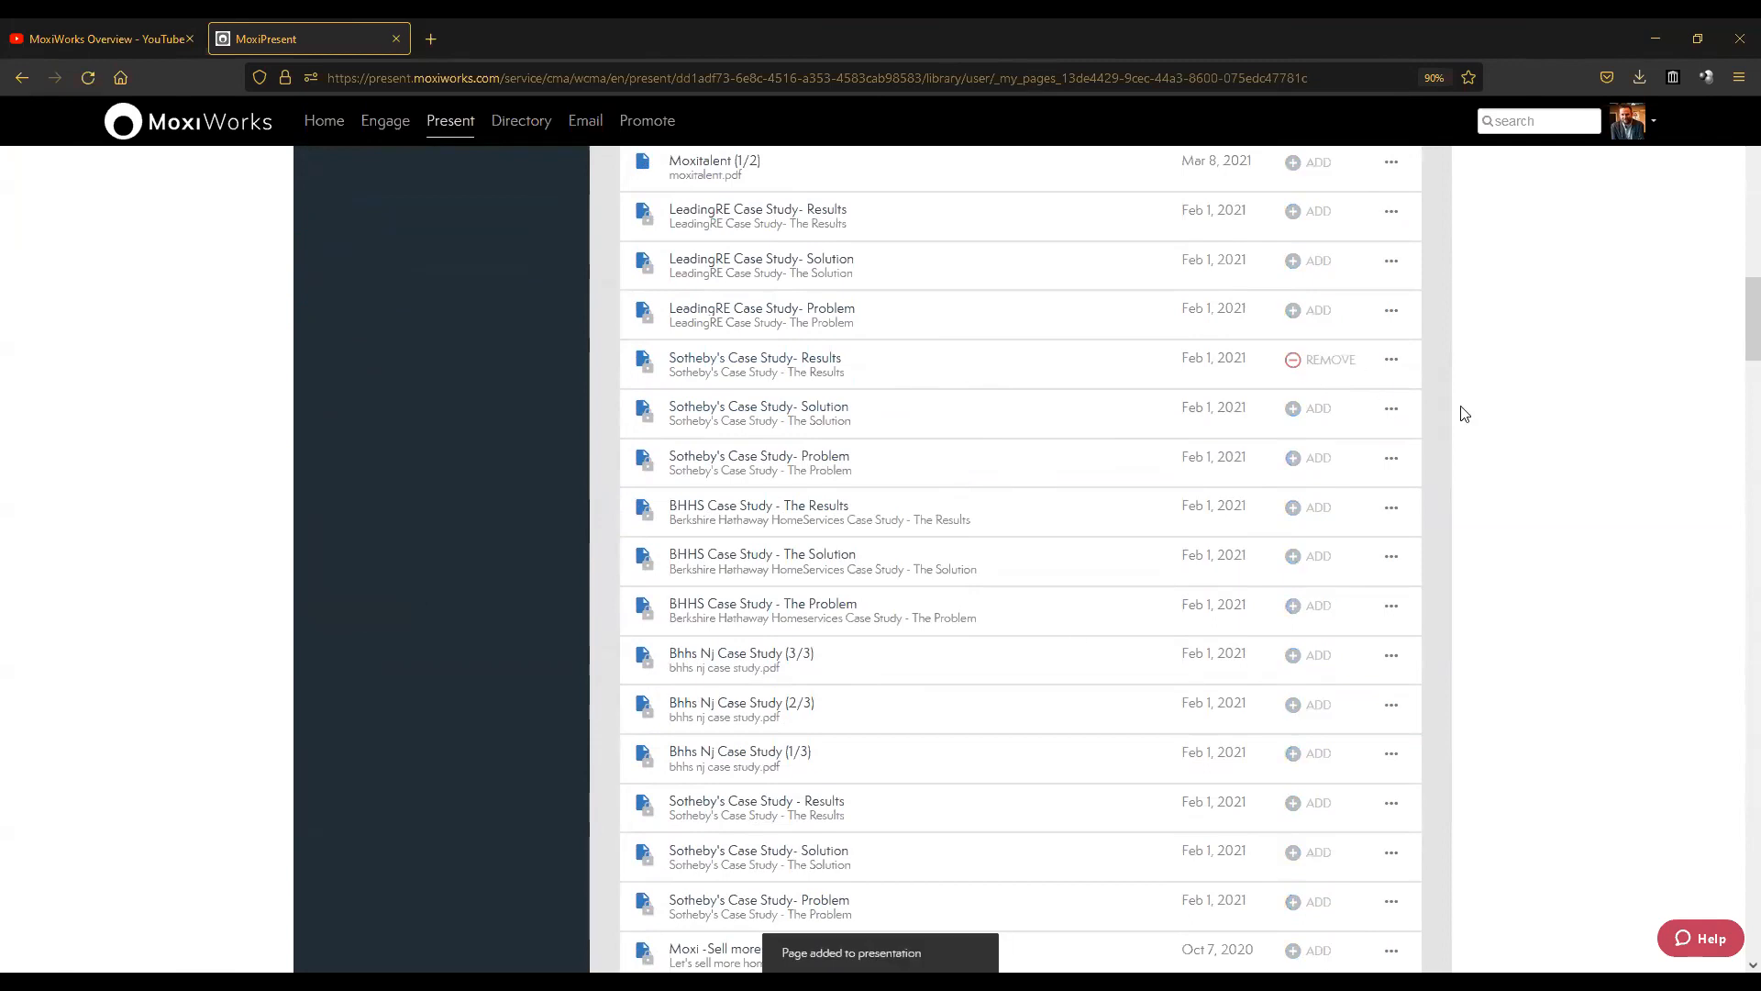
Review the standard pages available in the Report Pages library and leave the library for the presentations home.
scroll(753, 459, "up", 15)
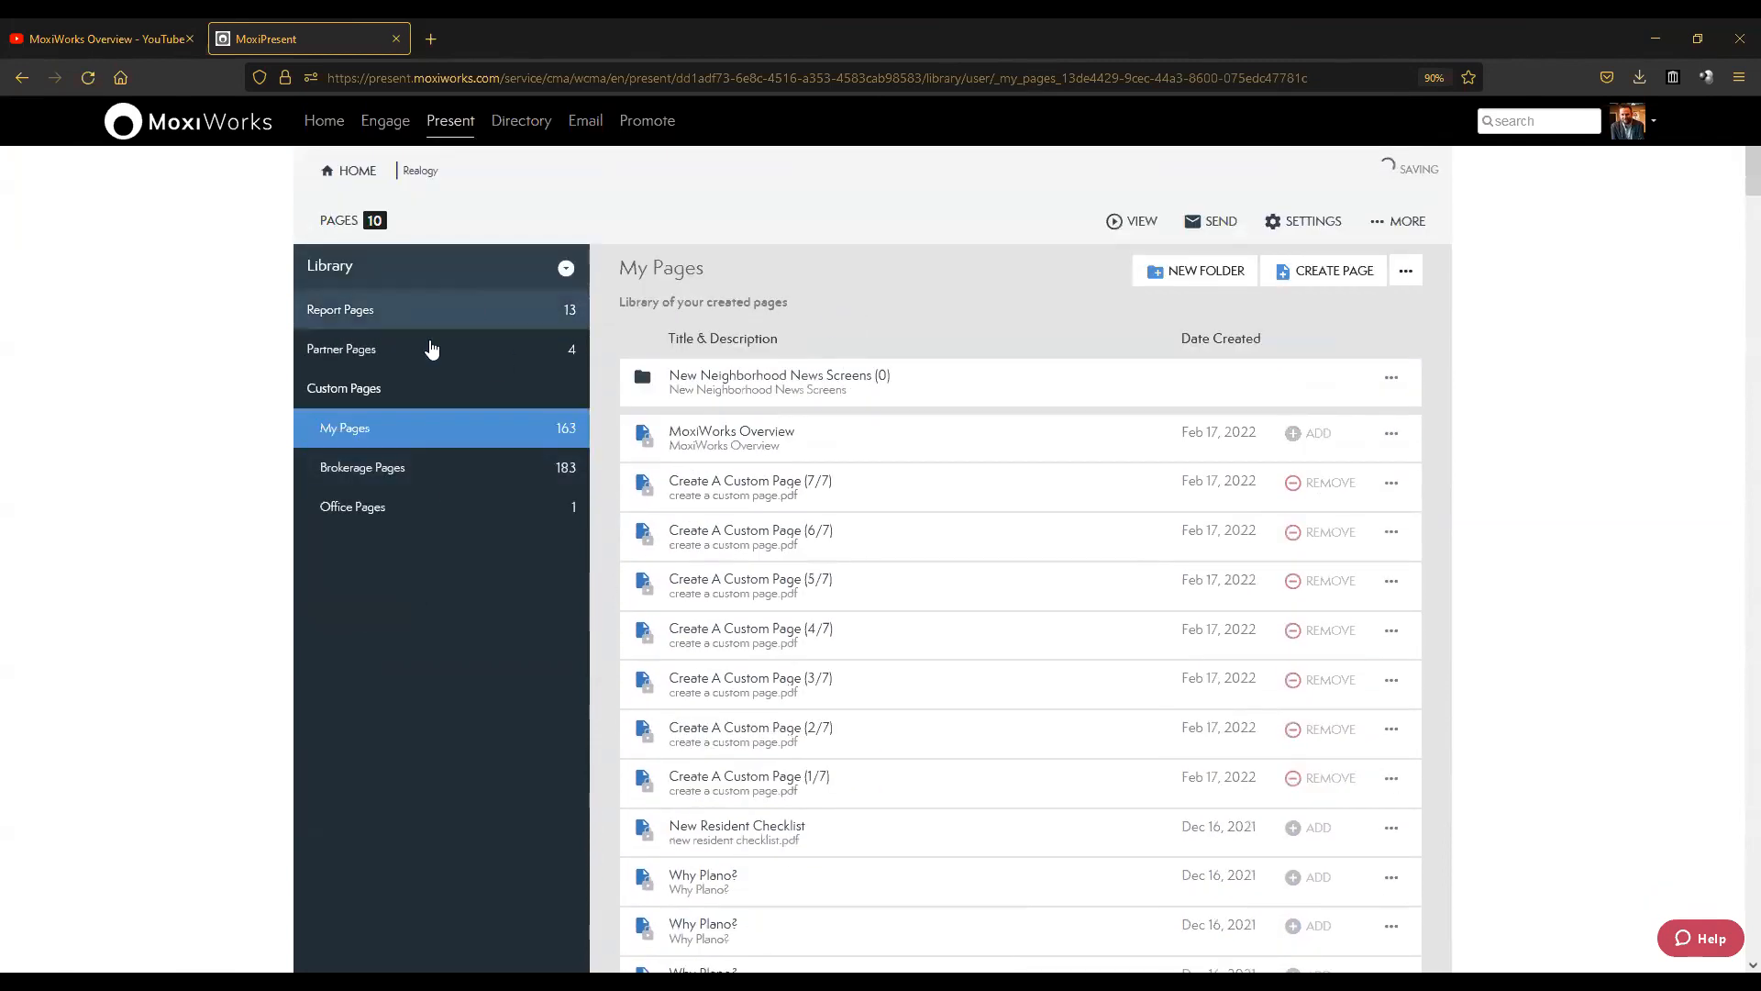
left_click(473, 318)
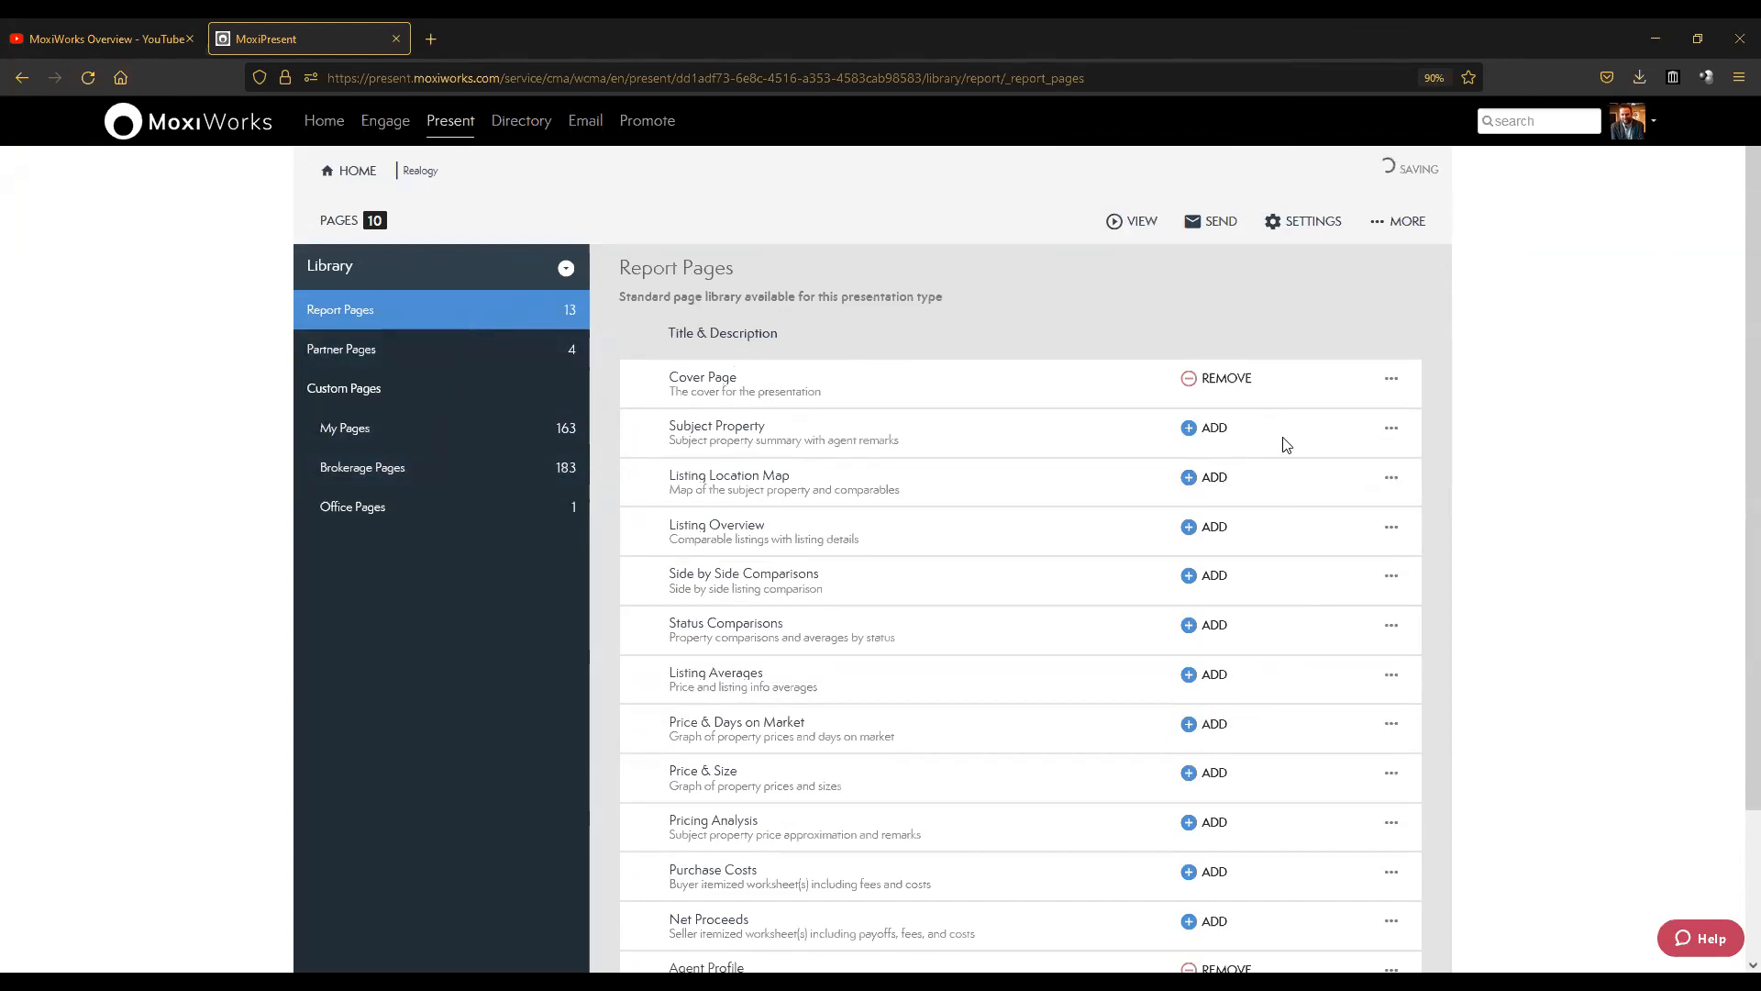
scroll(1293, 445, "down", 2)
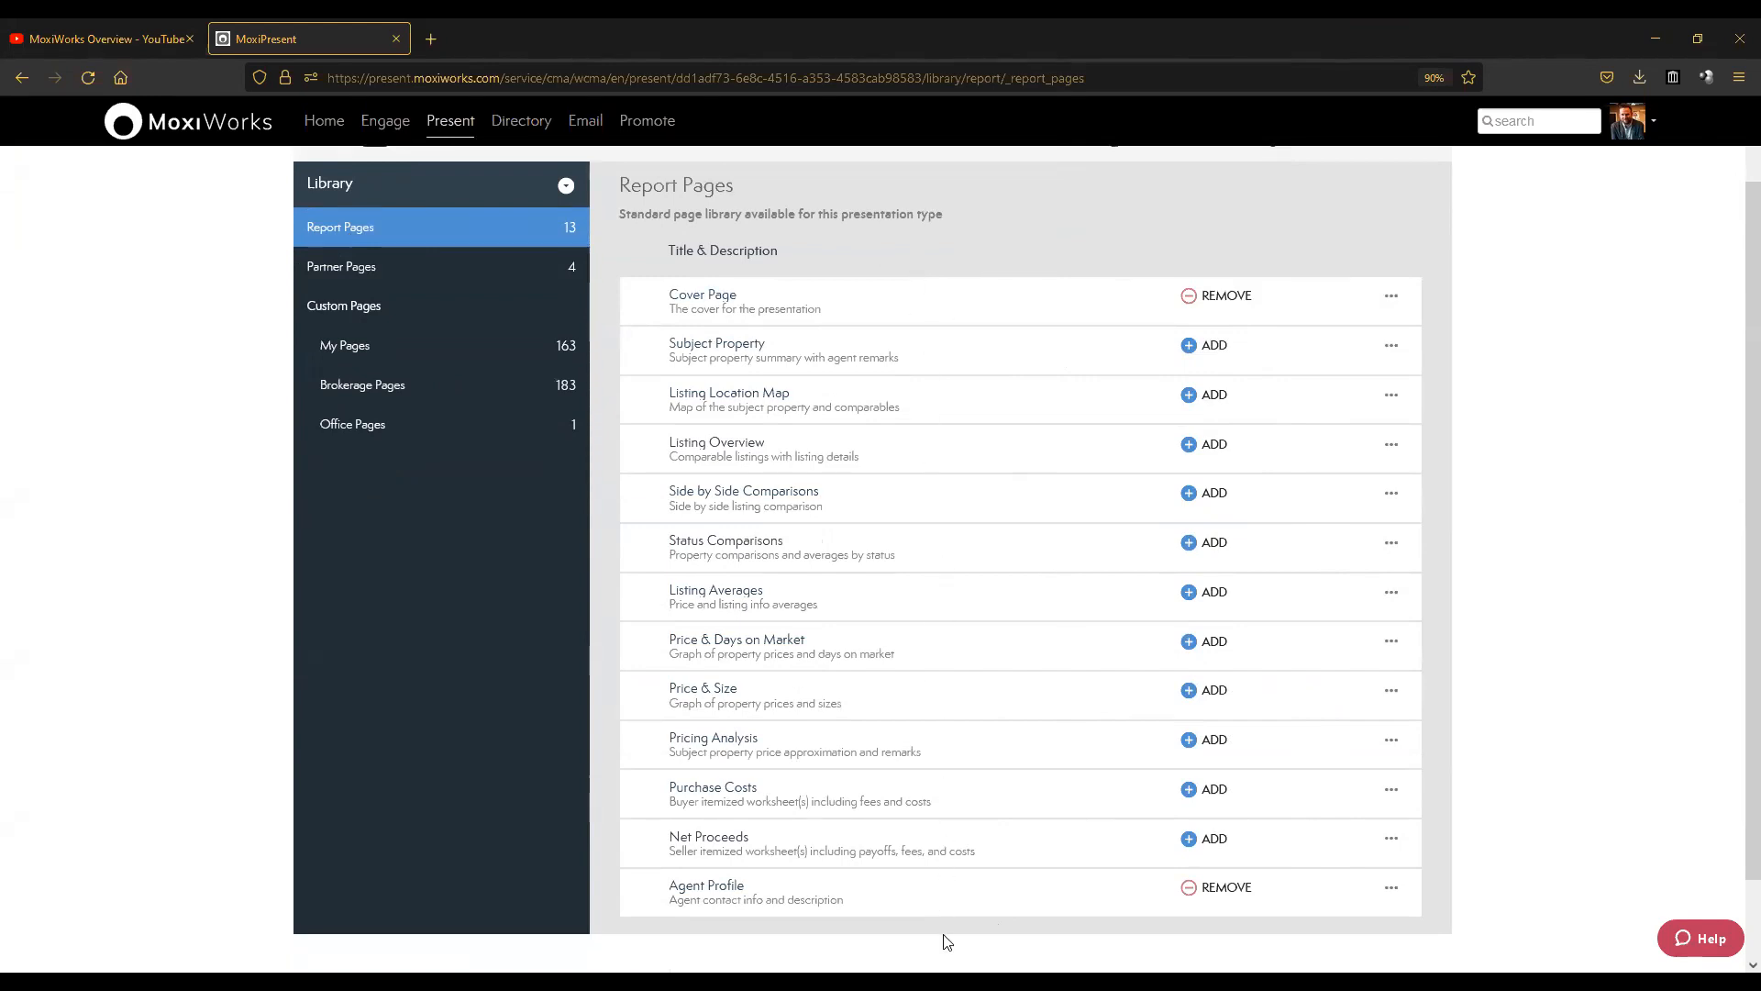
scroll(1053, 609, "up", 1)
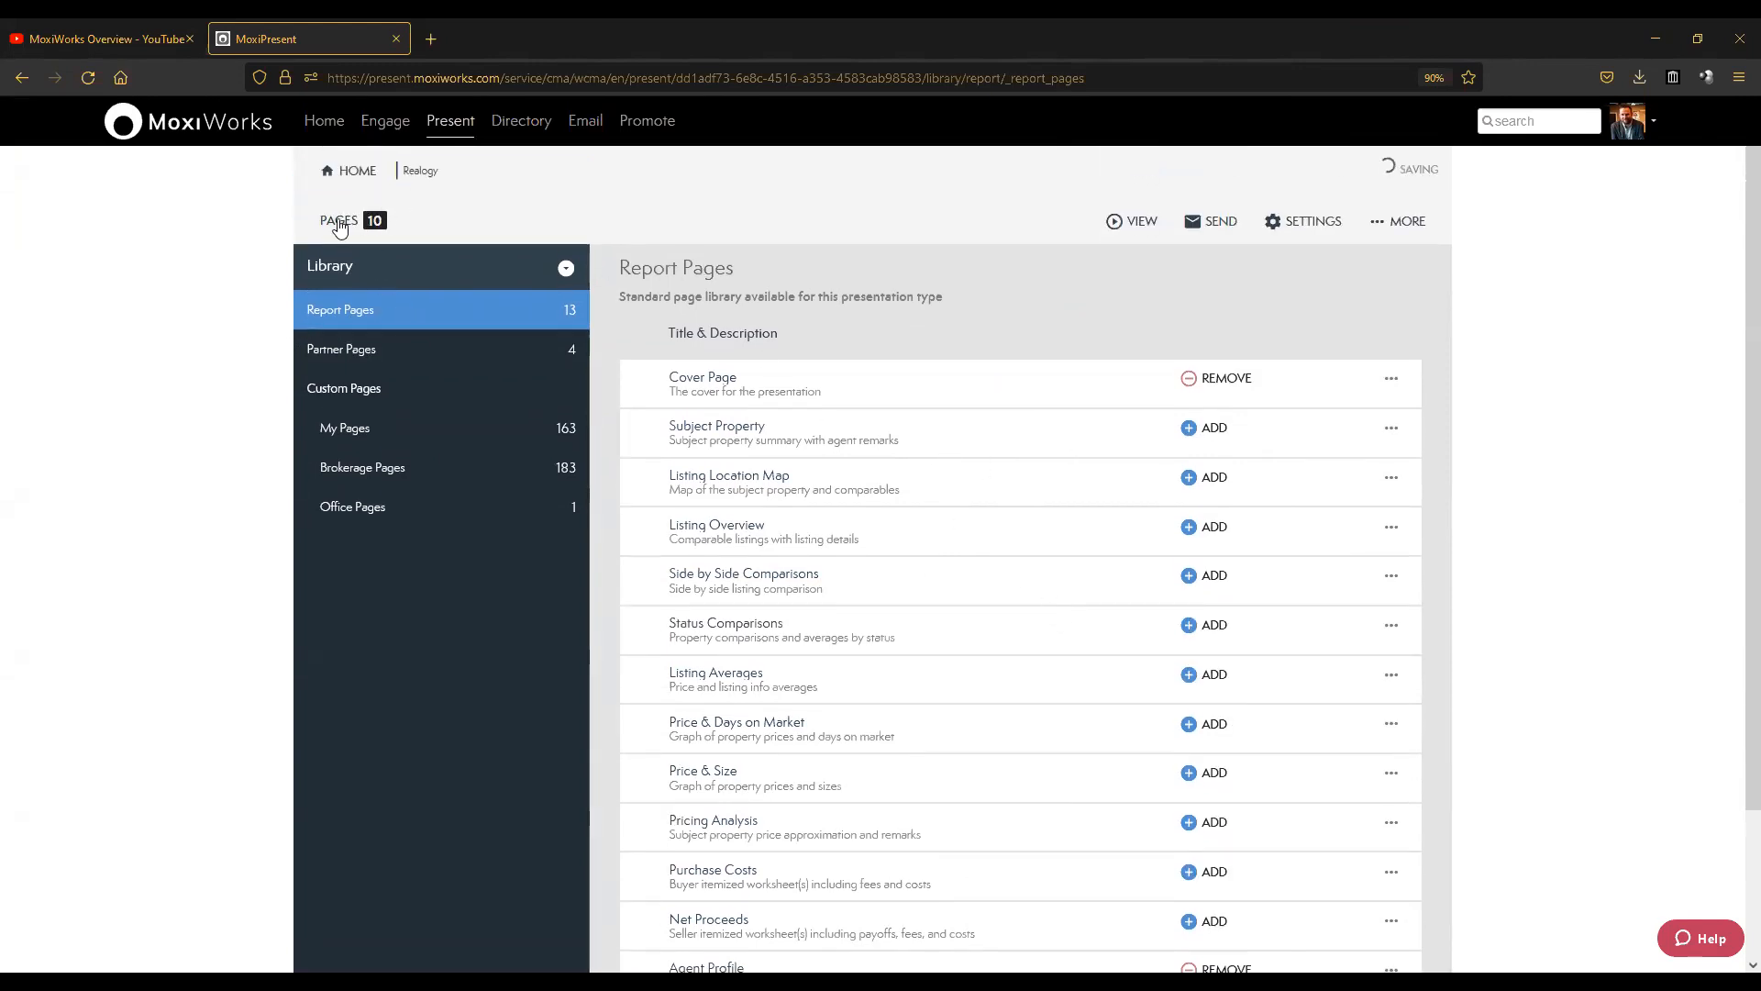
left_click(364, 179)
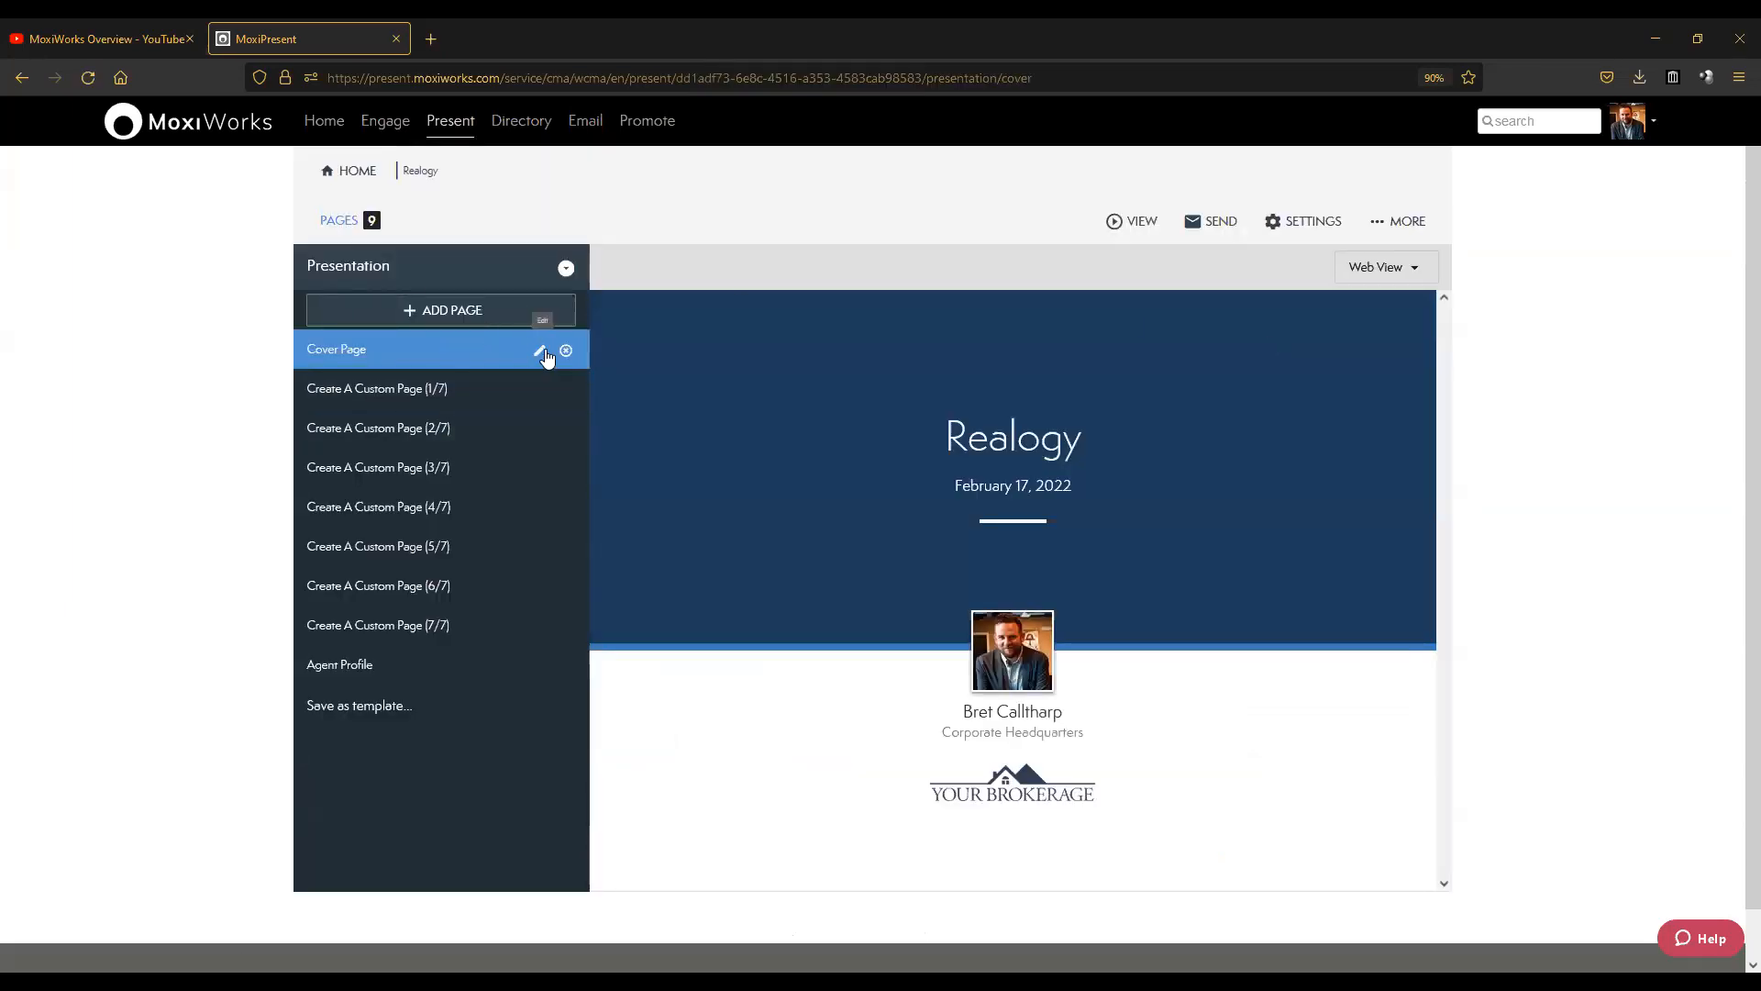
Reopen the presentation's page library and add Sotheby's Case Study- Results, listed below the LeadingRE case studies in My Pages.
left_click(500, 312)
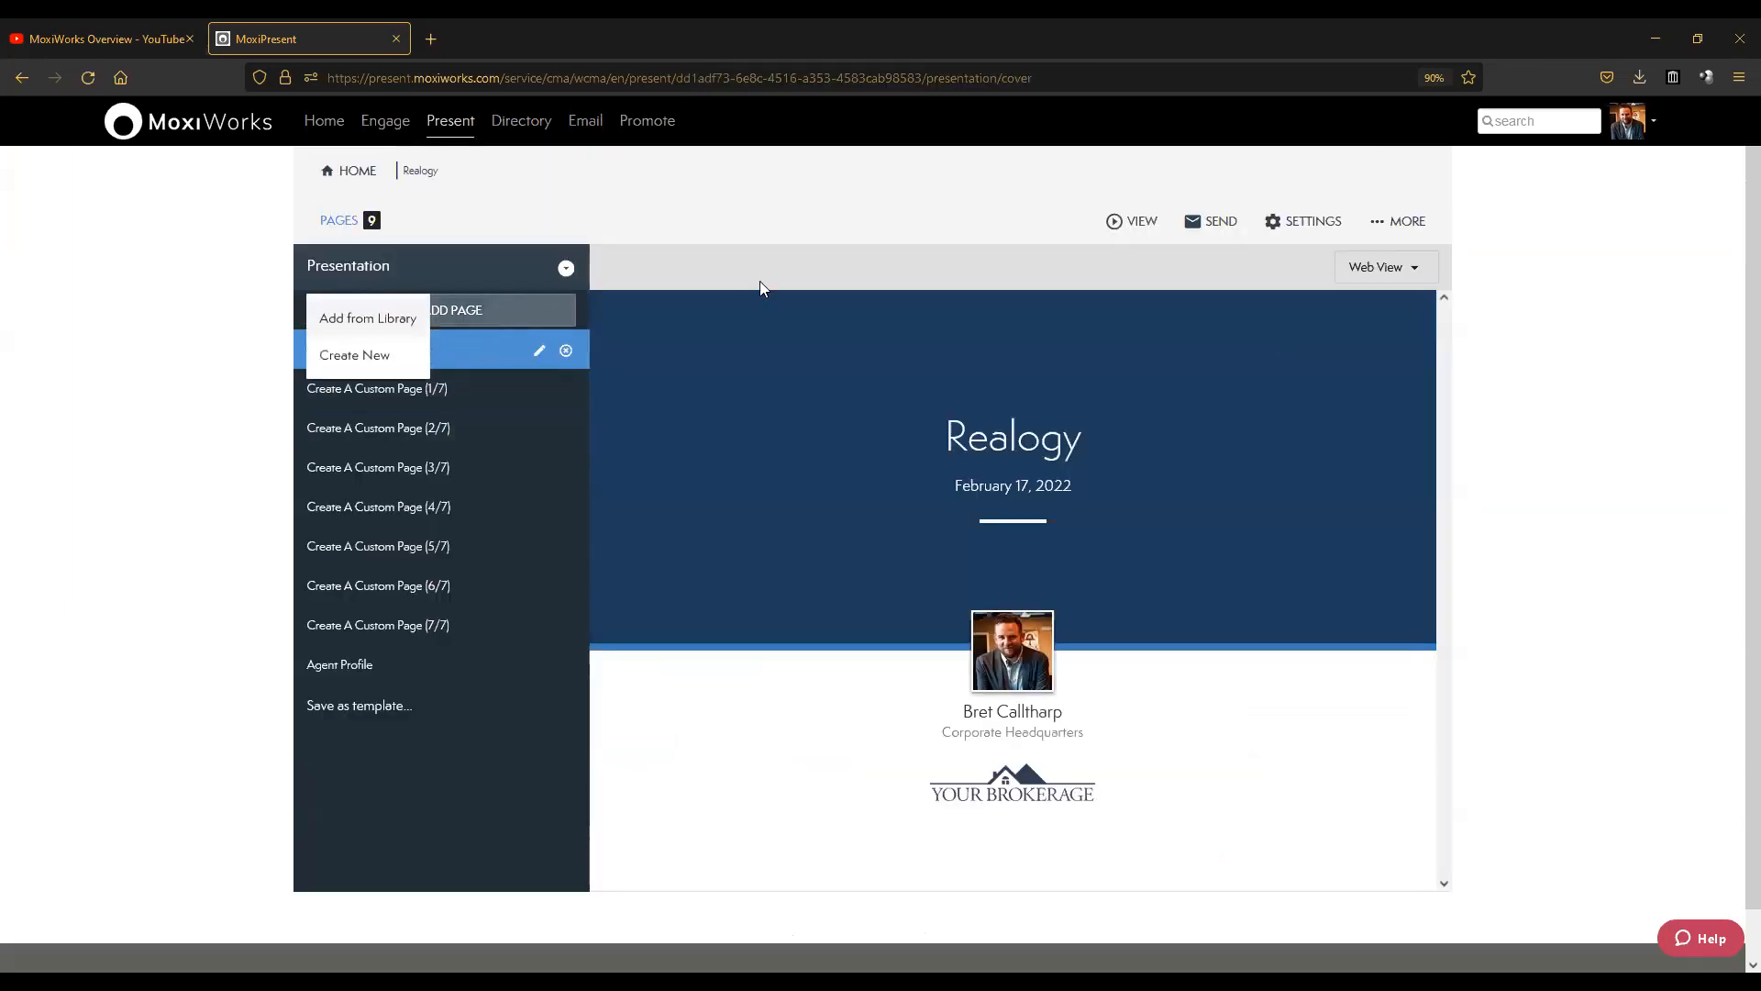
left_click(365, 323)
scroll(1009, 651, "down", 2)
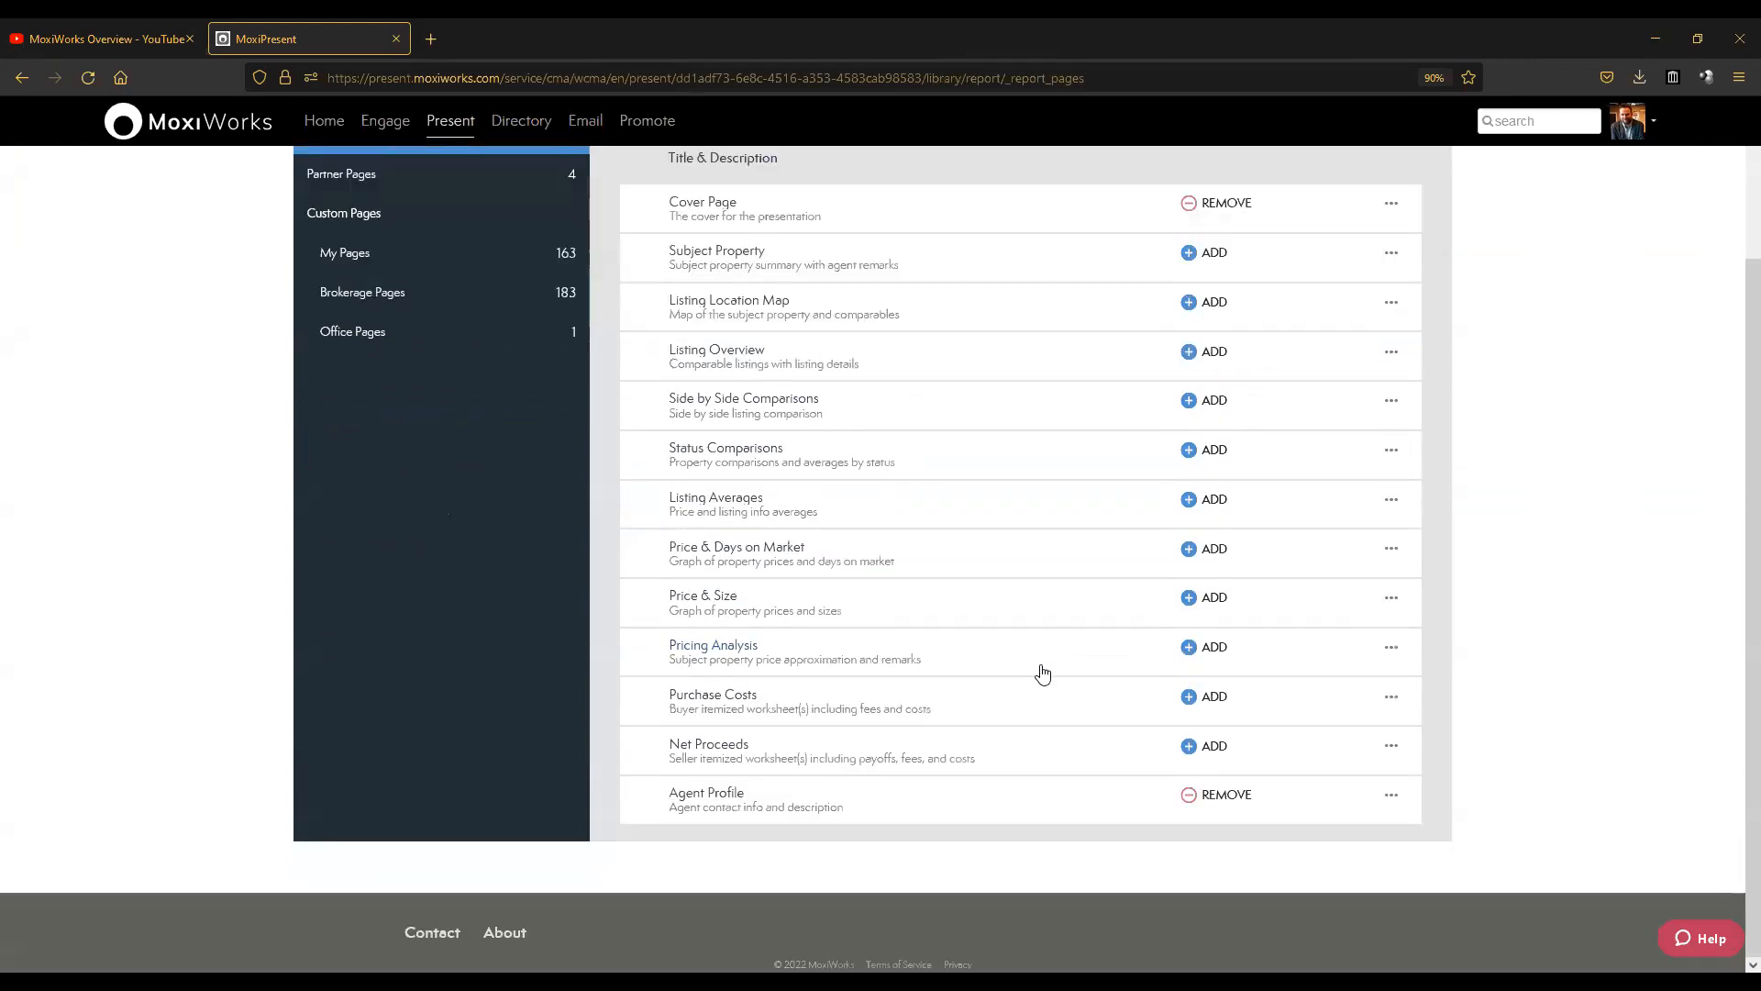
scroll(393, 232, "up", 2)
left_click(346, 418)
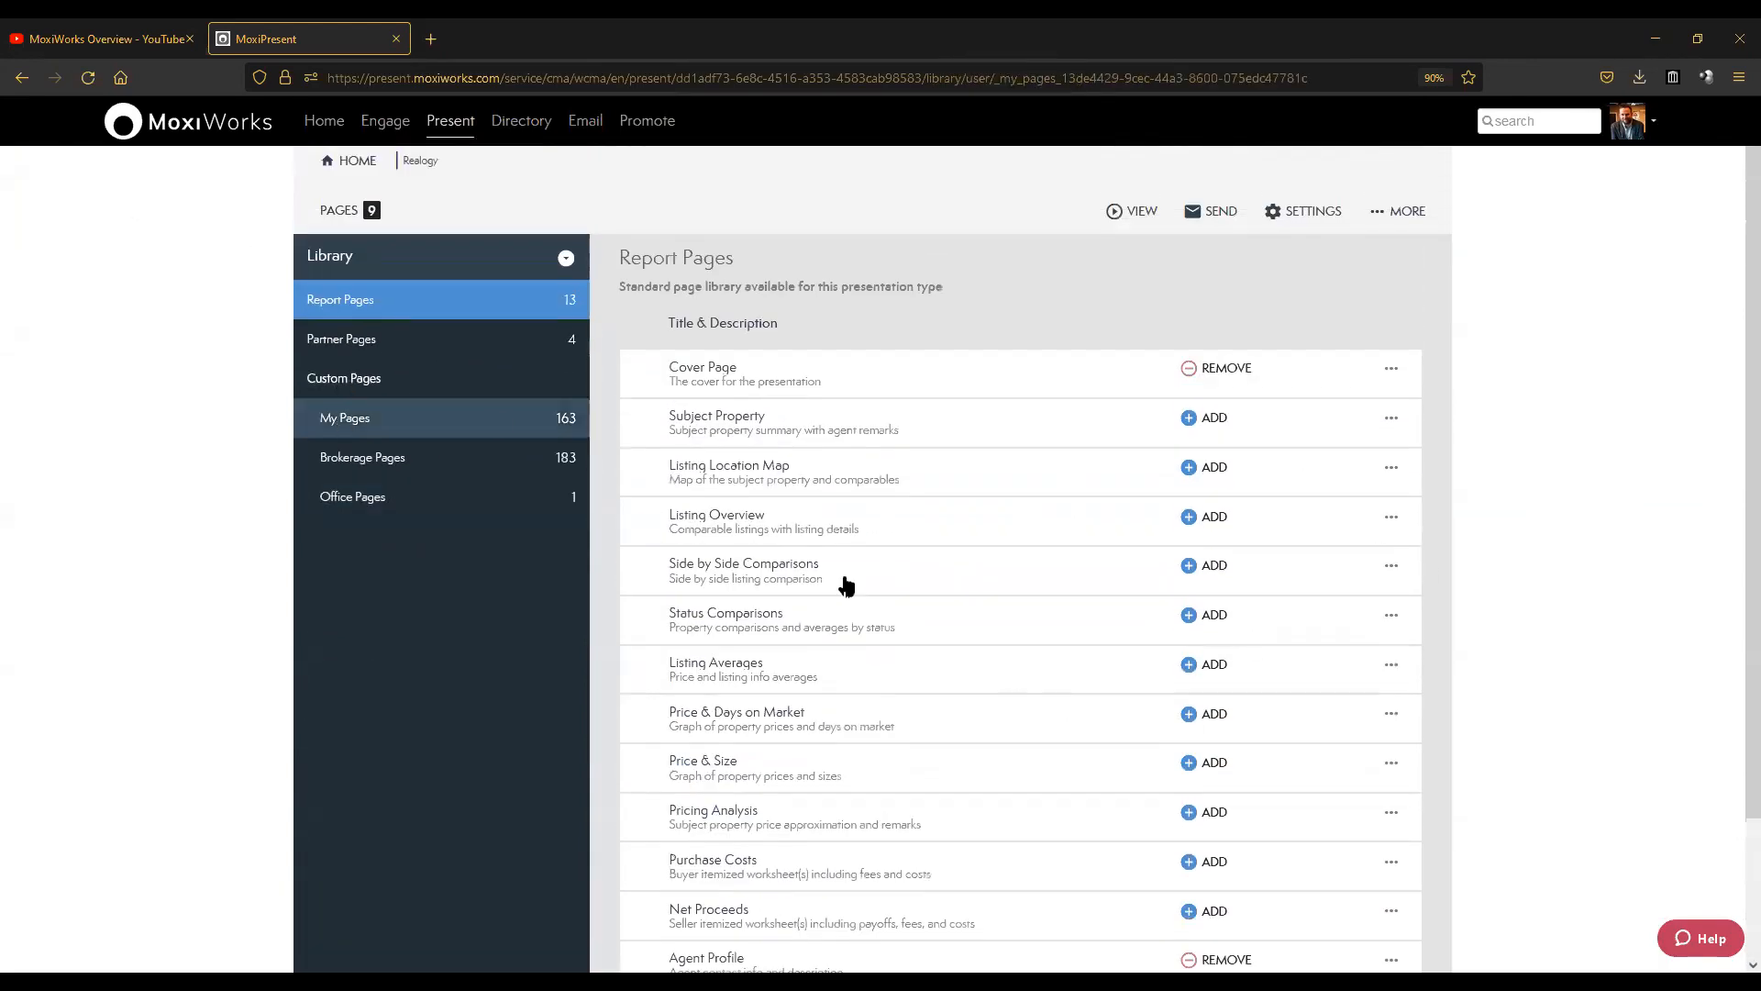
scroll(1154, 630, "down", 10)
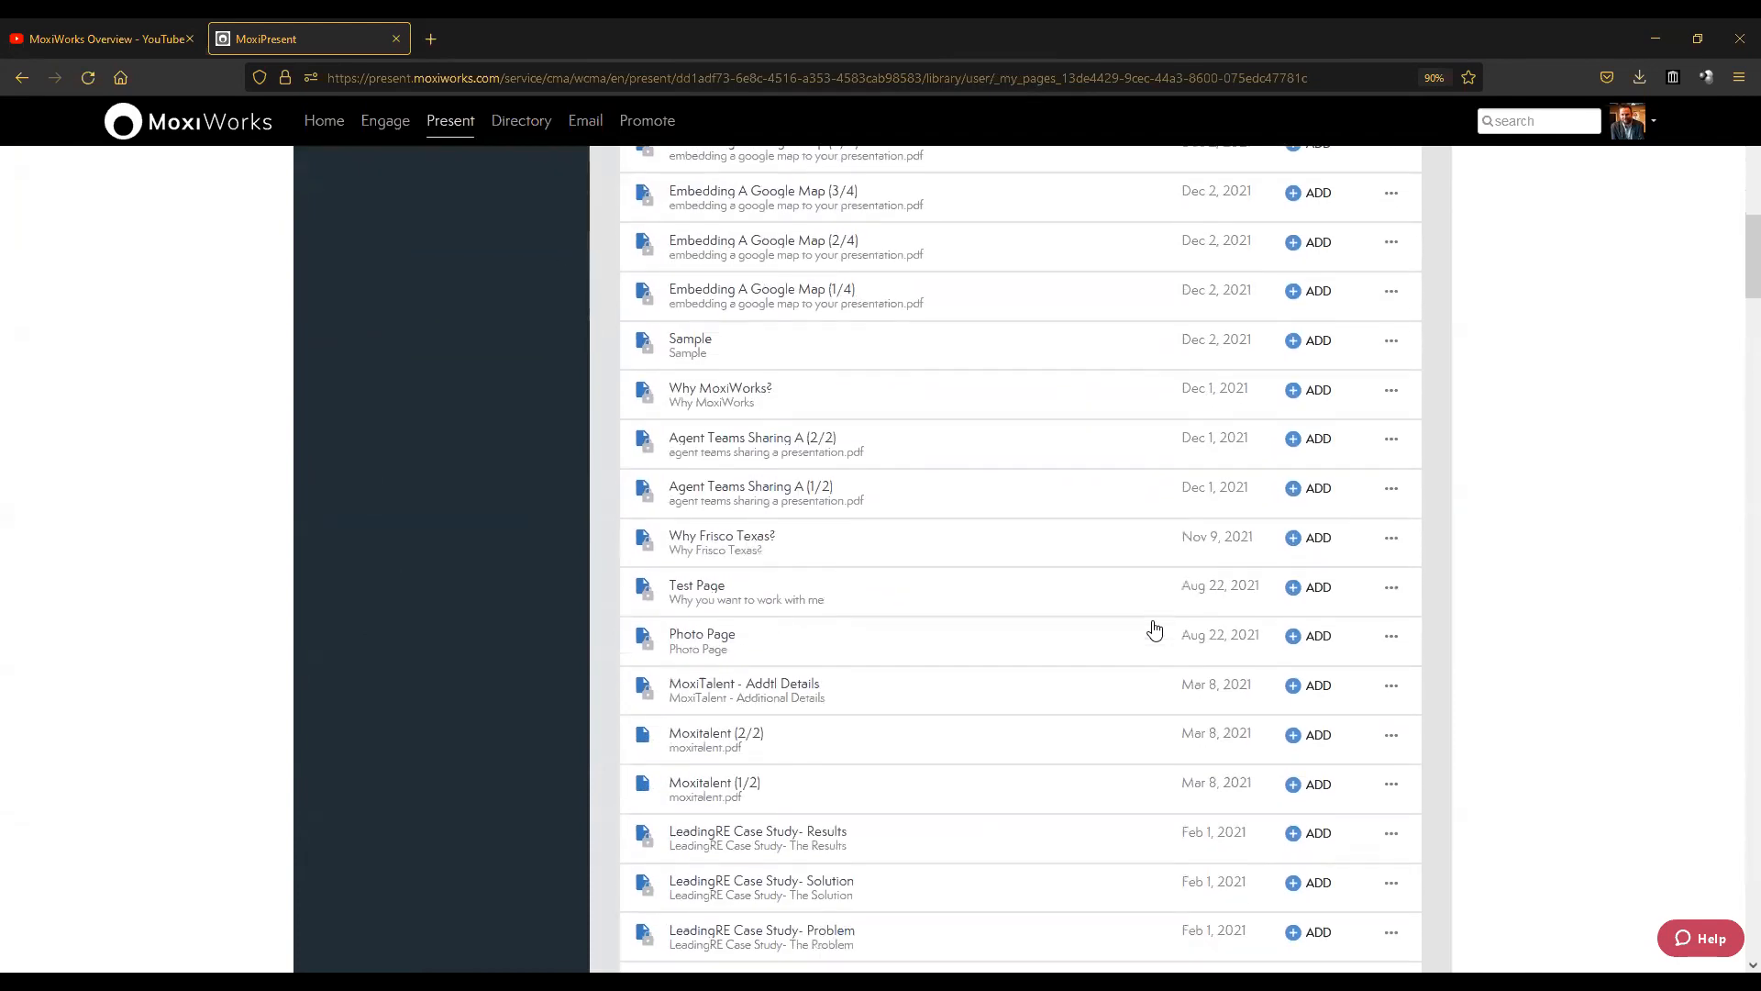
scroll(925, 550, "down", 3)
scroll(1036, 527, "down", 2)
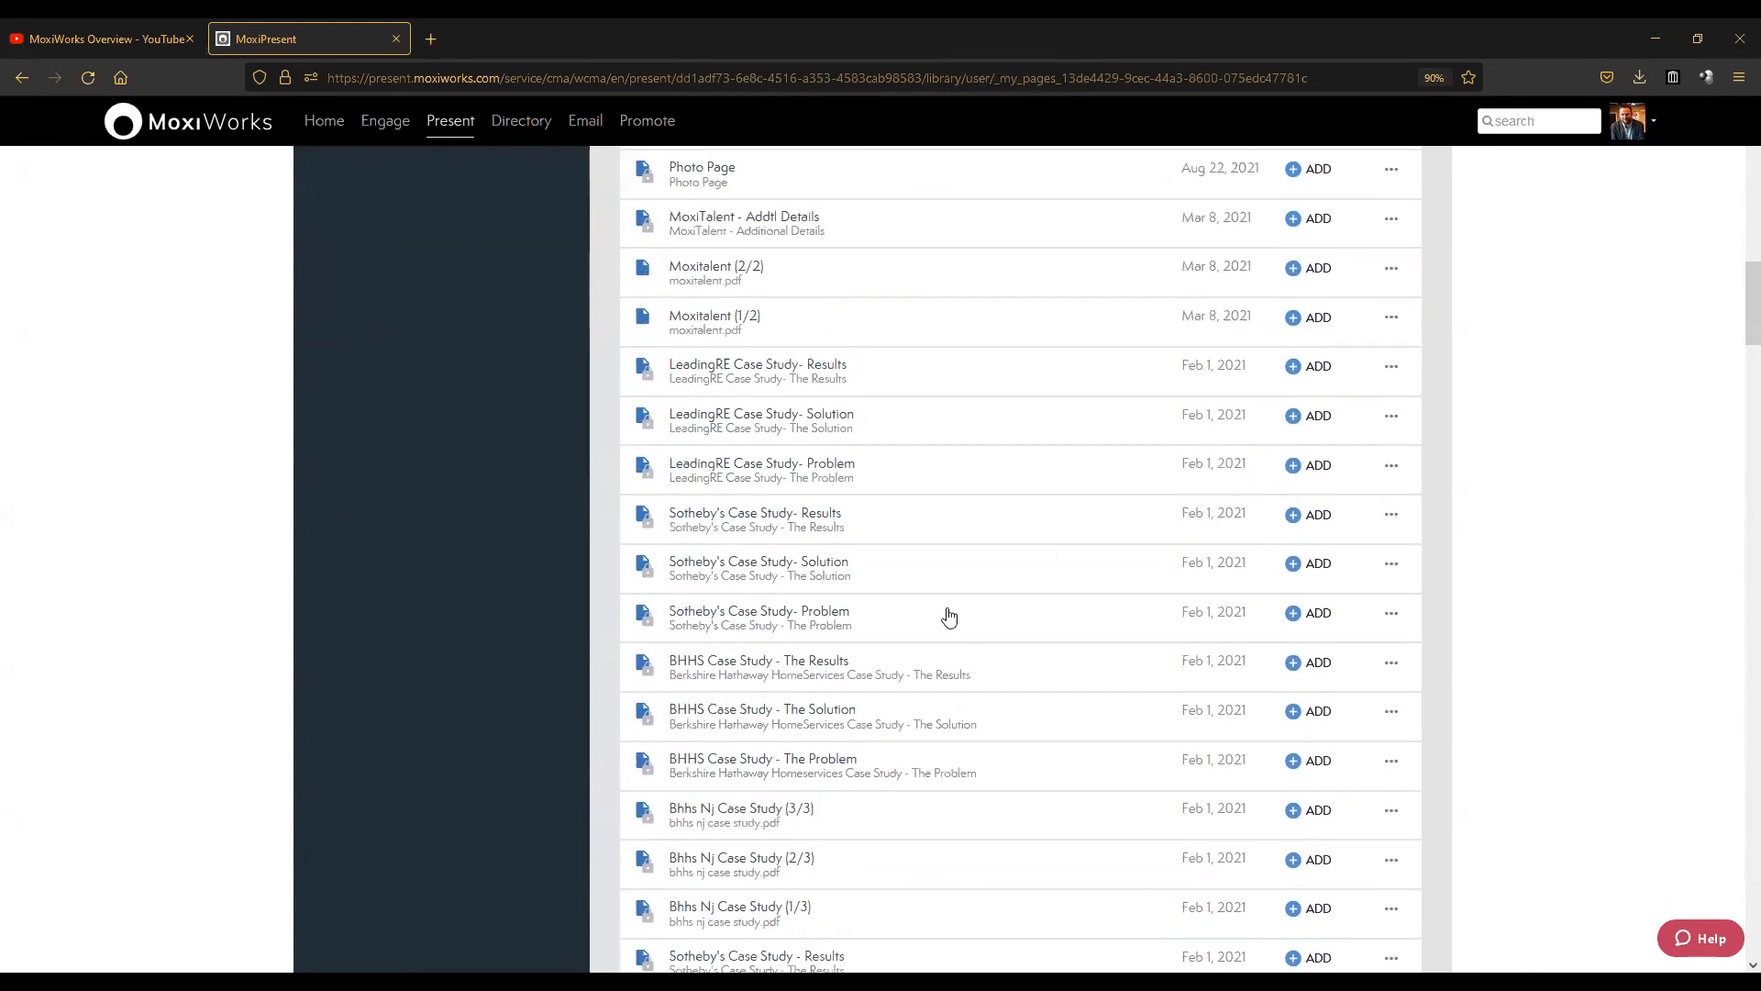
left_click(1313, 517)
Show the additional page options for the added Sotheby's Case Study- Results page and close them without choosing any.
scroll(1105, 575, "down", 10)
scroll(944, 511, "up", 15)
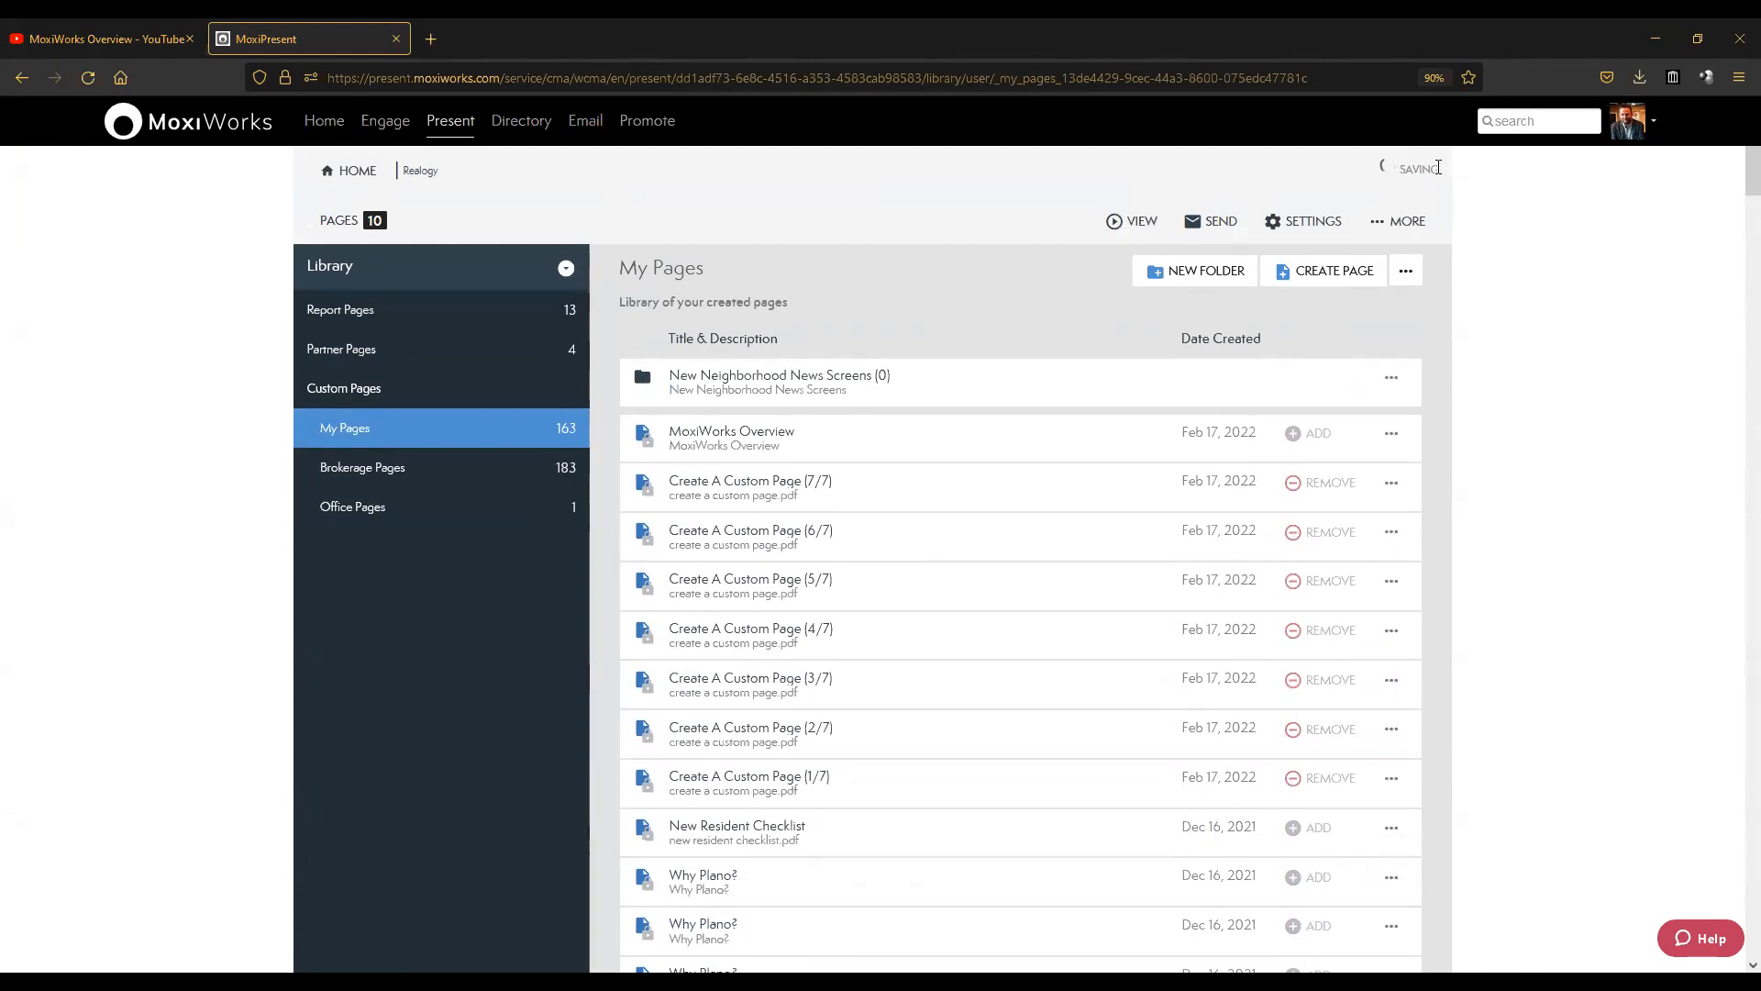
scroll(1010, 715, "down", 10)
scroll(860, 691, "down", 4)
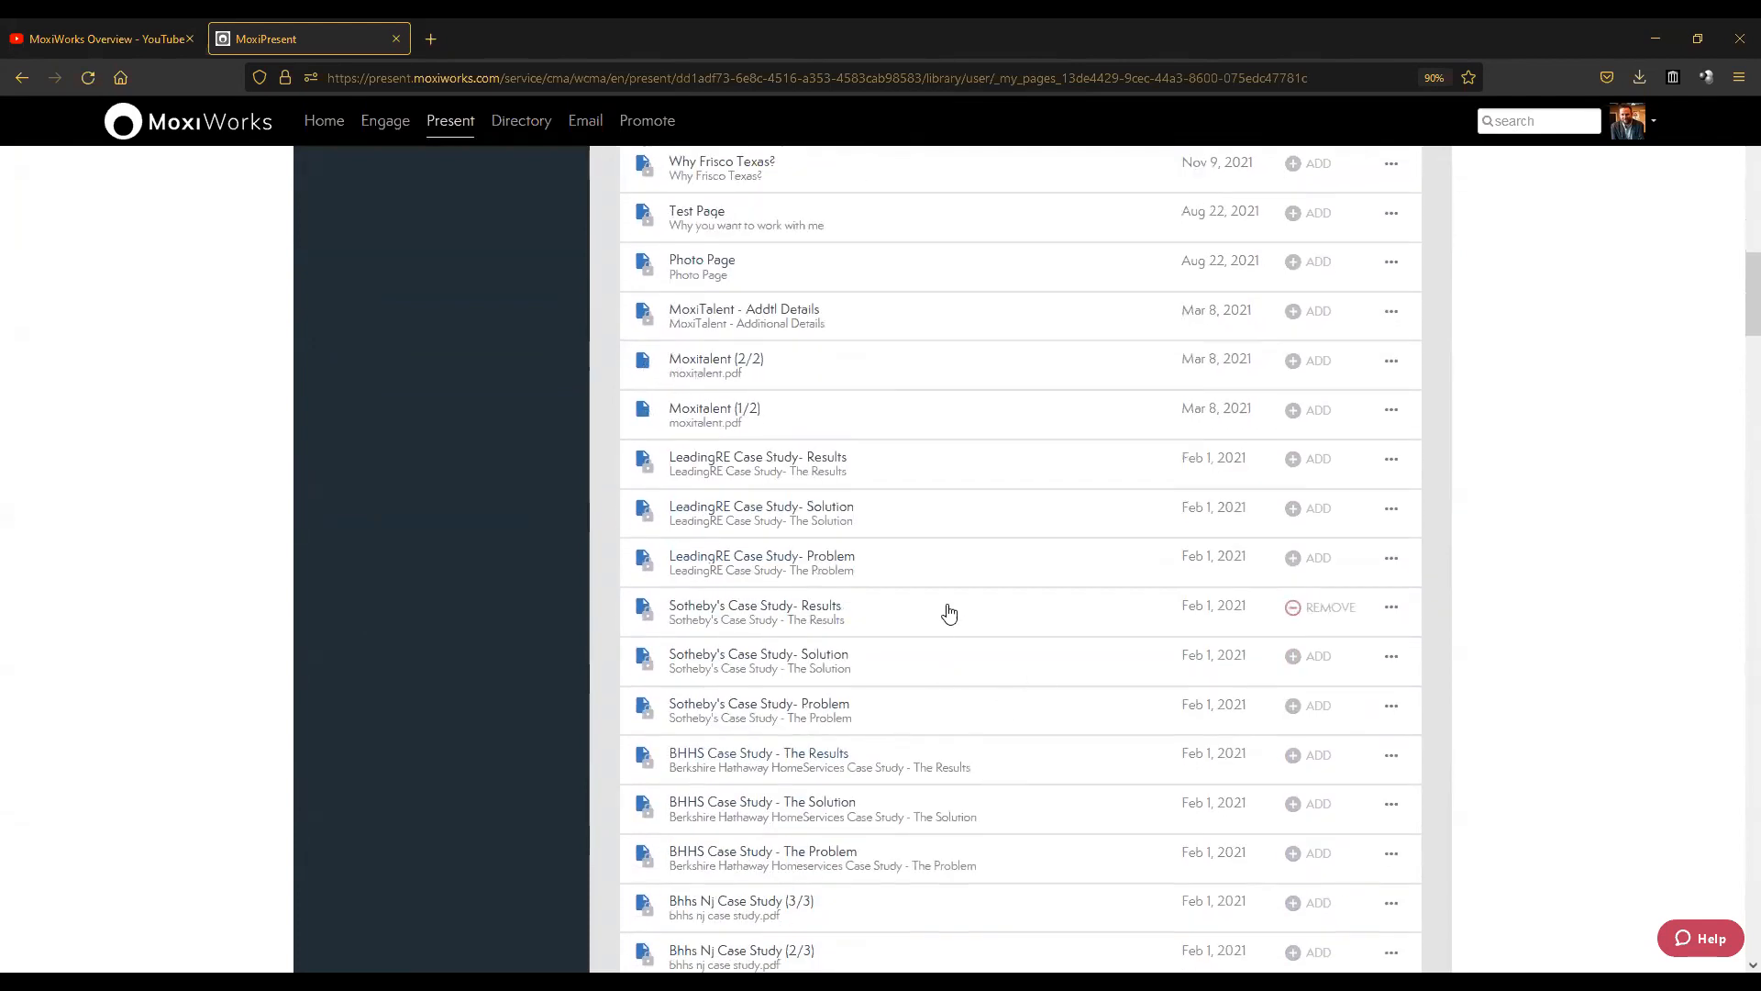
left_click(1395, 609)
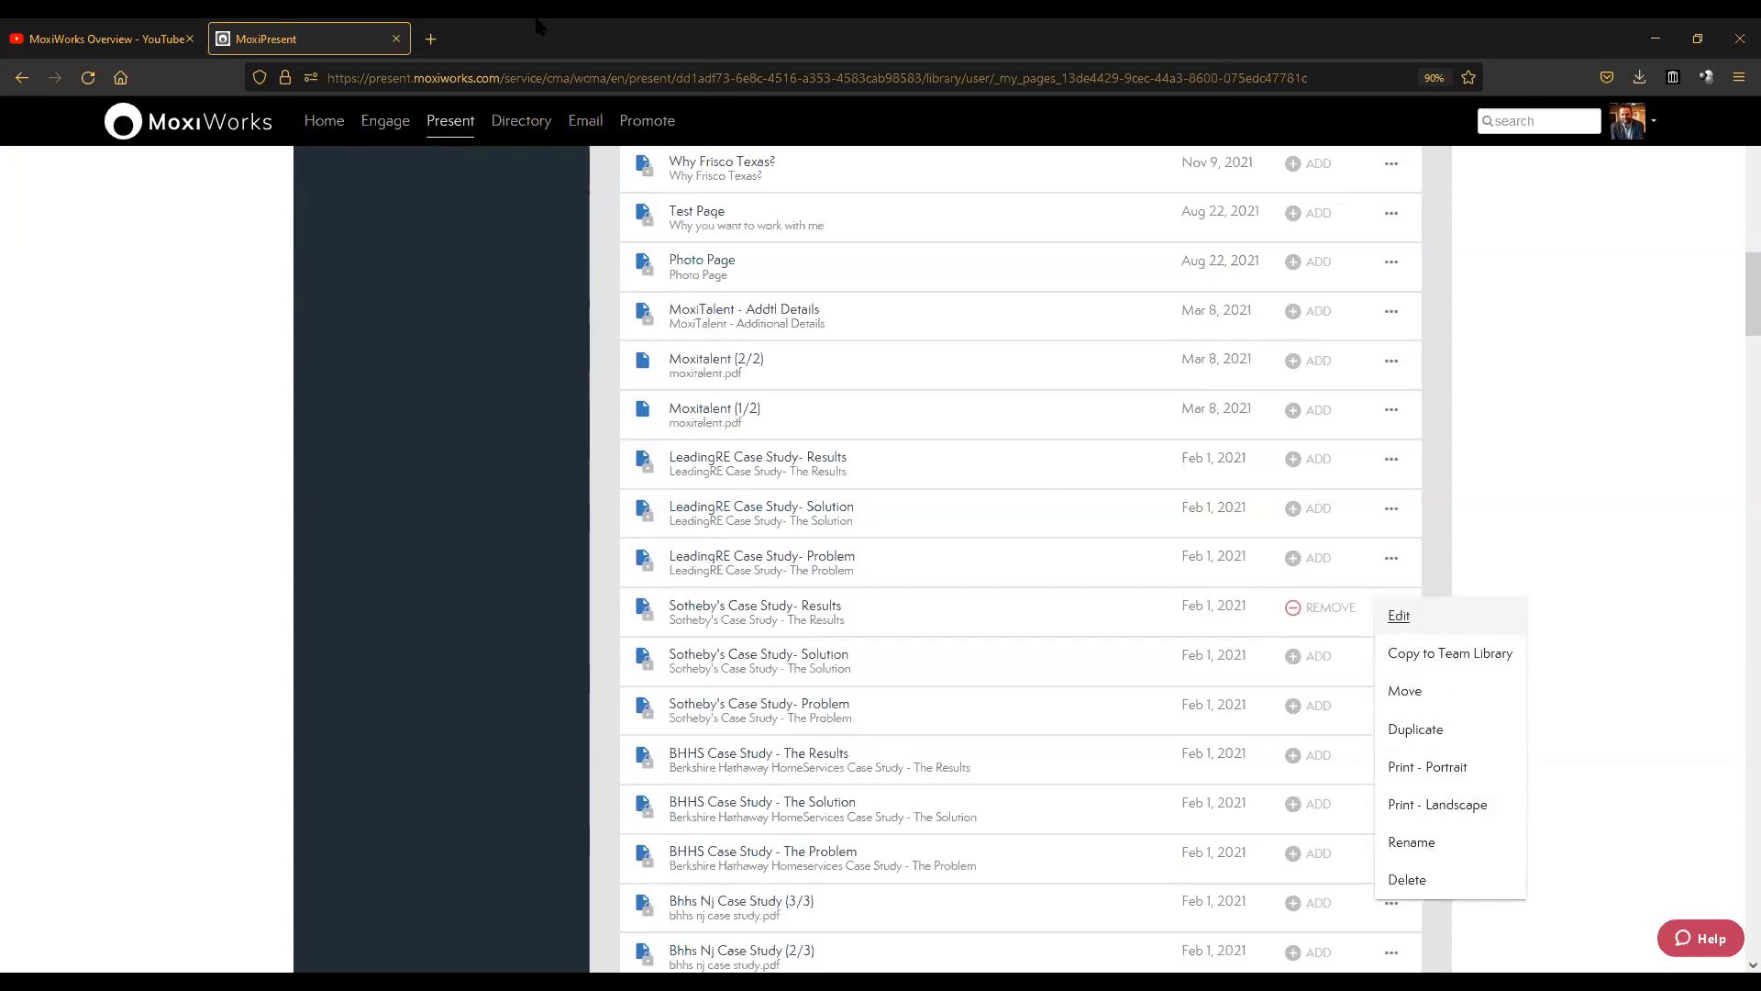
left_click(1545, 334)
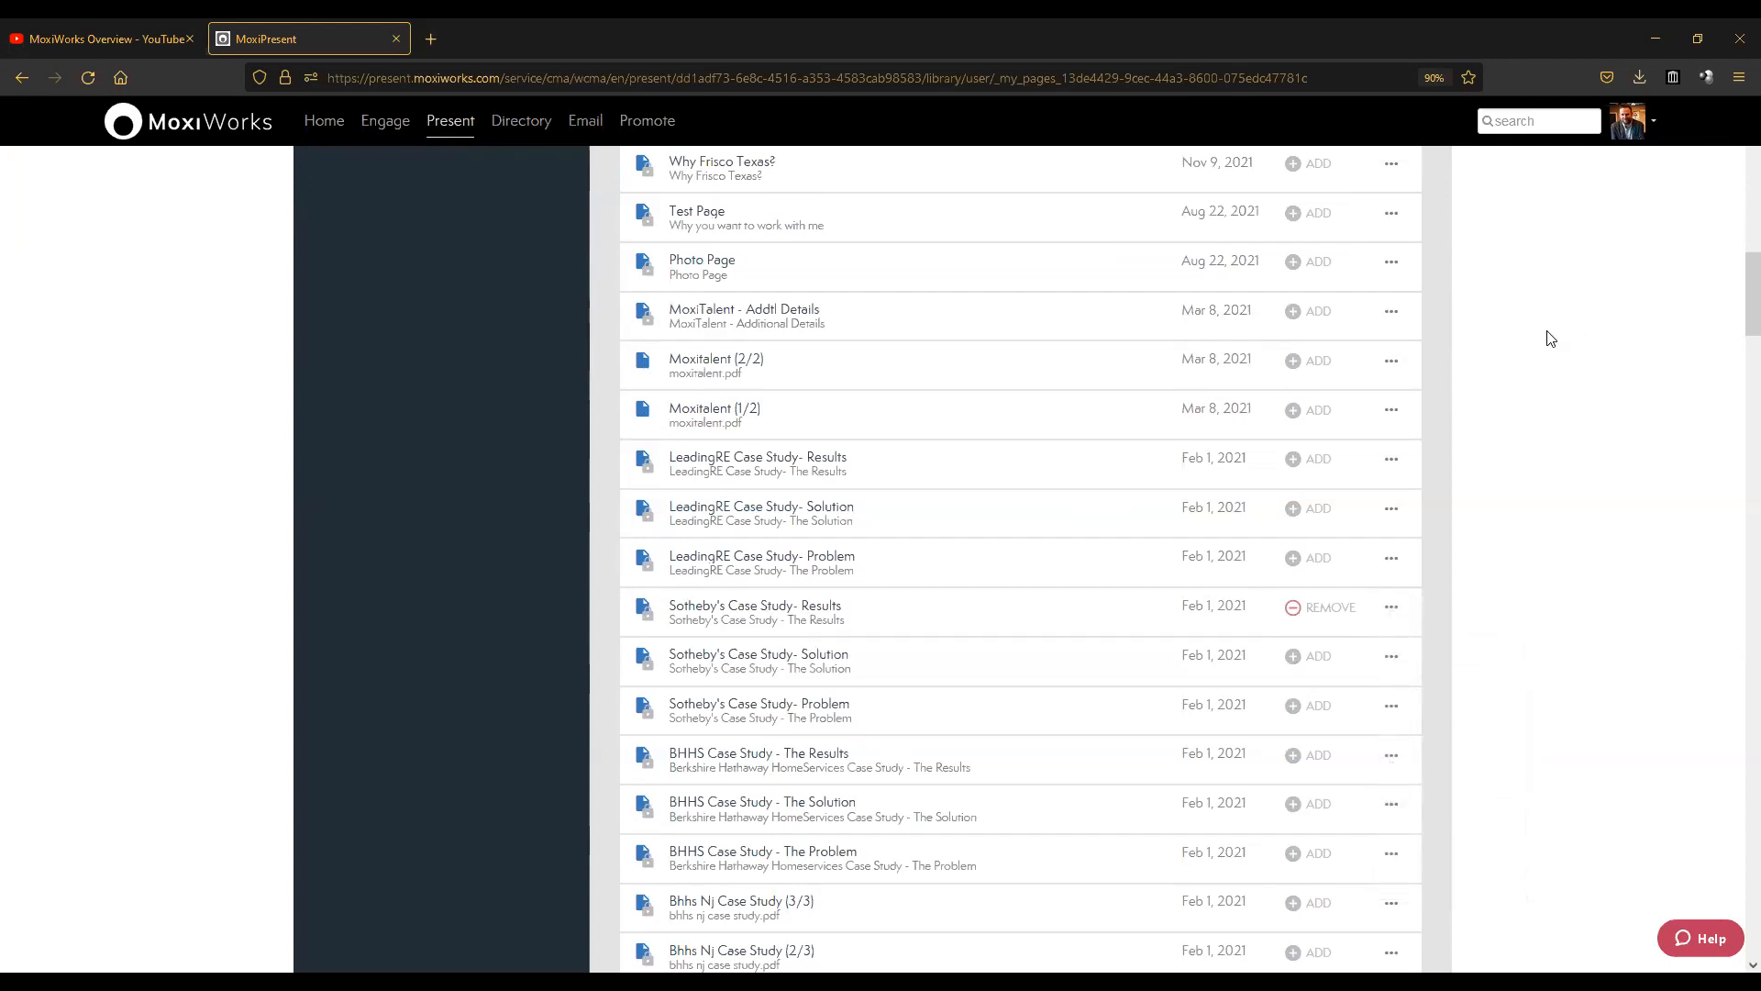
Look through the list of custom pages in the My Pages library and check the presentation's saving status.
scroll(1551, 339, "up", 10)
scroll(1552, 343, "up", 2)
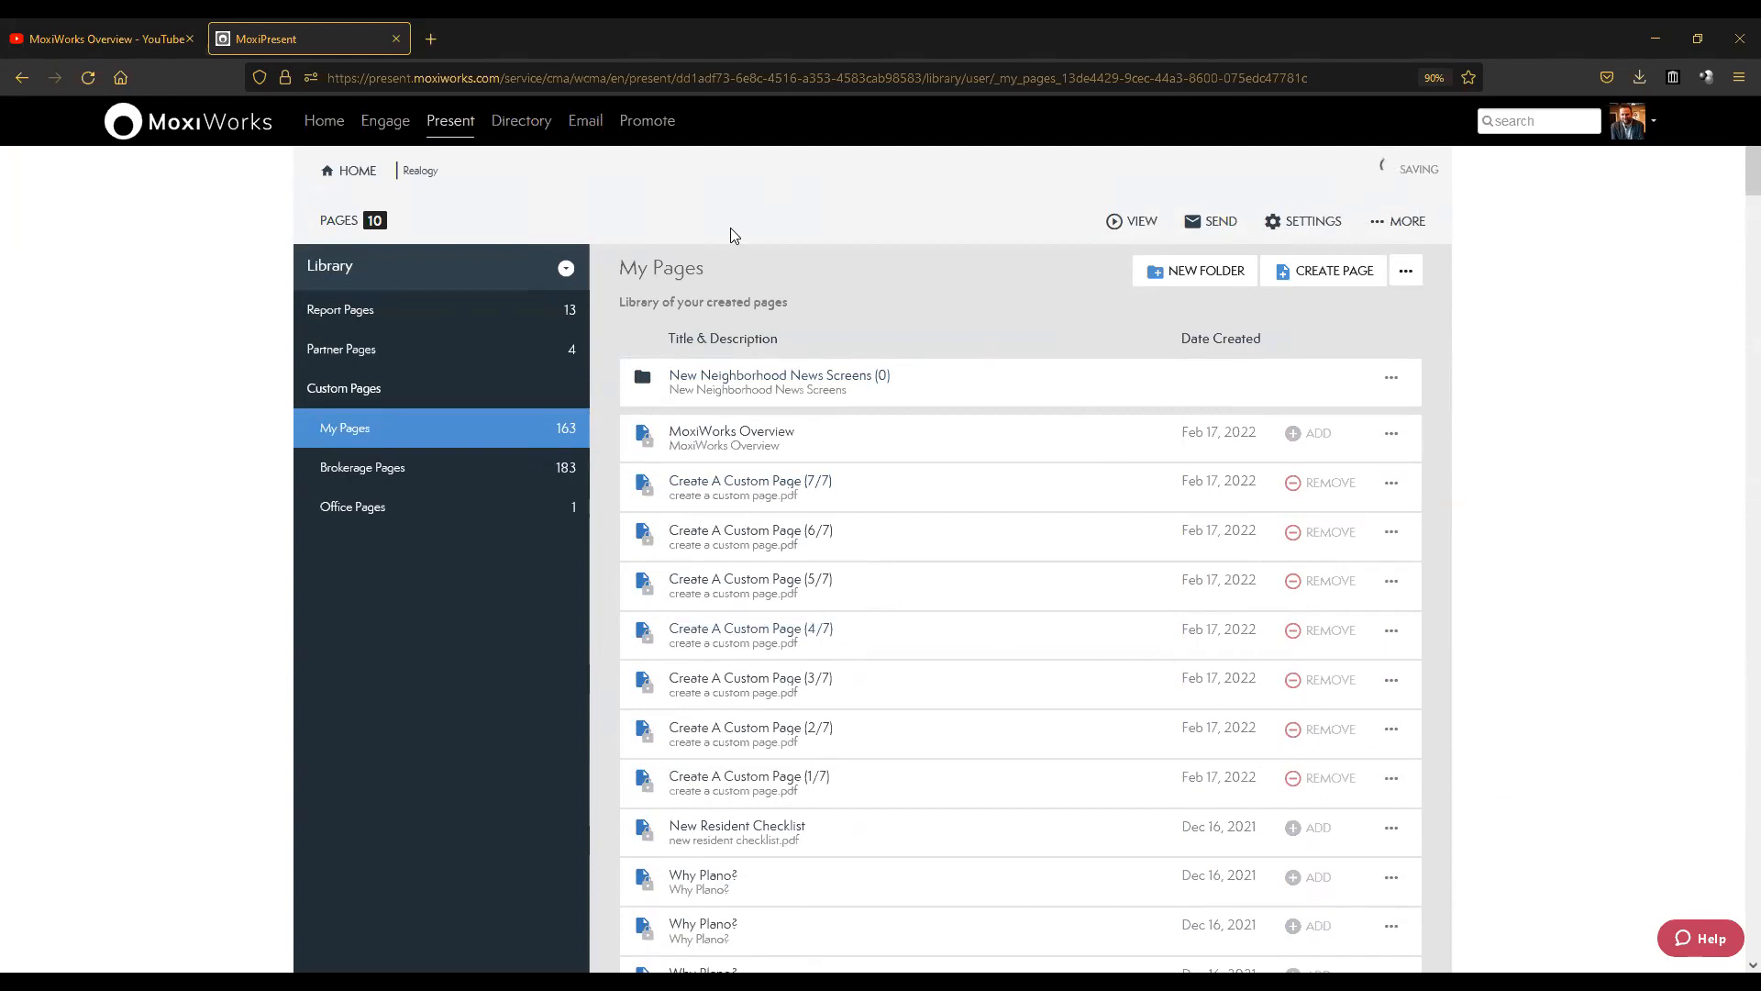
scroll(1586, 317, "down", 1)
scroll(1571, 286, "down", 2)
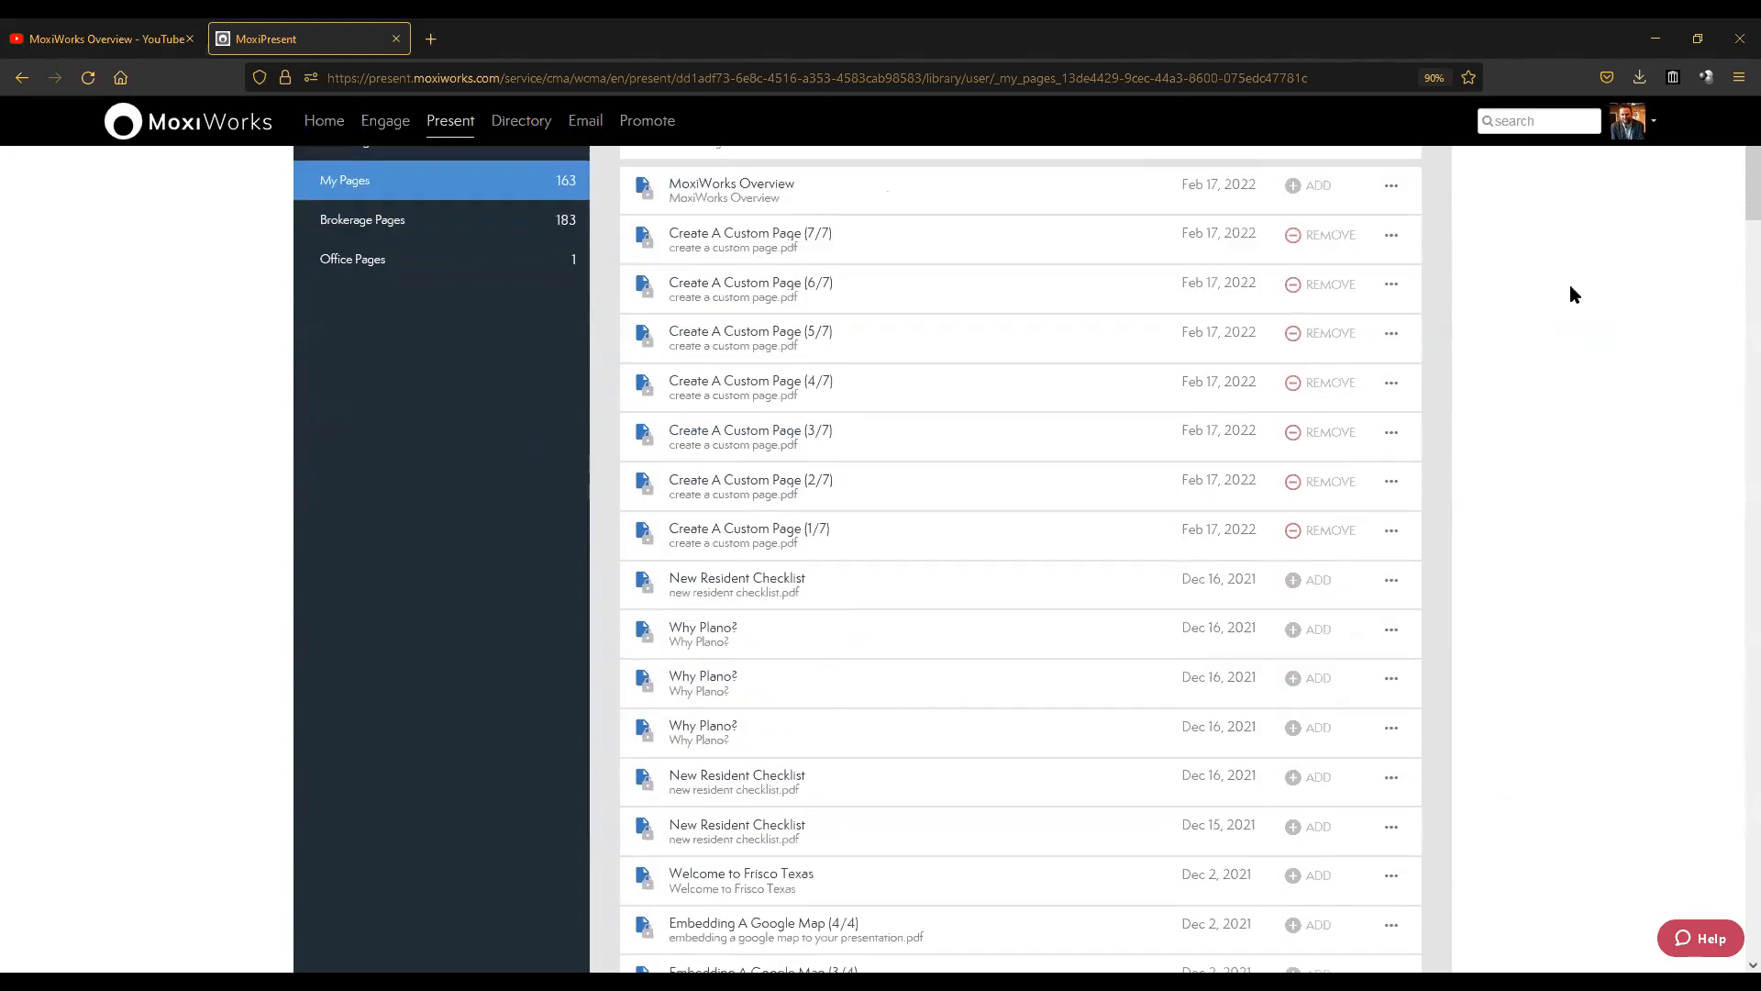
scroll(1570, 289, "down", 4)
scroll(1570, 289, "up", 1)
scroll(1568, 287, "down", 9)
scroll(1557, 289, "up", 12)
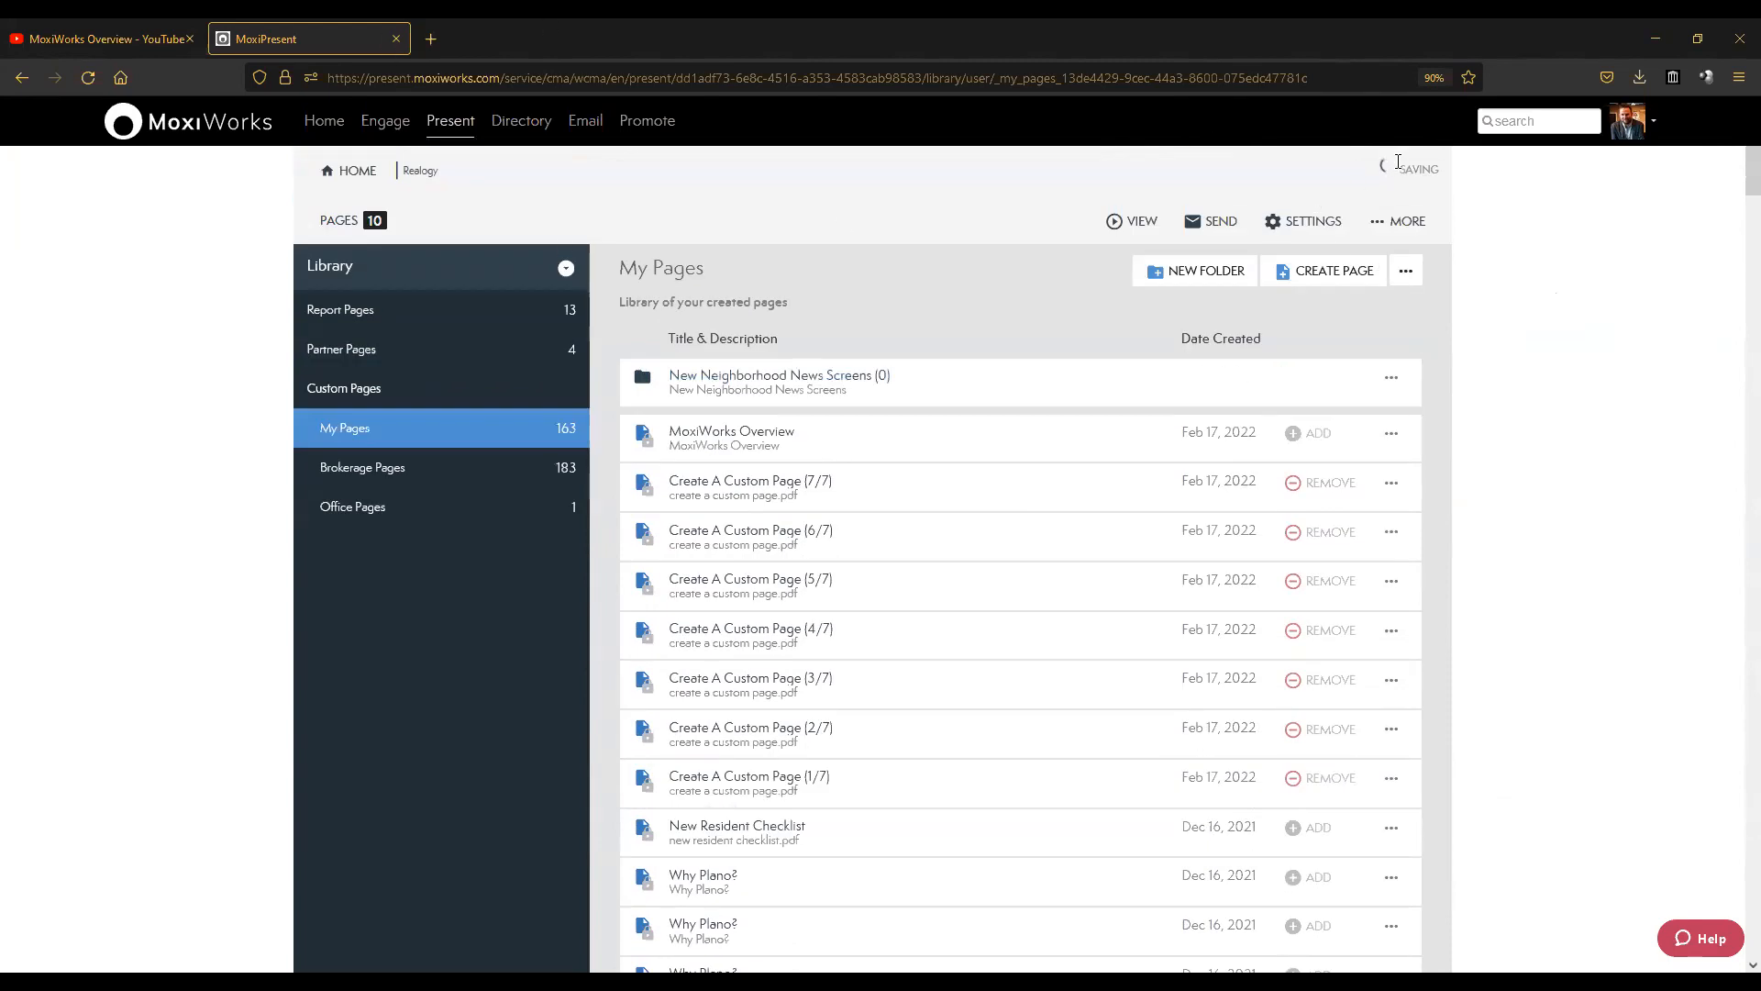
double_click(1406, 169)
Preview the Welcome to Frisco Texas page from My Pages and close the preview.
scroll(937, 574, "down", 5)
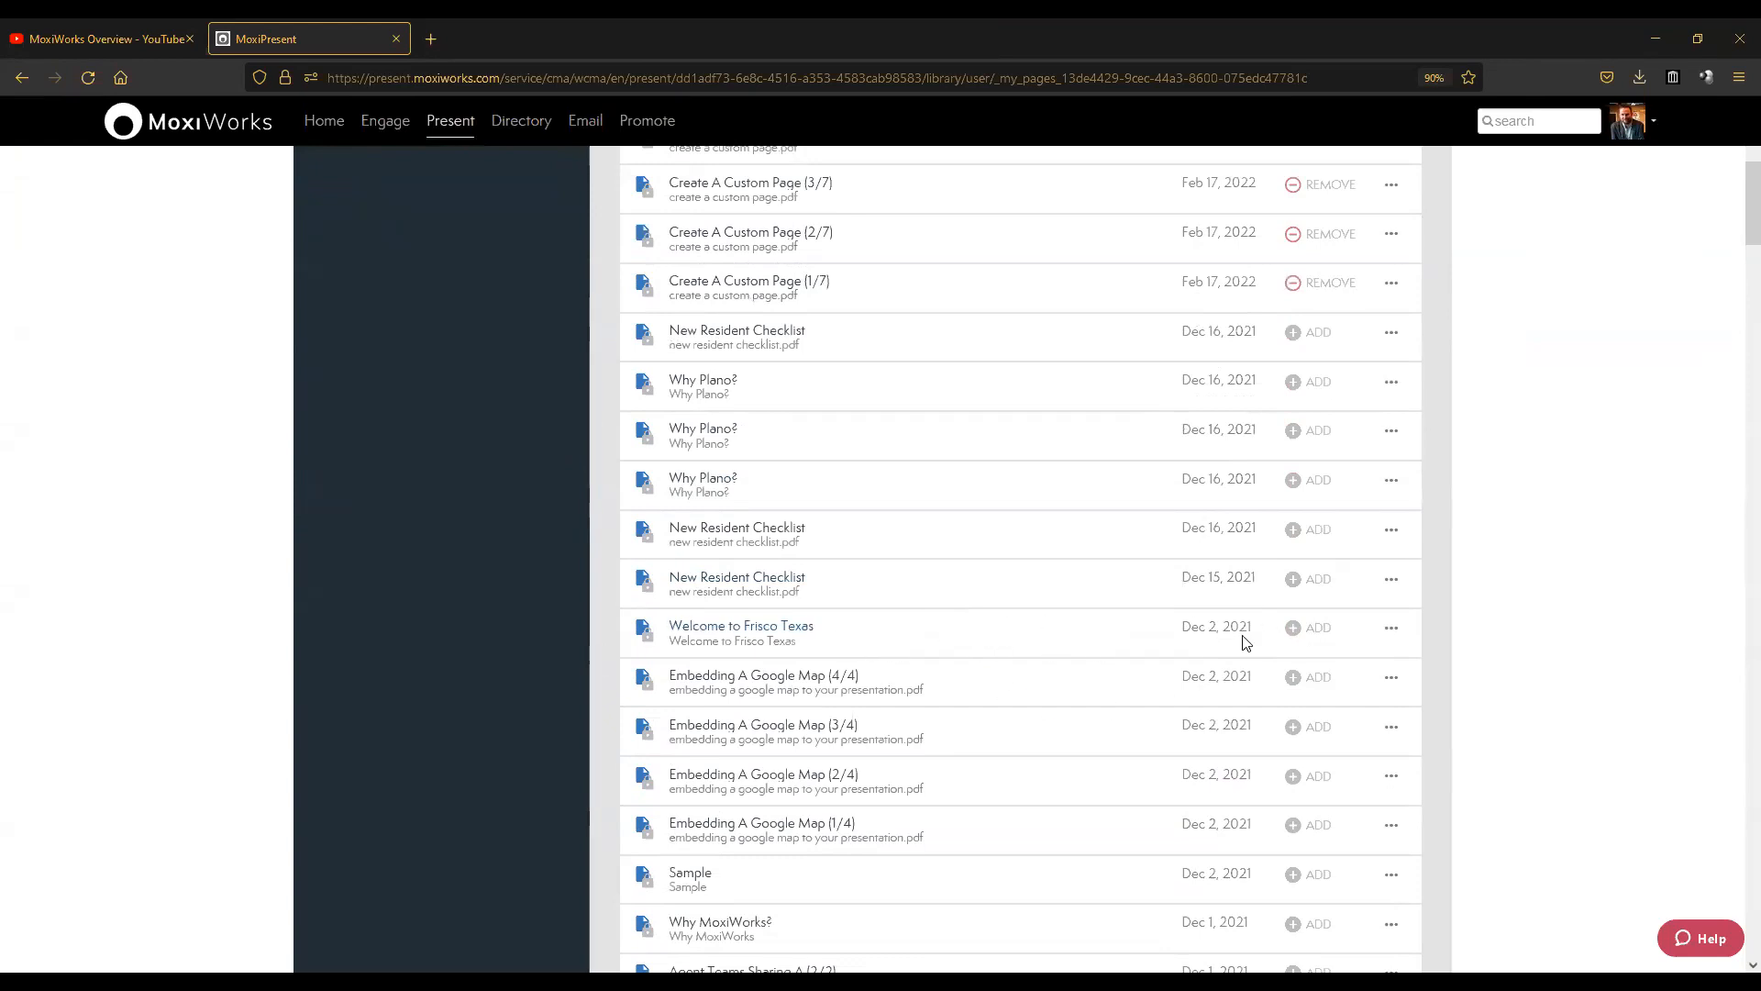
left_click(1022, 641)
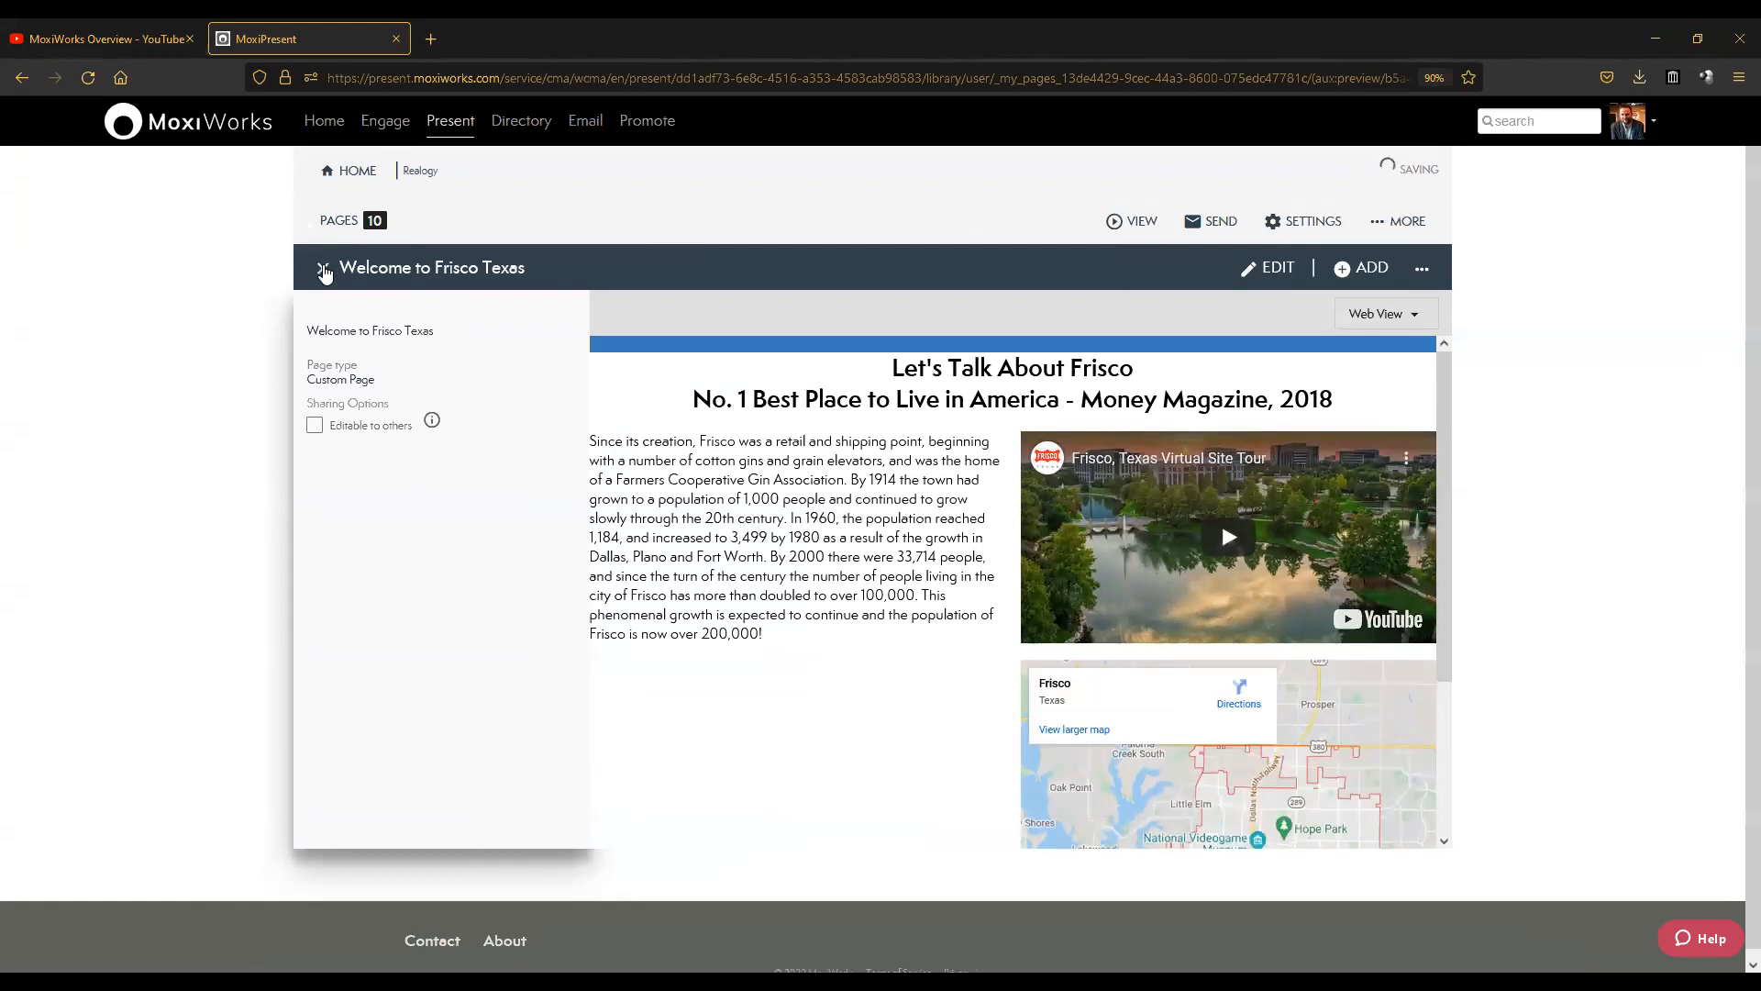
left_click(325, 270)
Preview the Sotheby's Case Study - Results page listed below the Bhhs Nj Case Study pages and read through its content.
scroll(1014, 657, "down", 10)
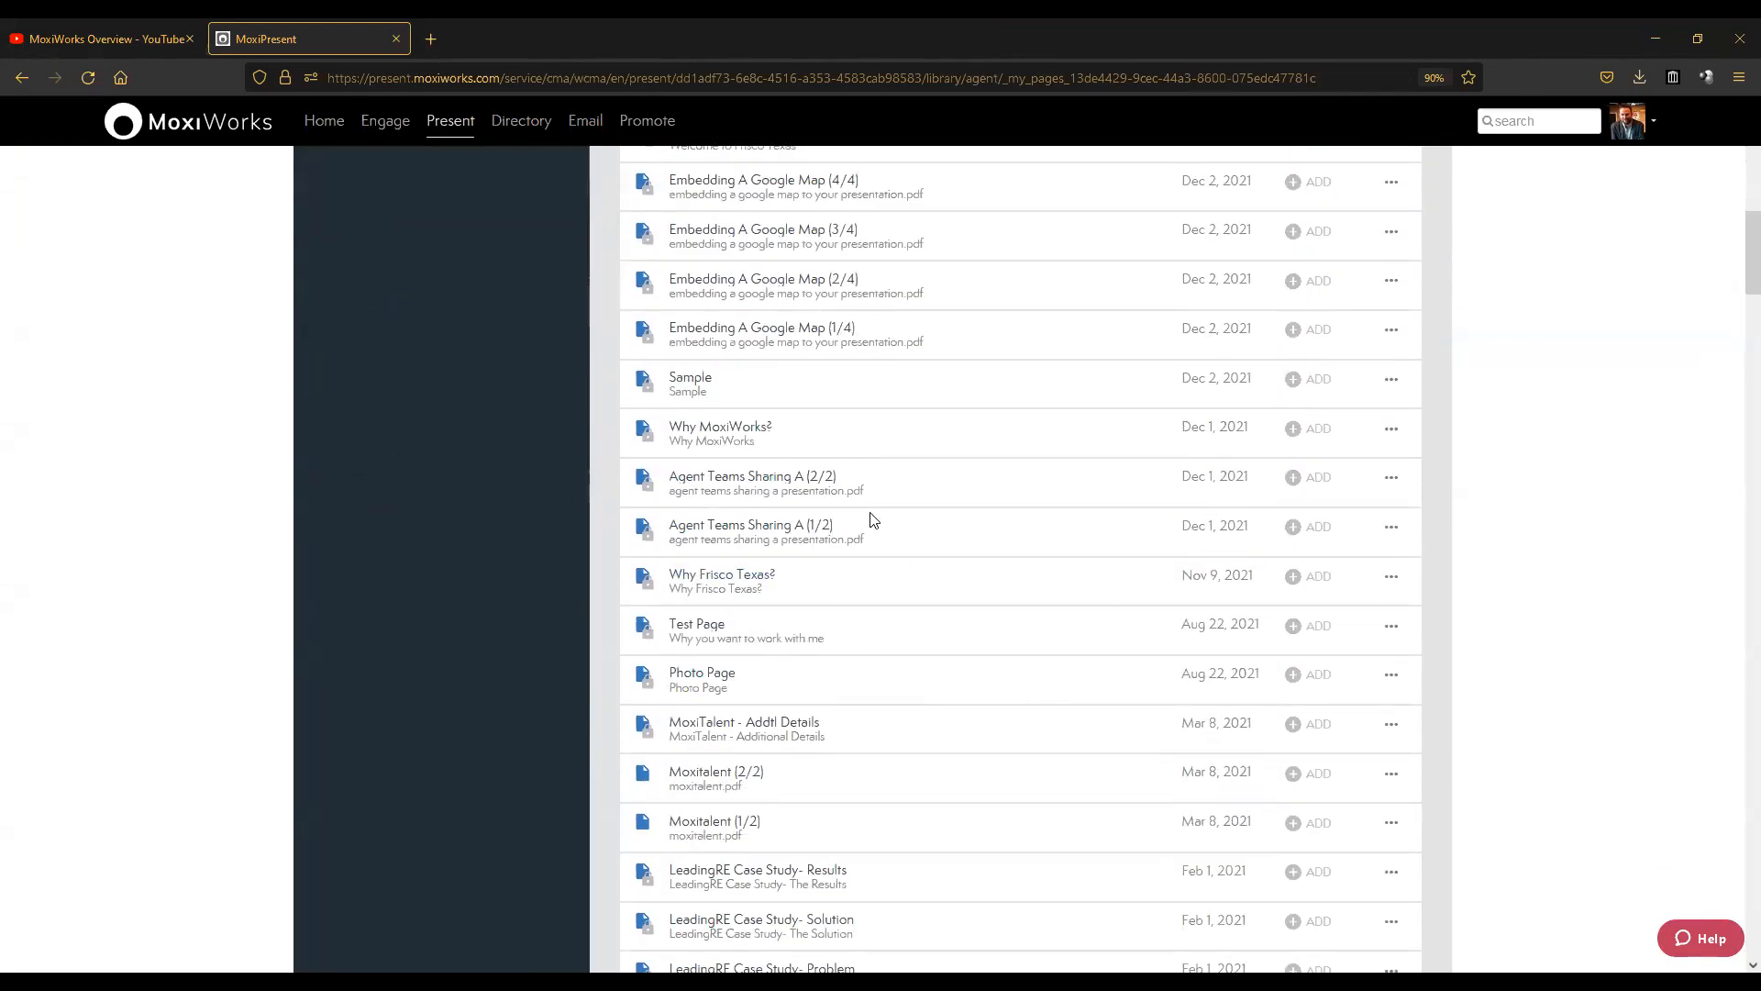
scroll(1015, 591, "down", 4)
scroll(1101, 606, "down", 5)
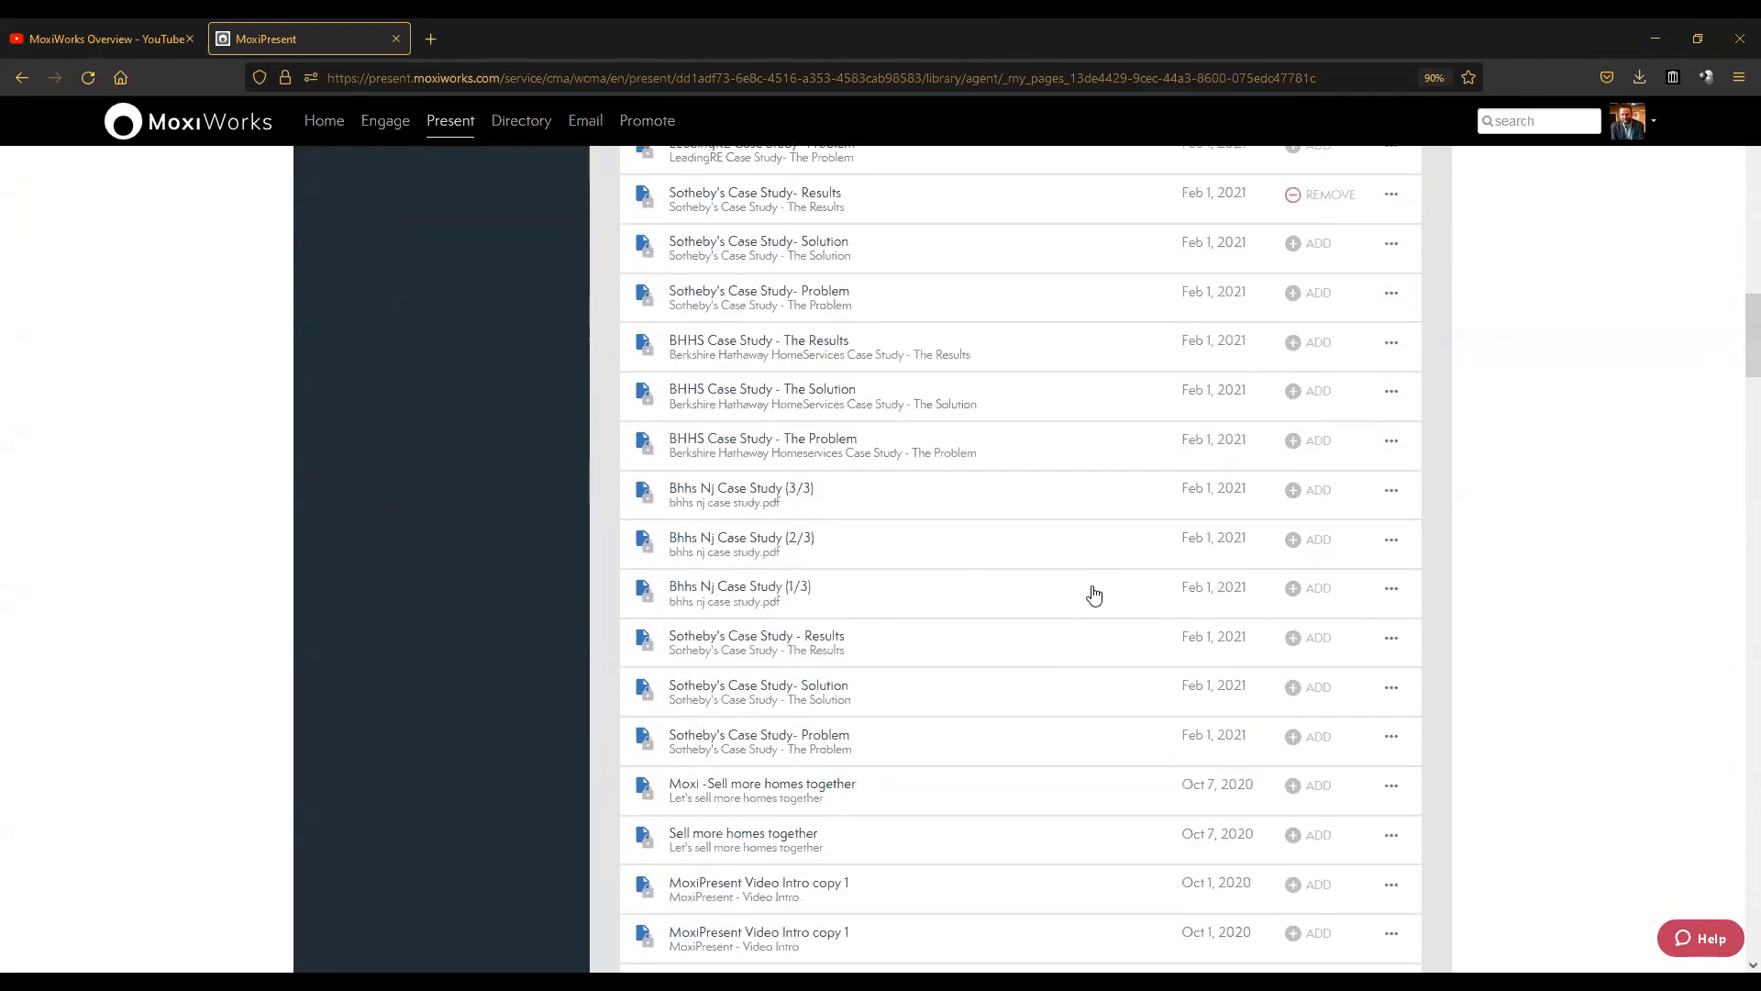
left_click(812, 636)
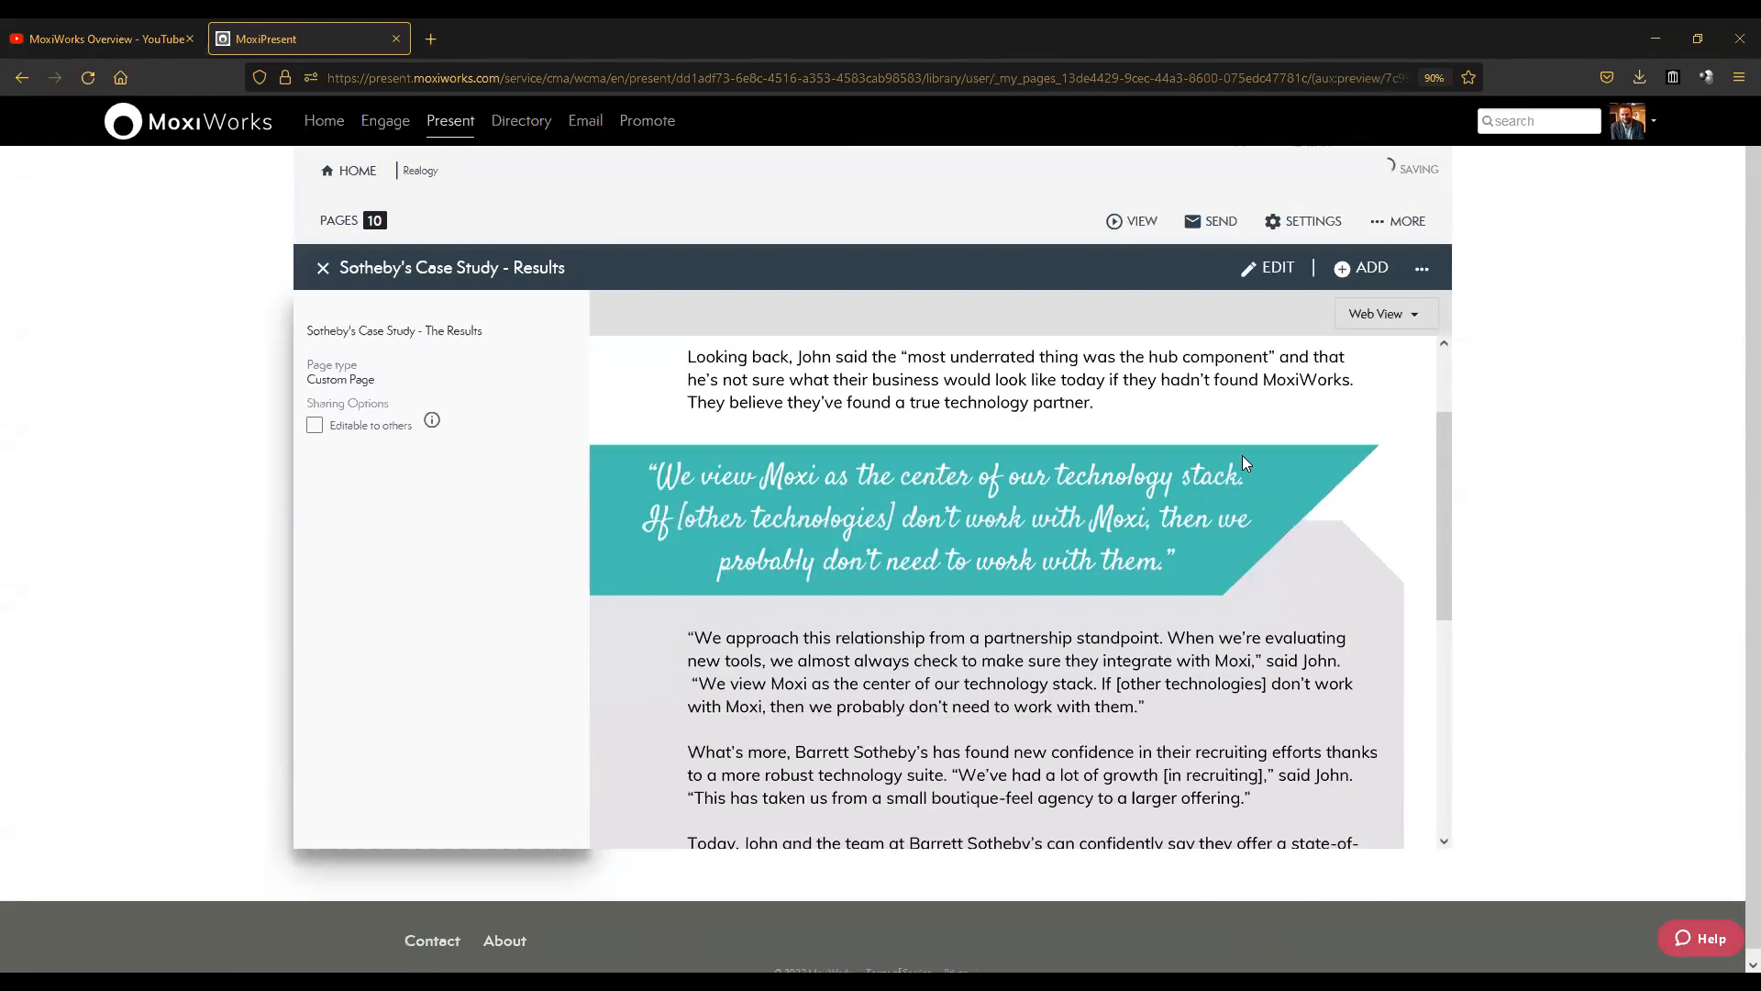
scroll(1301, 500, "down", 5)
scroll(1209, 498, "up", 4)
scroll(1209, 498, "up", 3)
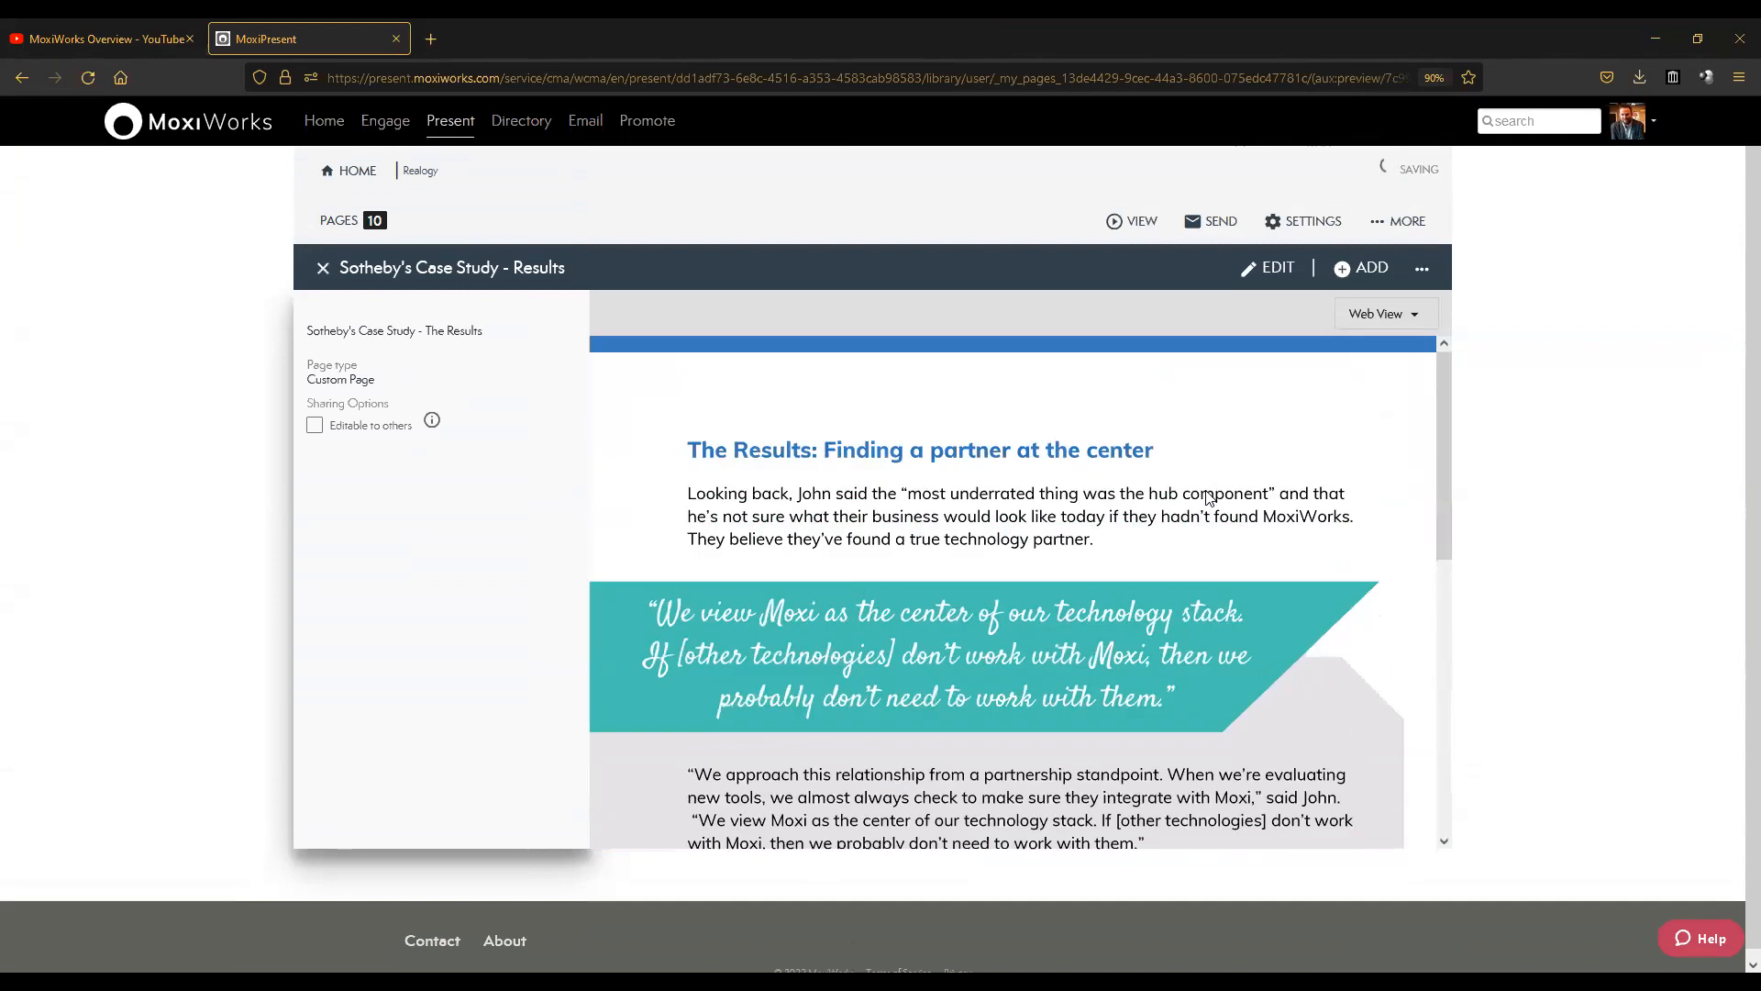
Switch the Sotheby's Case Study - Results preview from Web View to Print View.
left_click(1387, 323)
left_click(1410, 319)
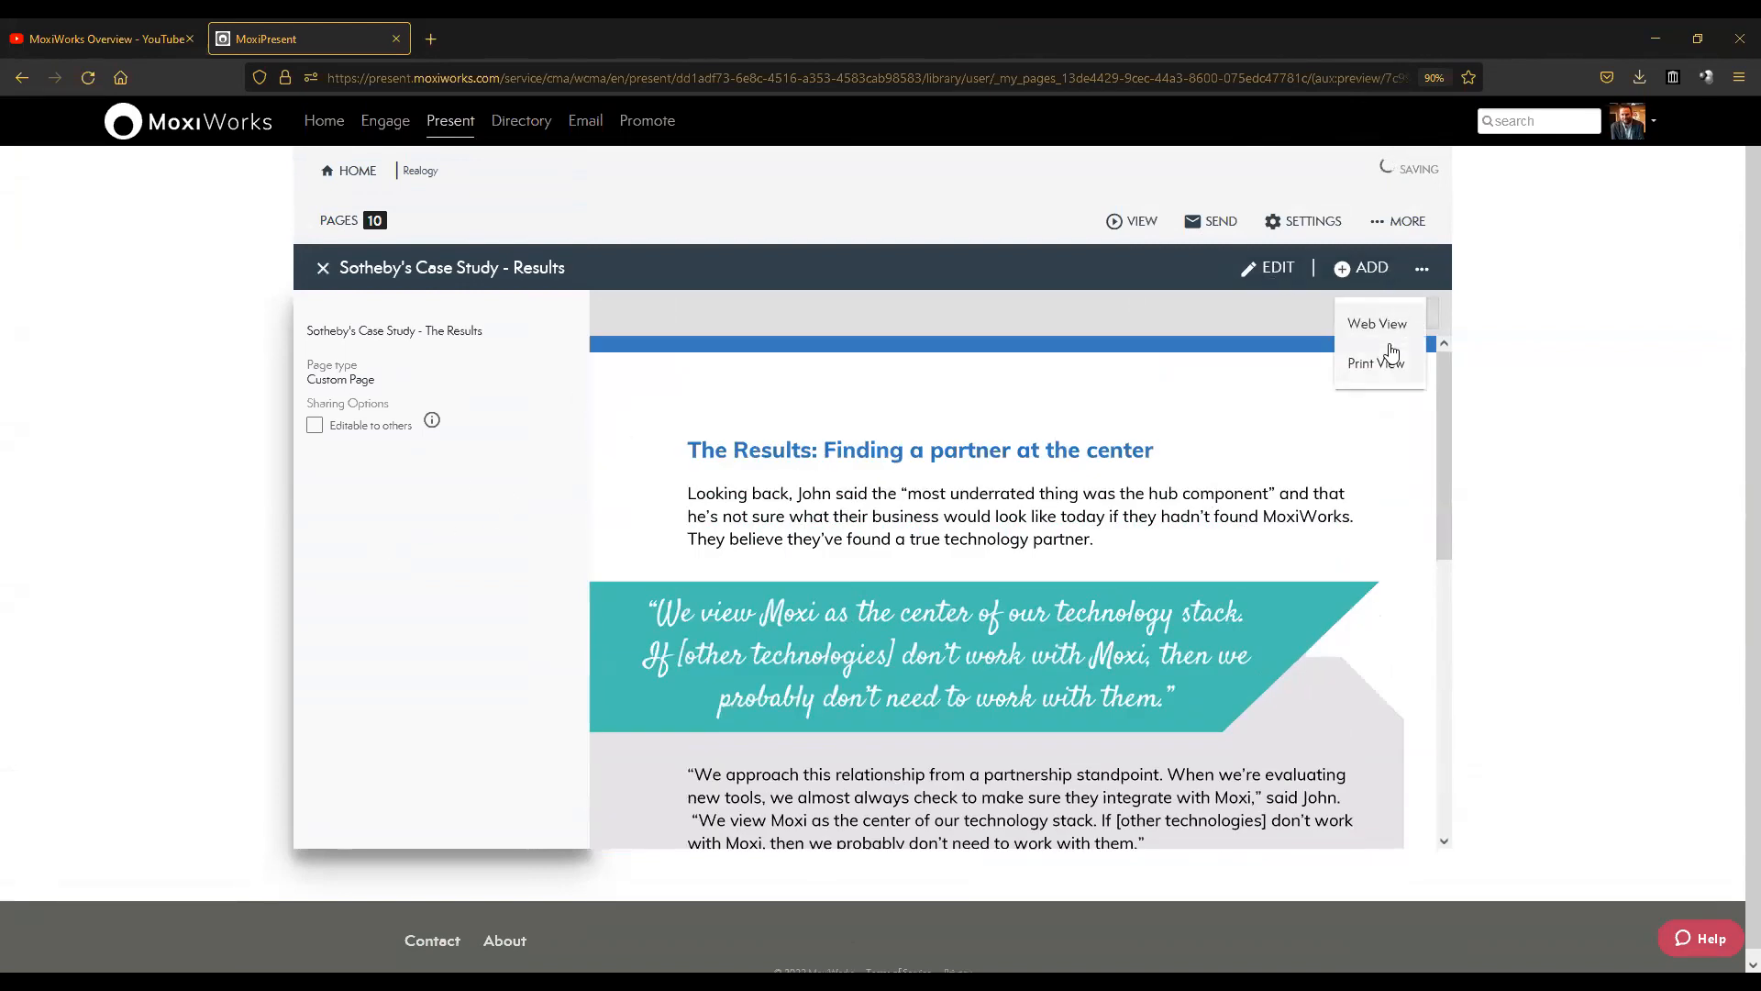
left_click(1376, 365)
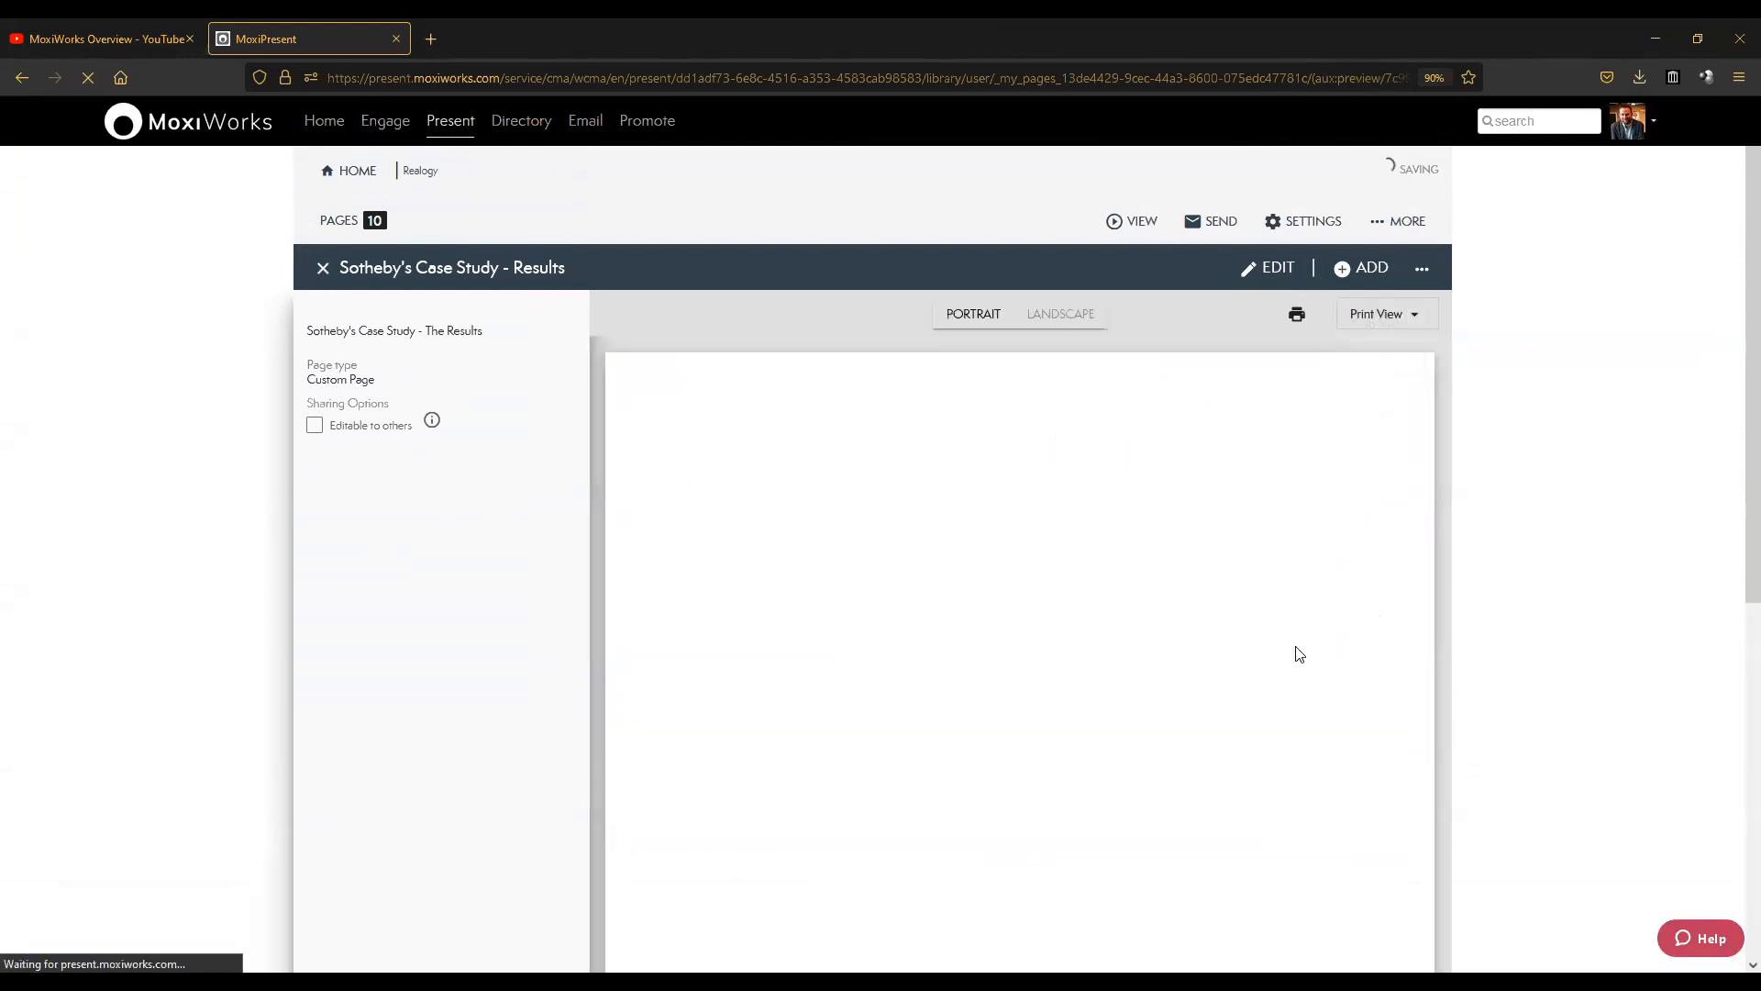